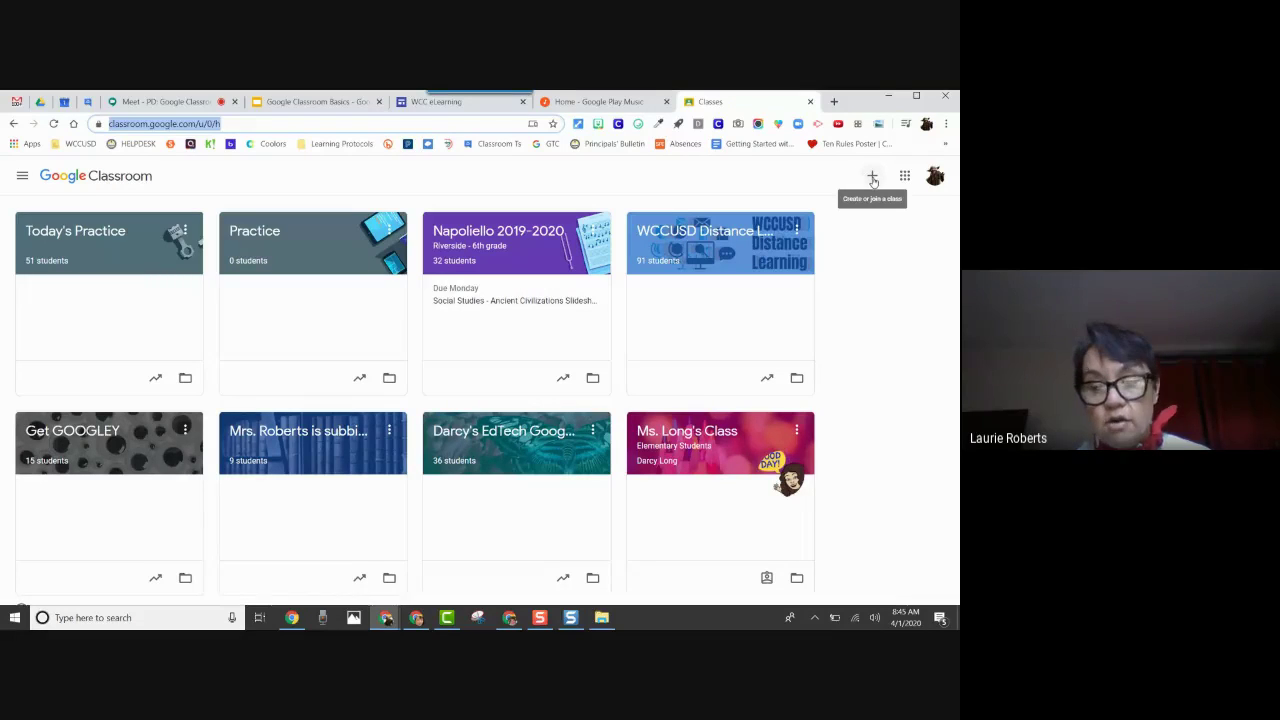
- Create a new class named "Google Classroom Practice for 4/1/2020", leaving section, subject and room blank
left_click(872, 177)
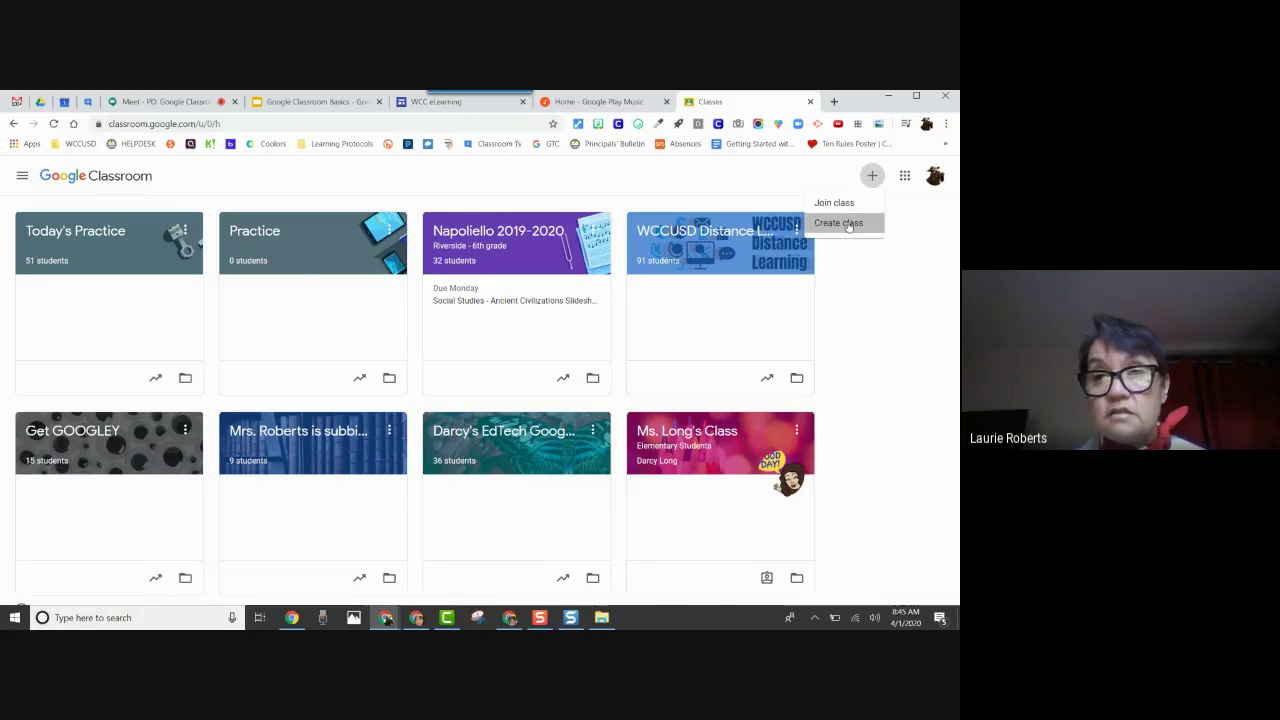
left_click(848, 223)
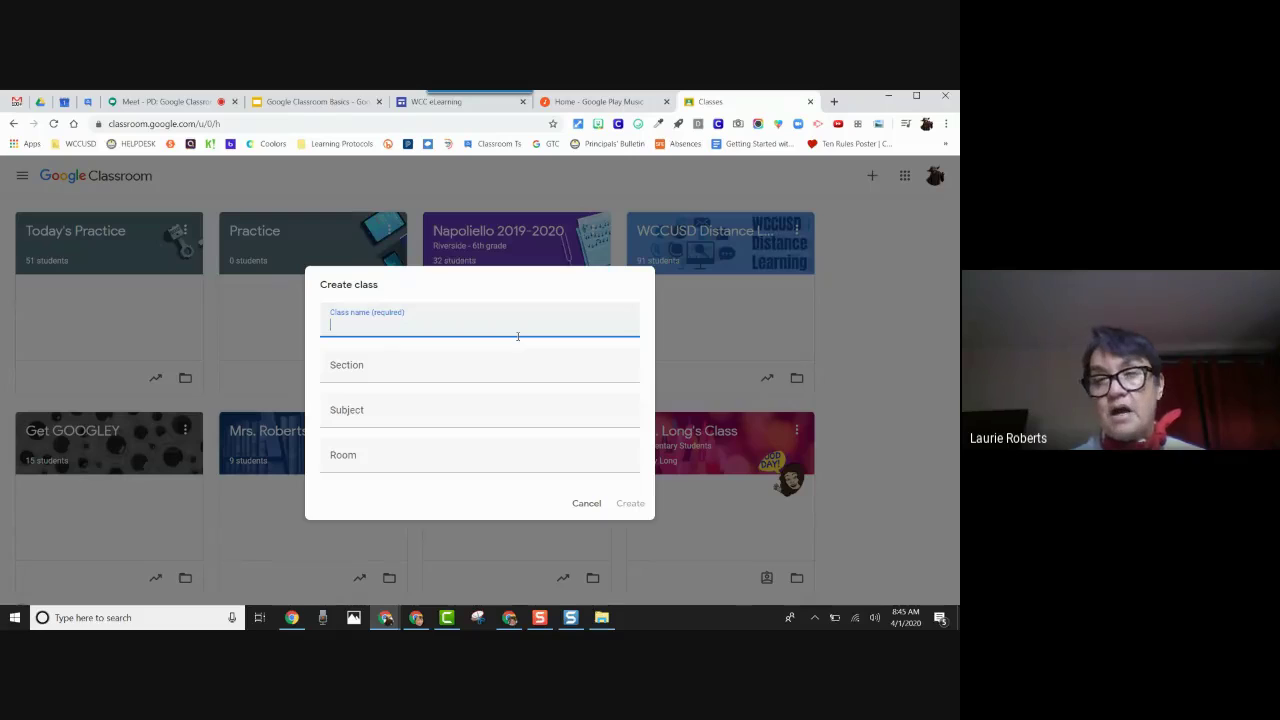
type("Go")
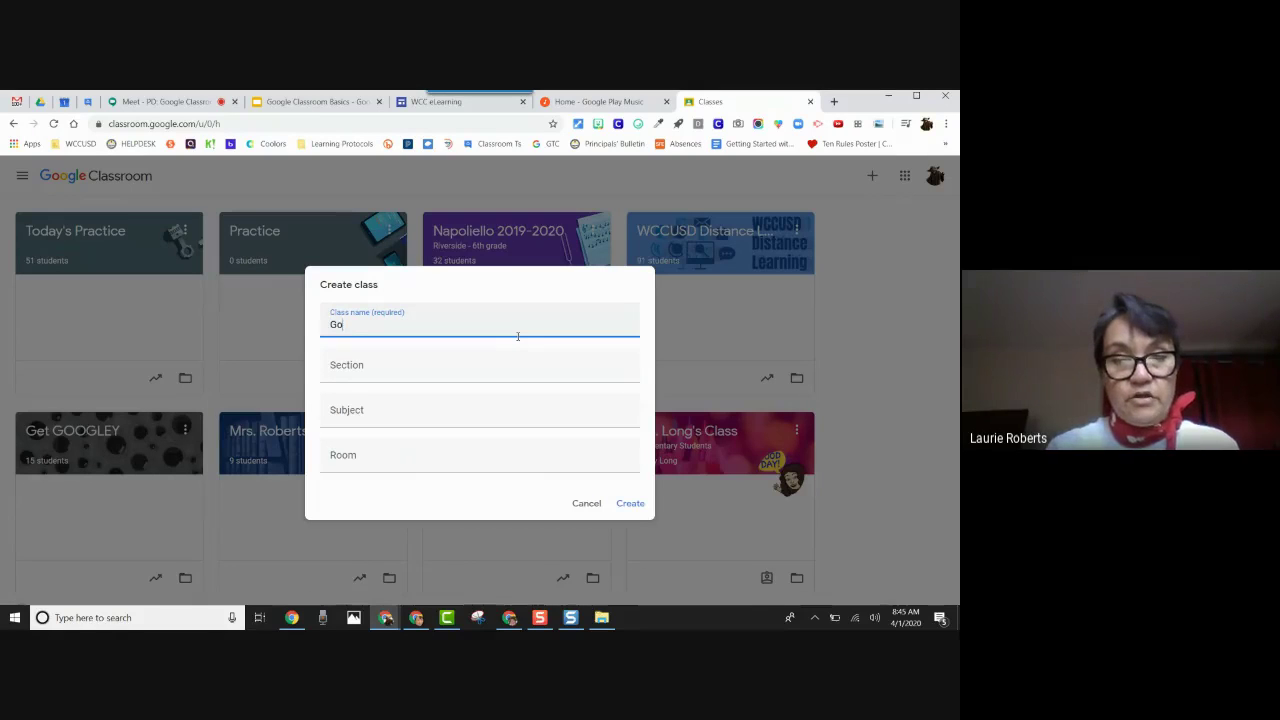
type("ogle Class")
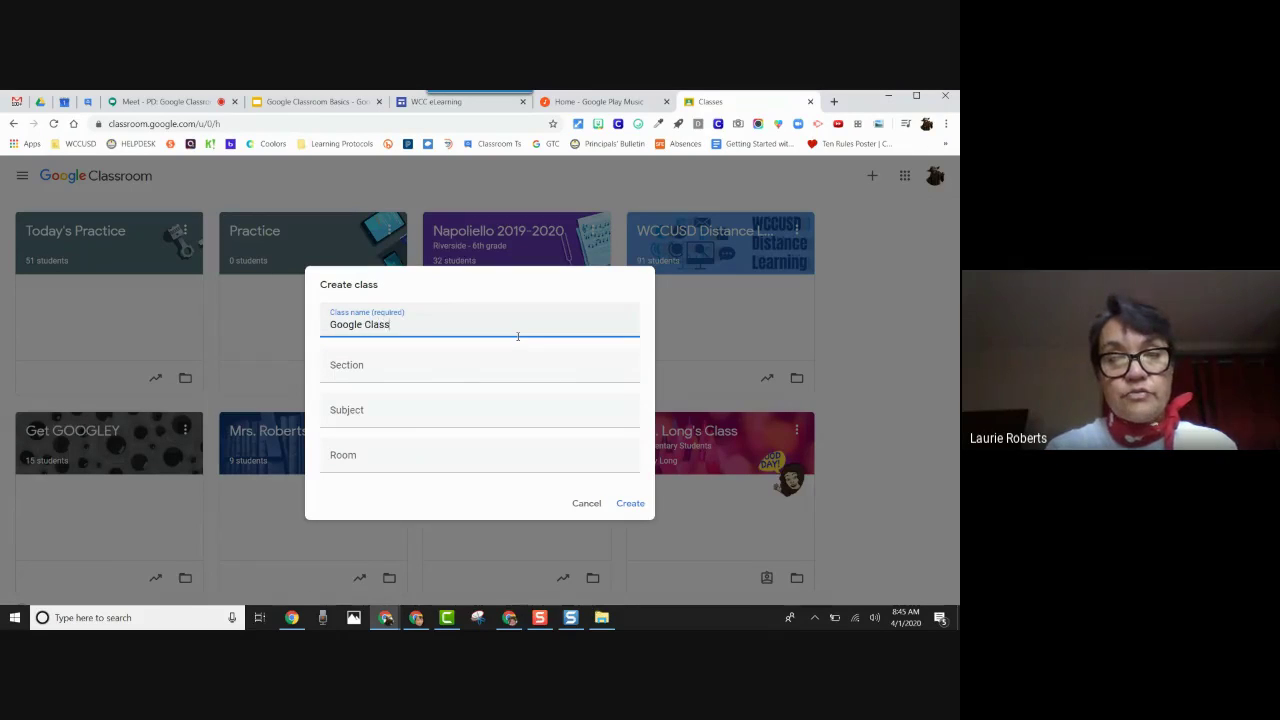
type("room Practice")
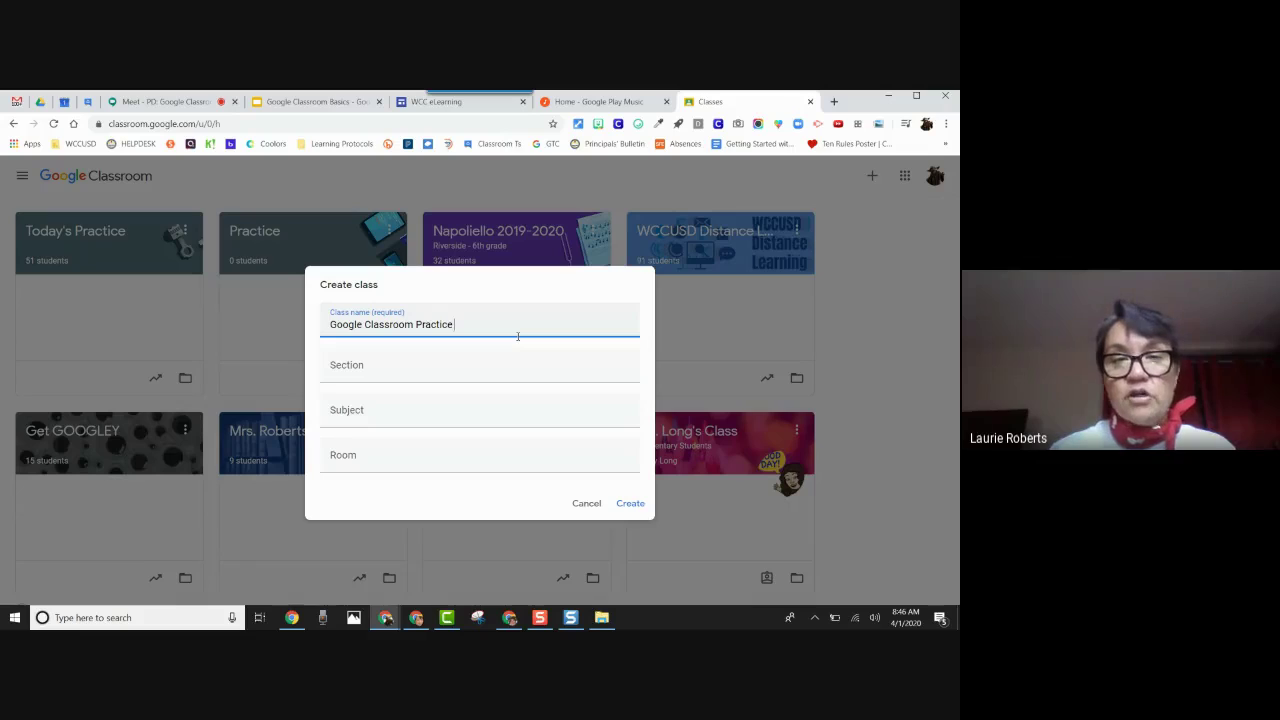
type("for ")
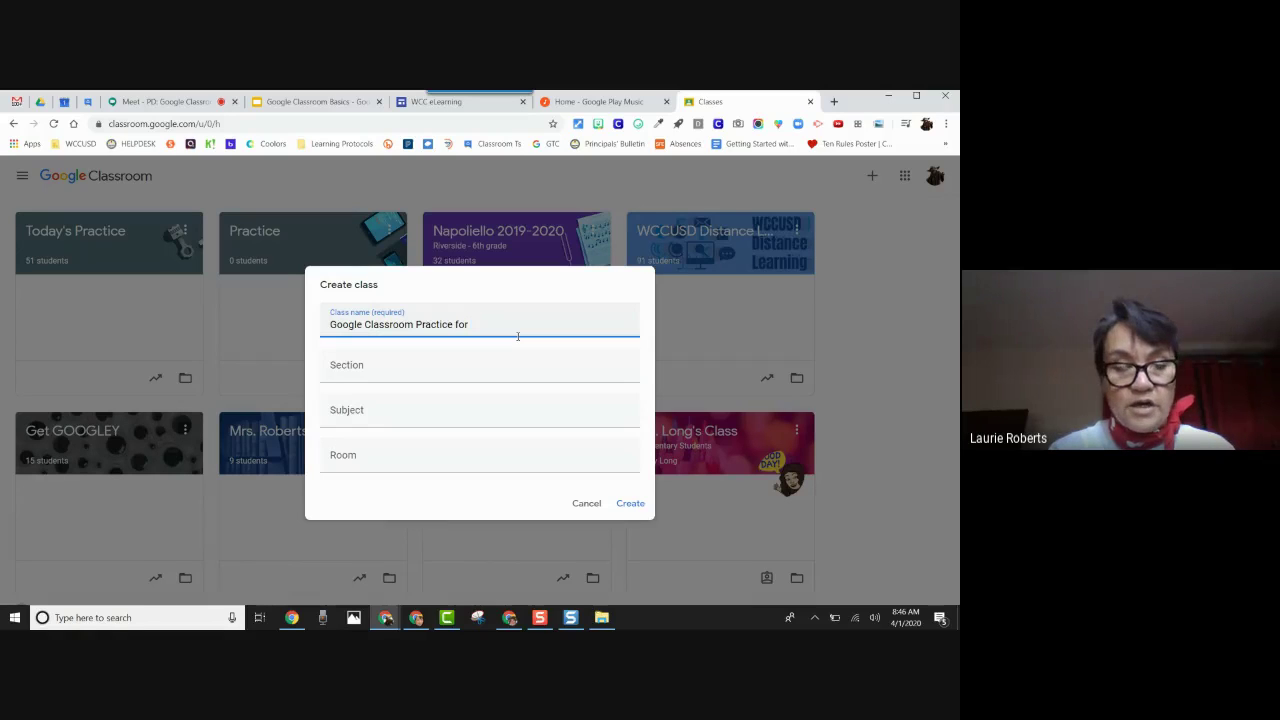
type("4/1/")
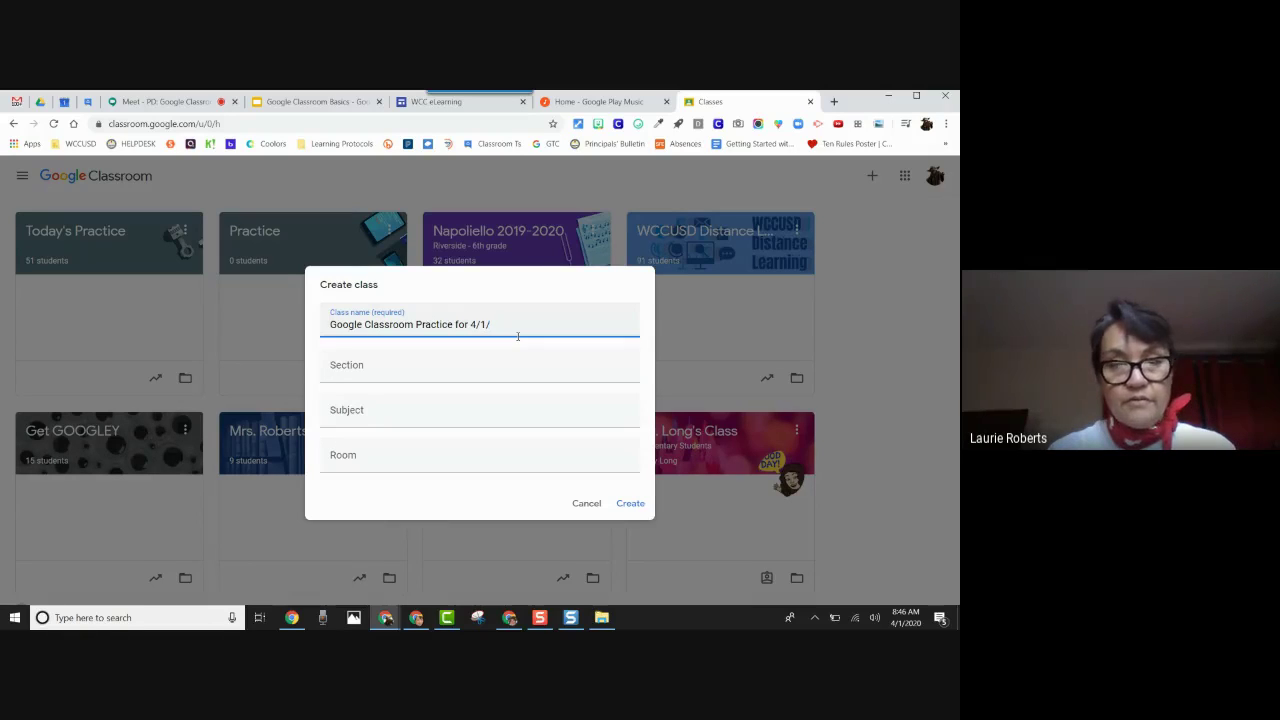
type("2020")
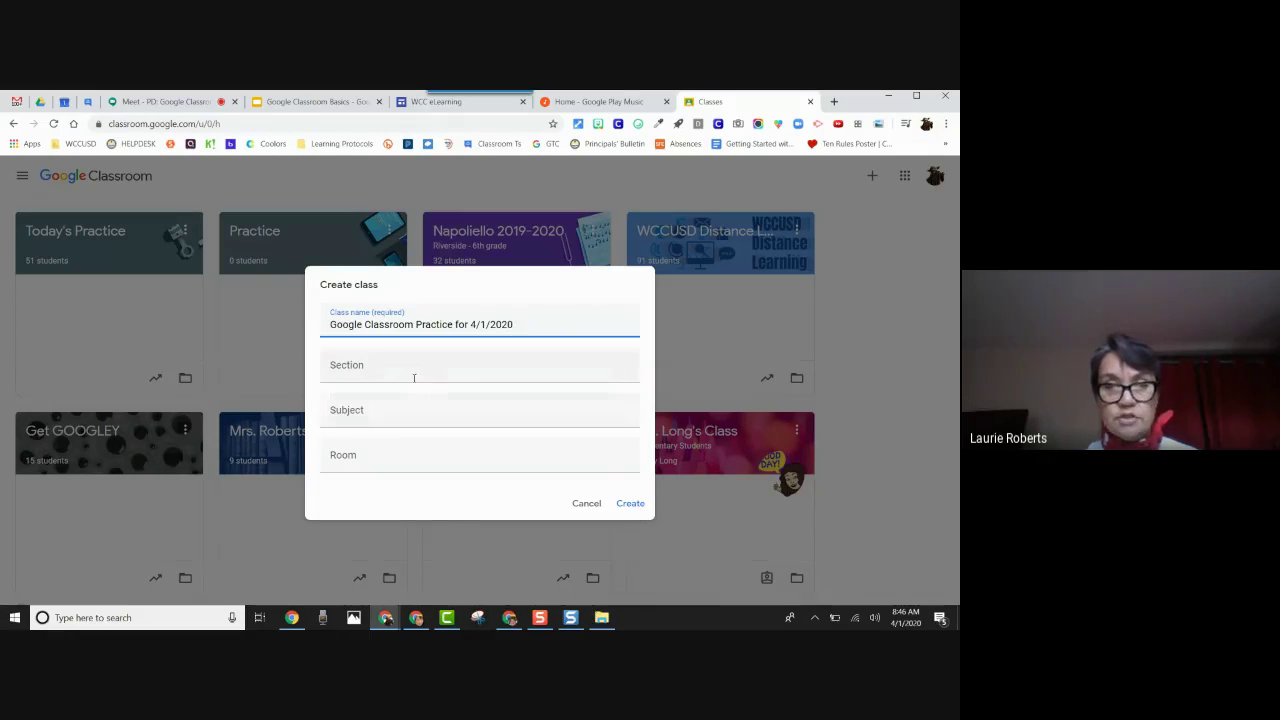
left_click(629, 503)
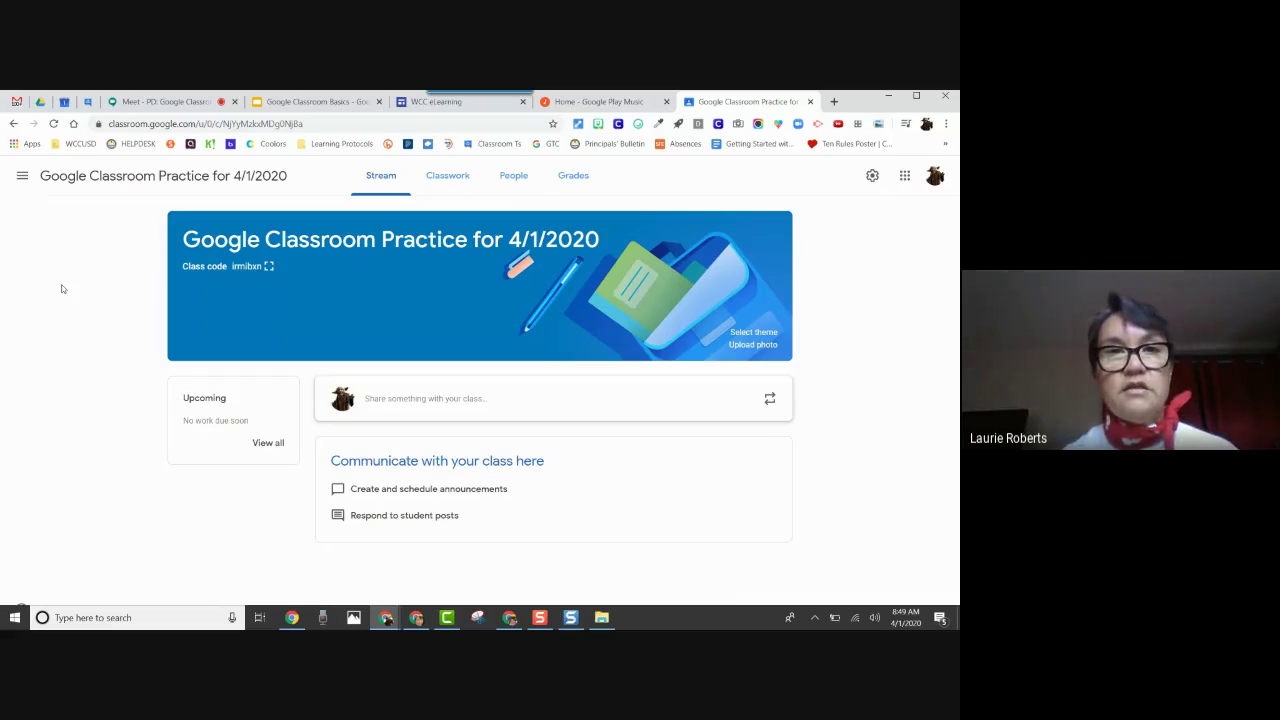
- Switch to the Google Classroom Basics slides and present from "Create a Class" through "A quick tour", ending the slideshow there
left_click(345, 108)
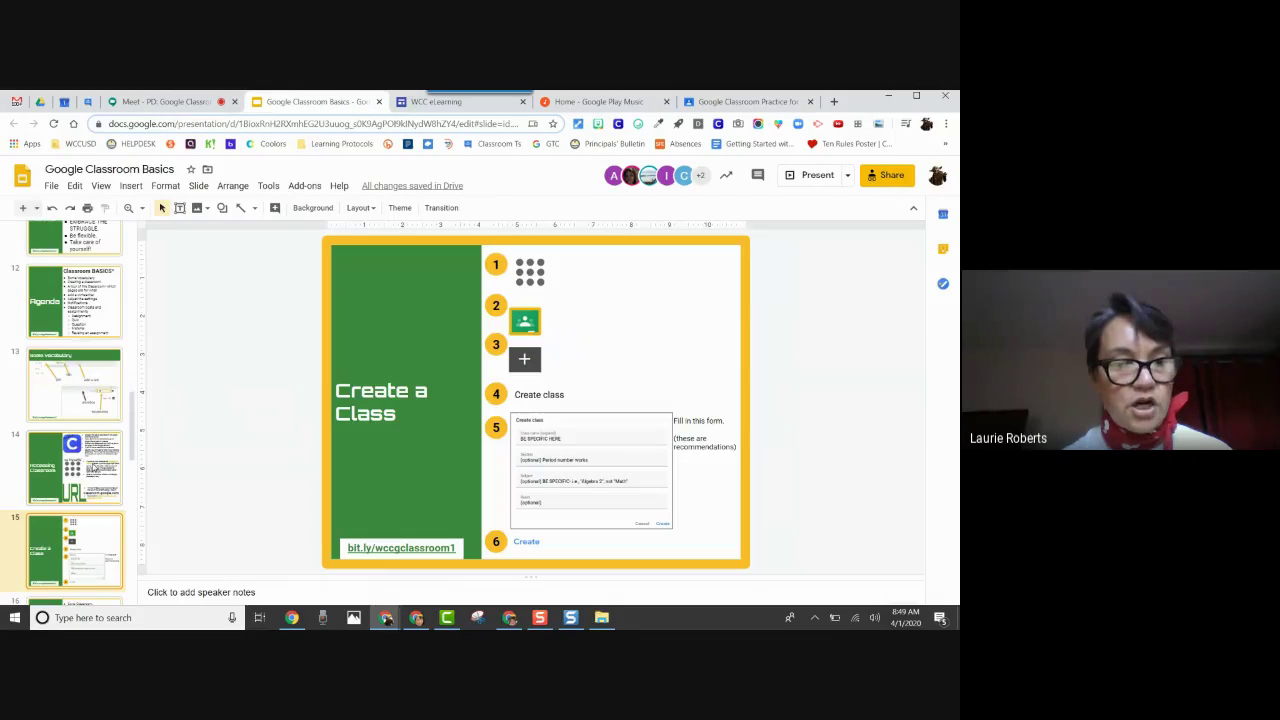
scroll(96, 460, "down", 3)
scroll(92, 467, "down", 1)
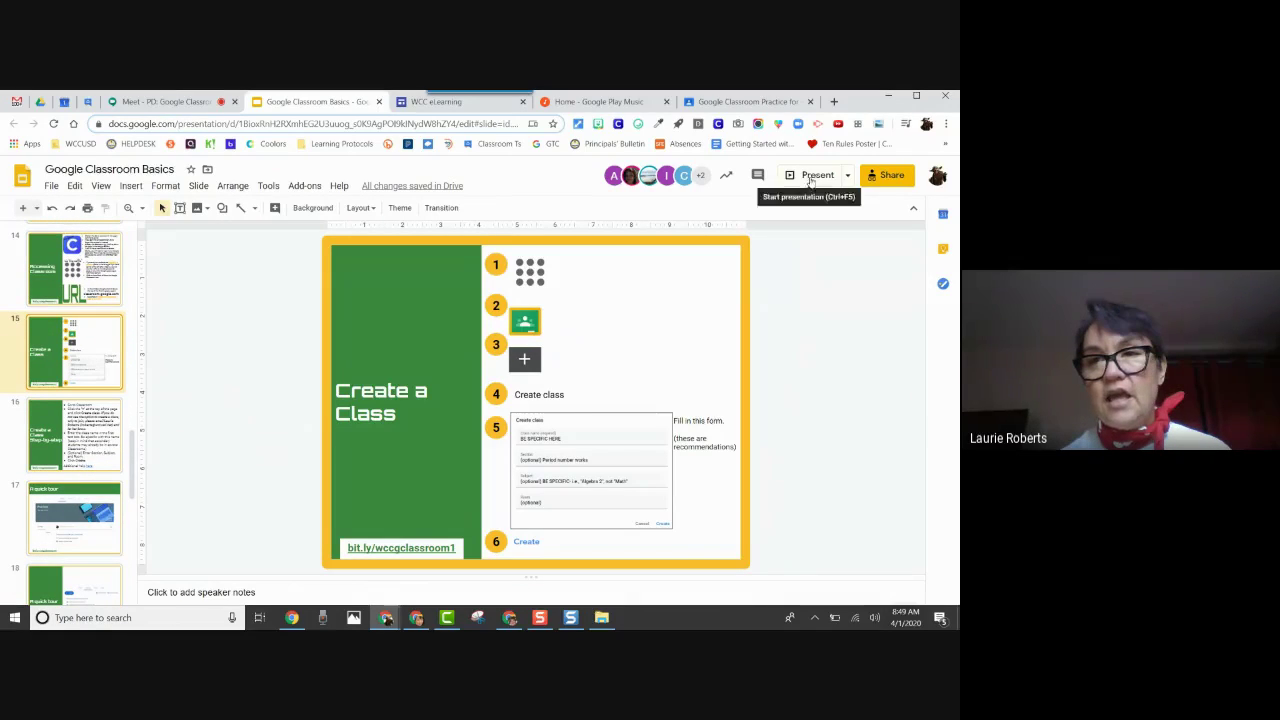
left_click(812, 177)
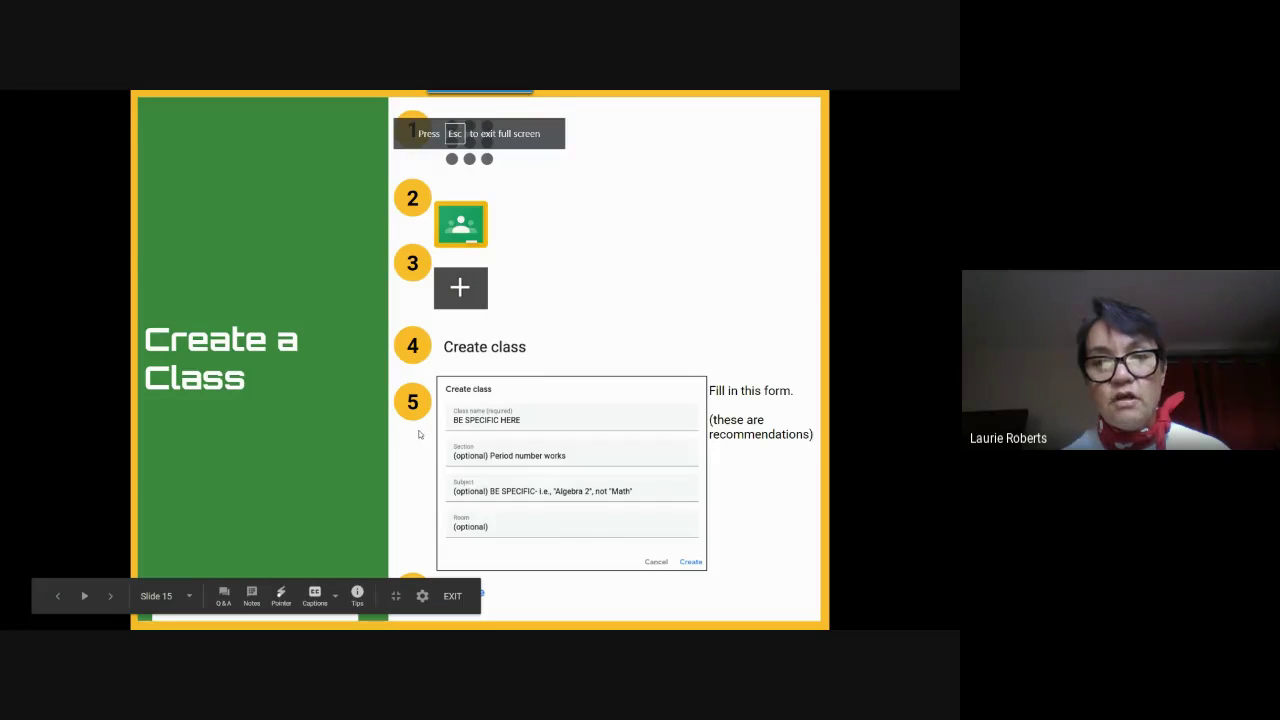
key("Right")
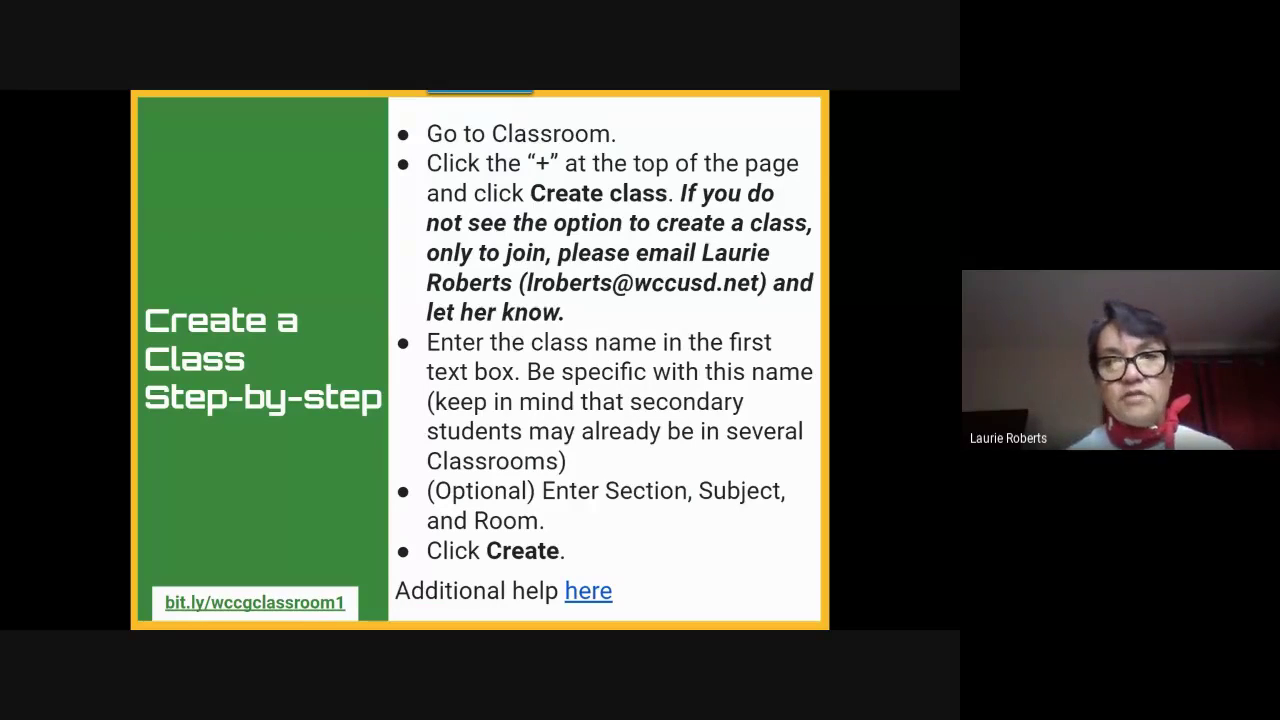
key("Right")
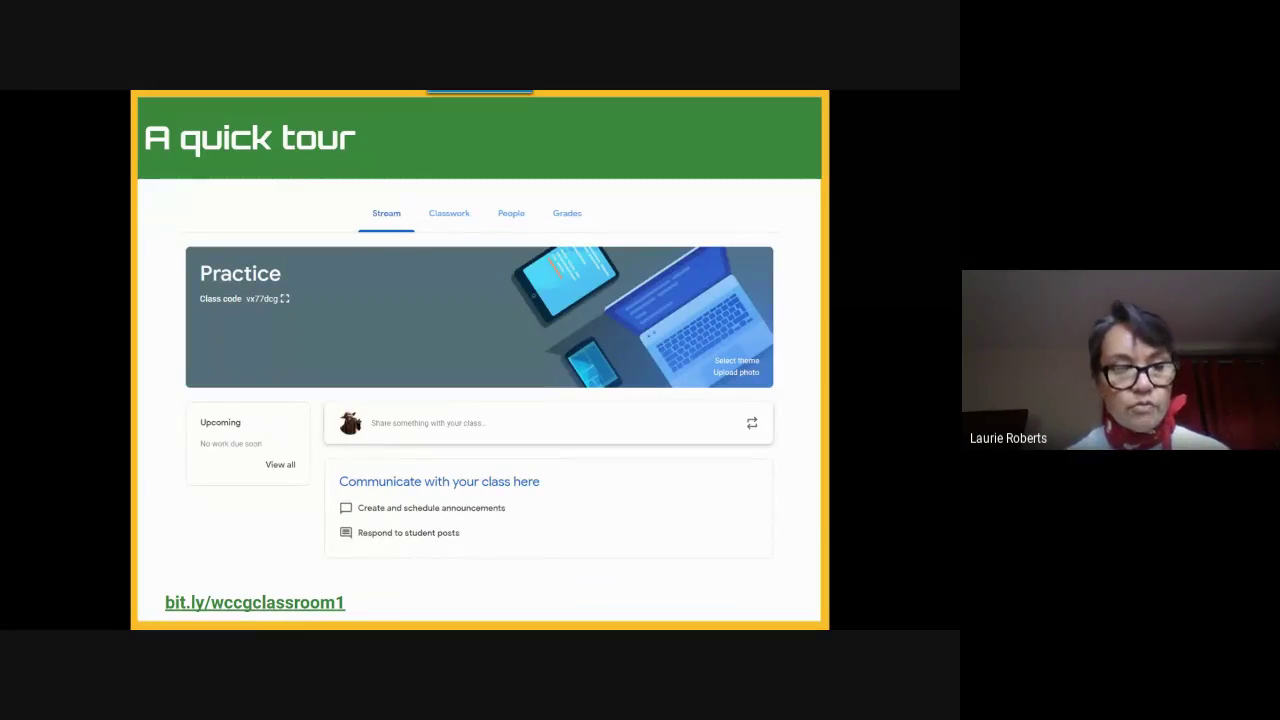
key("Escape")
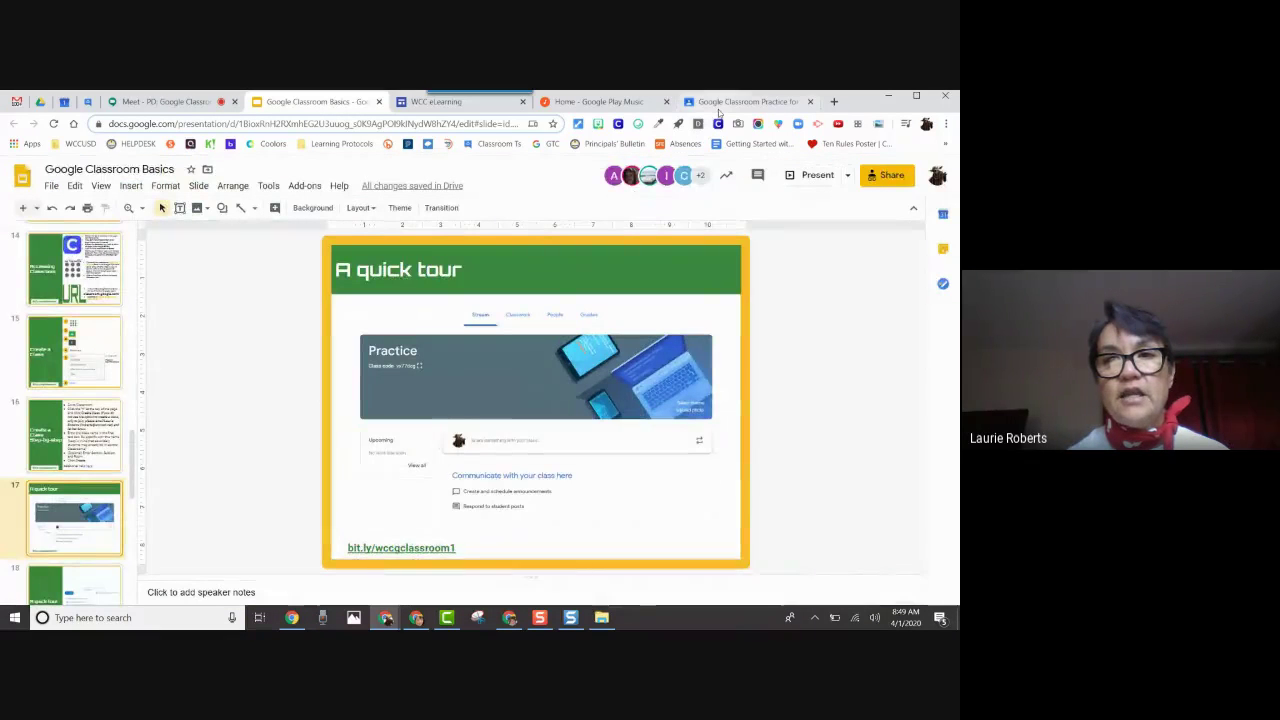
- Return to the new practice class and write a stream announcement reading "WELCOME!"
left_click(718, 104)
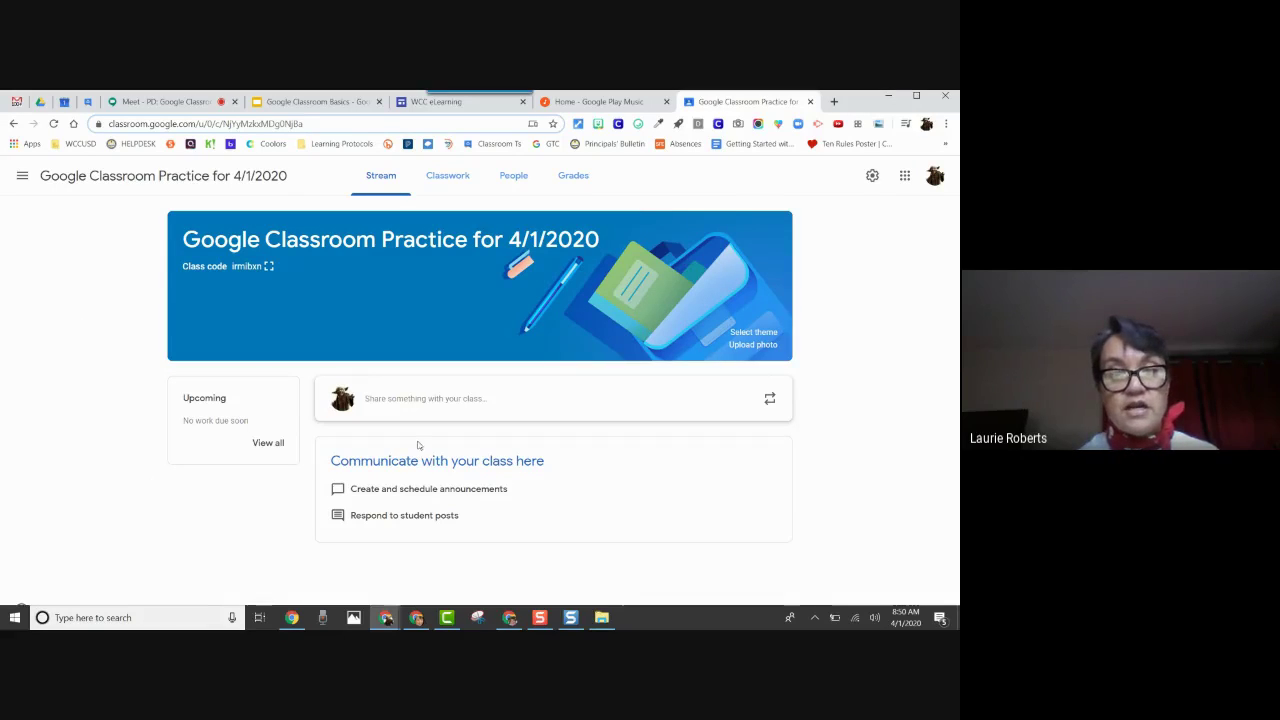
left_click(422, 401)
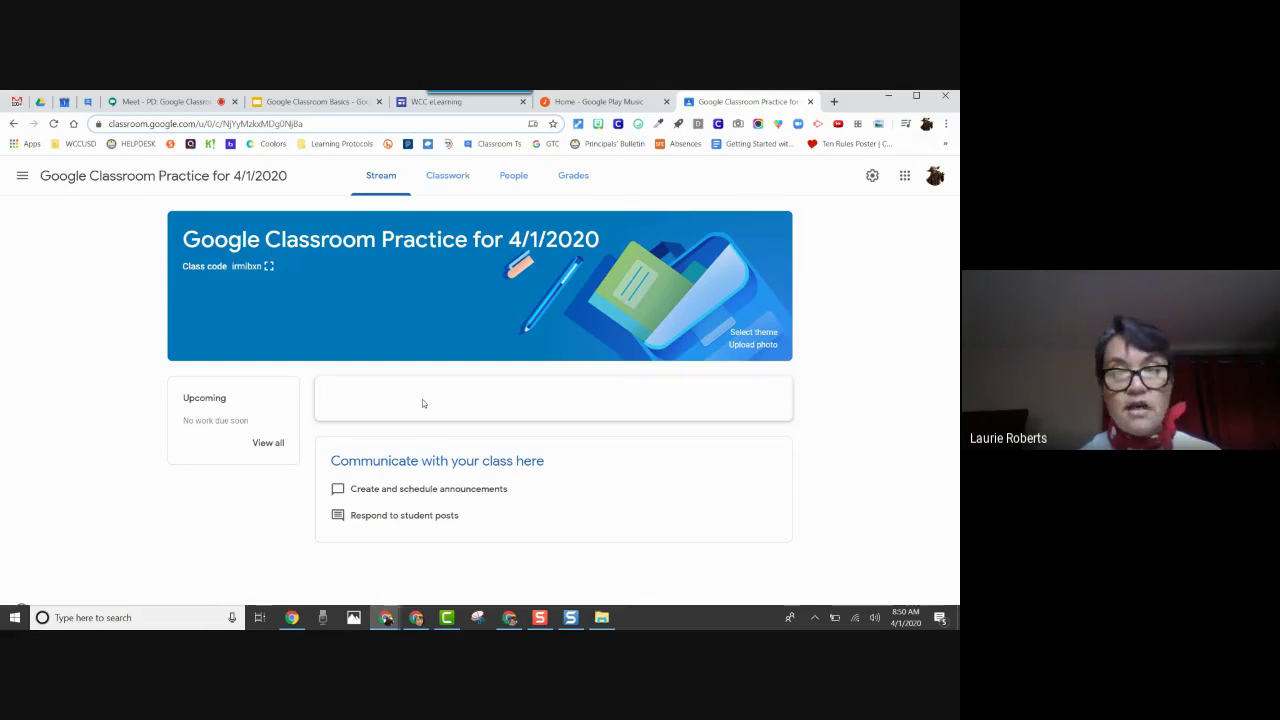
type("WE")
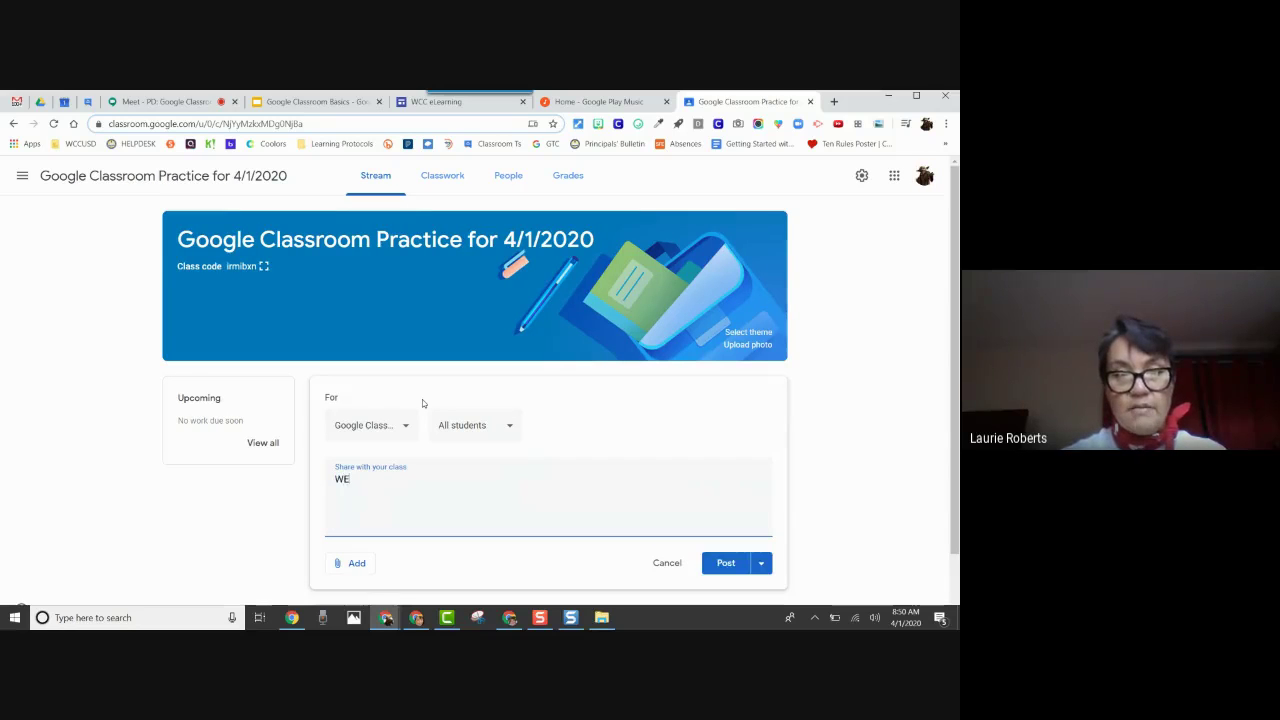
type("LCOME")
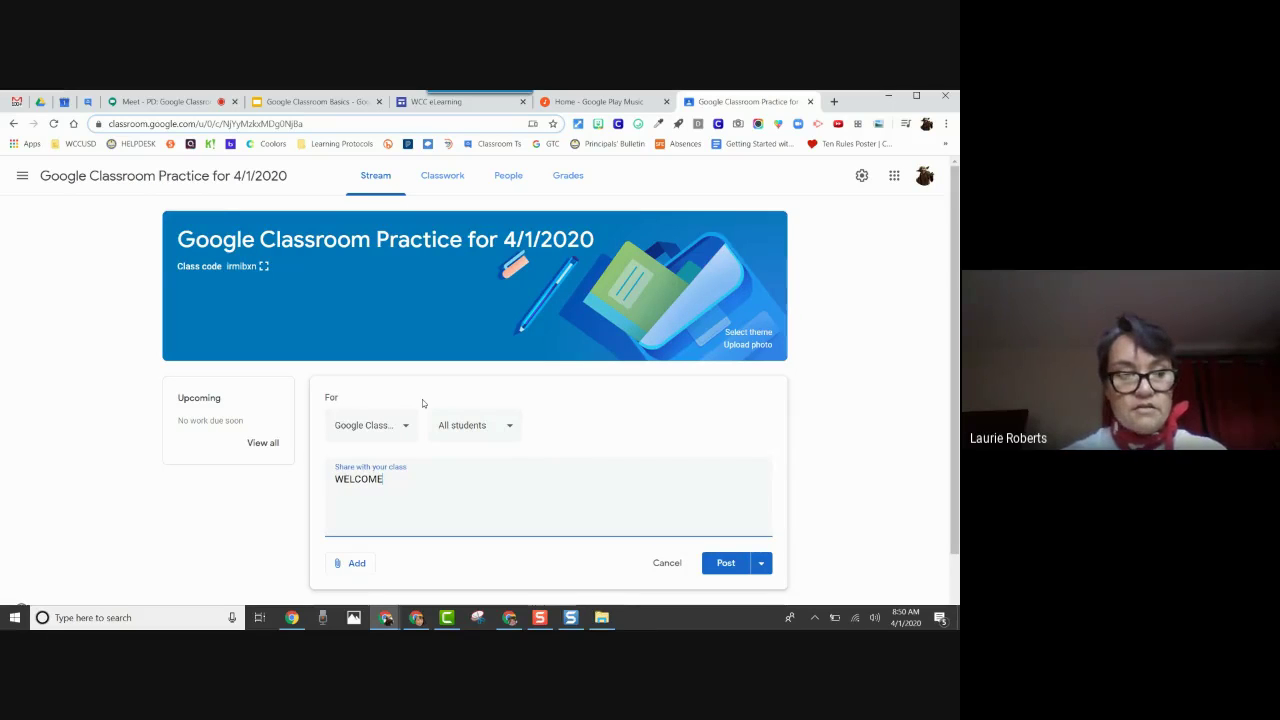
type("!")
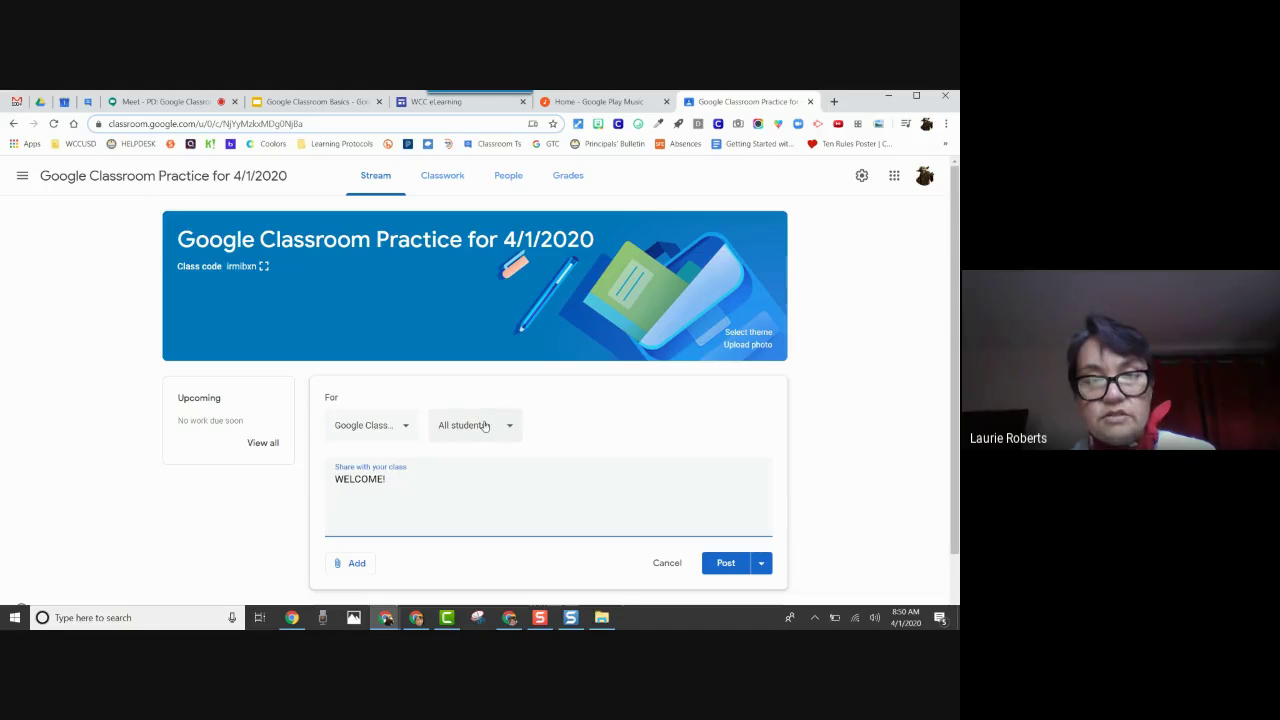
- Check the announcement's student audience and attachment sources, and post it immediately to all students without an attachment
left_click(513, 430)
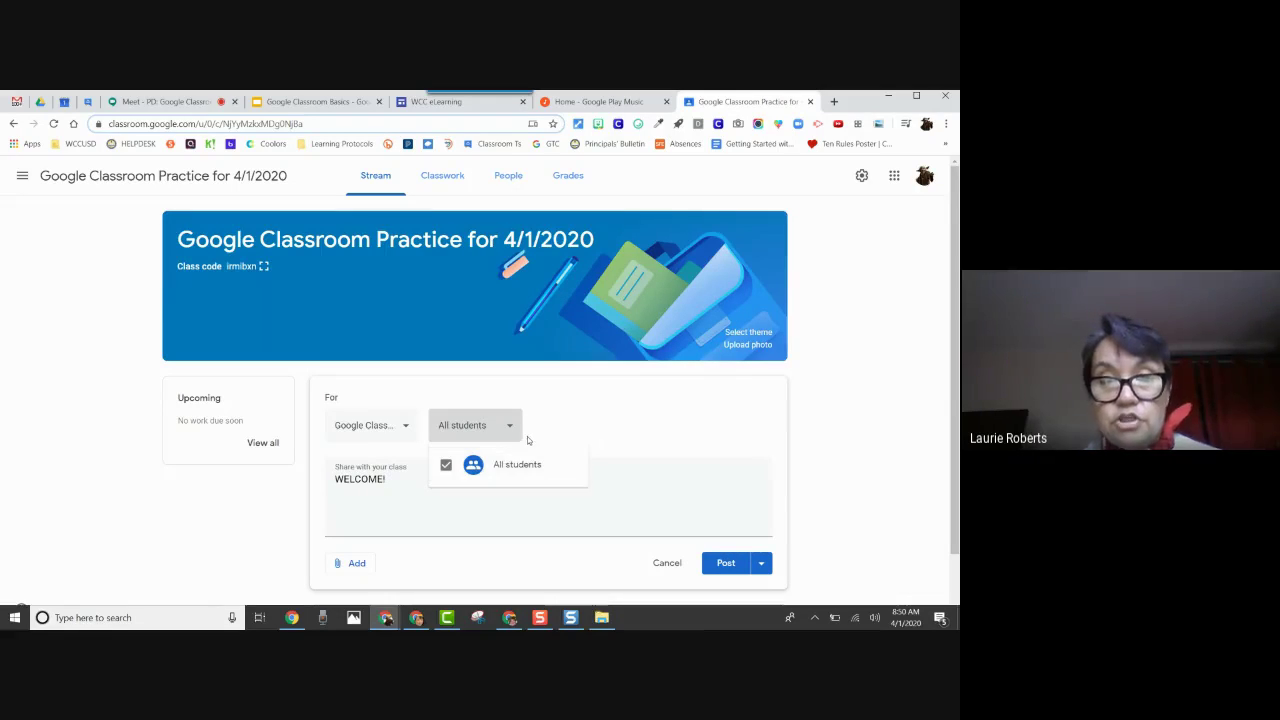
left_click(548, 421)
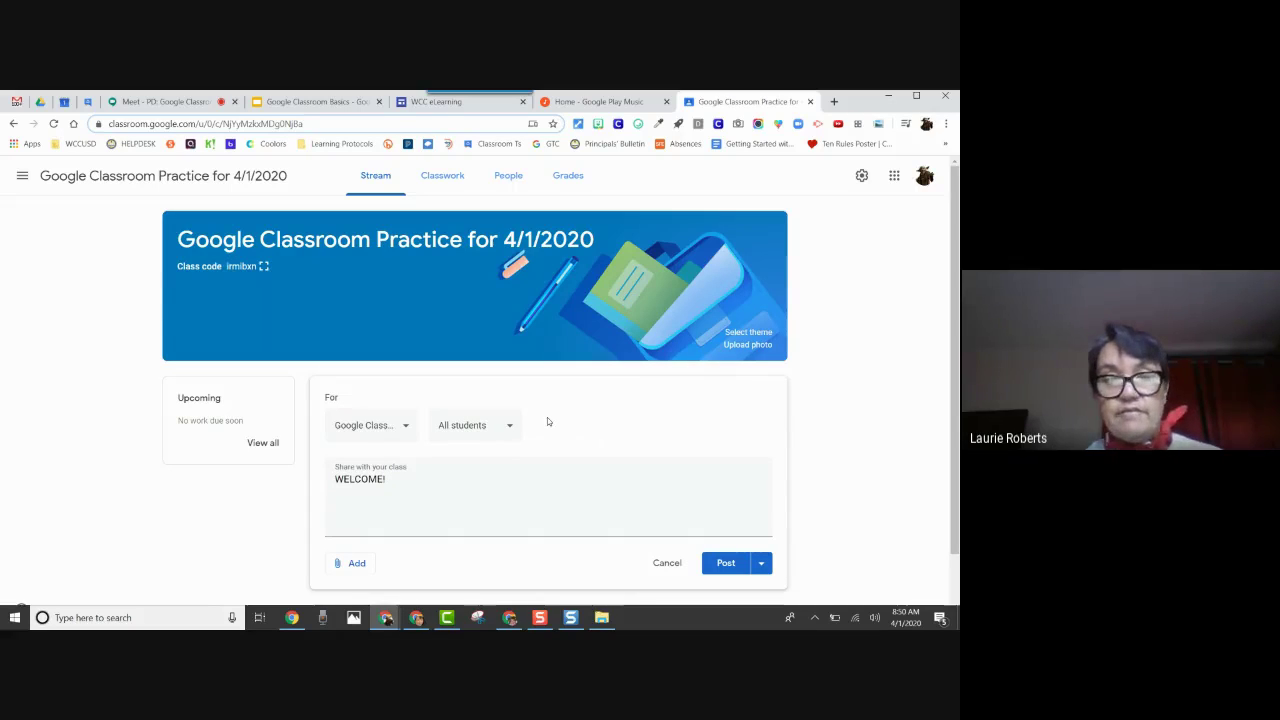
left_click(433, 485)
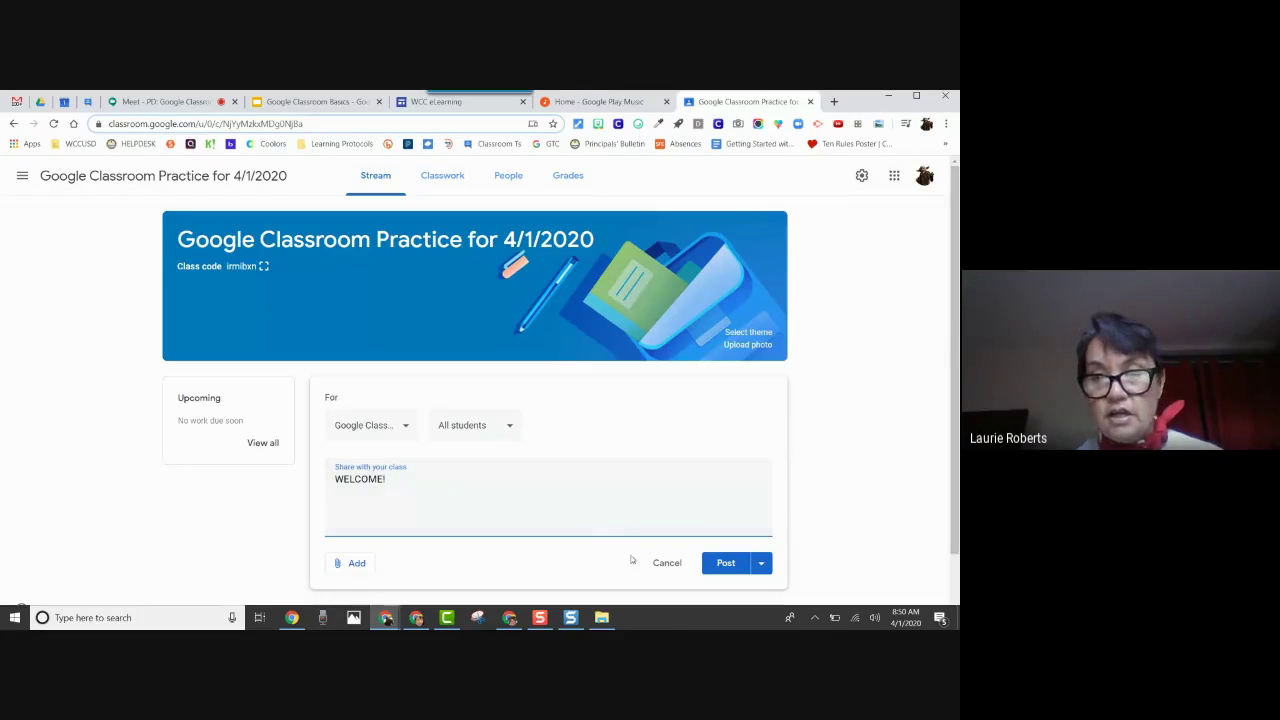
left_click(346, 564)
scroll(403, 545, "down", 1)
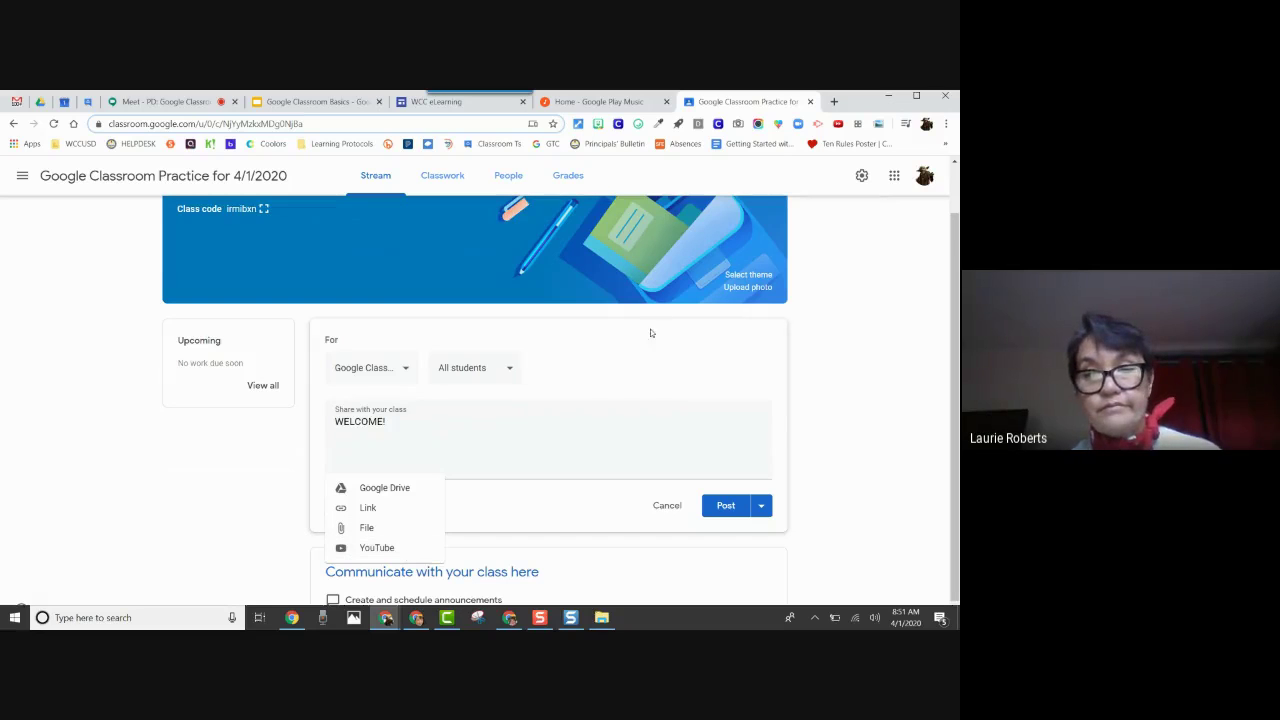
left_click(782, 465)
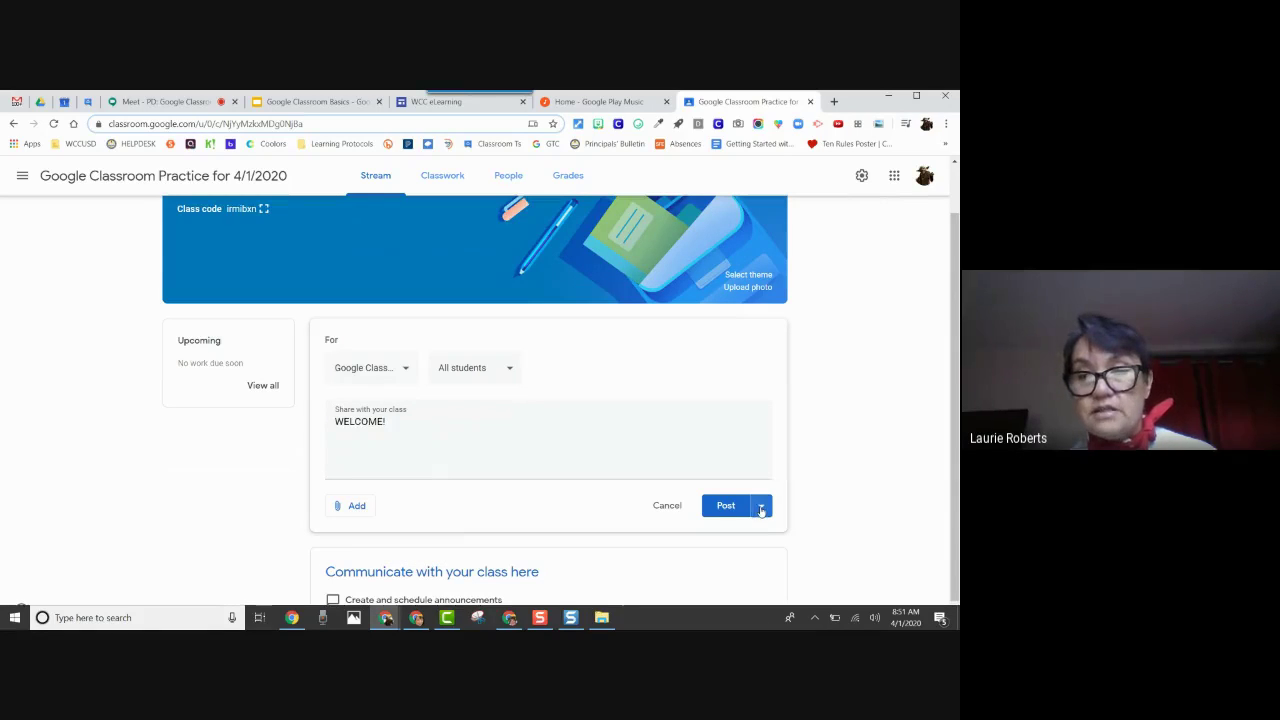
left_click(761, 506)
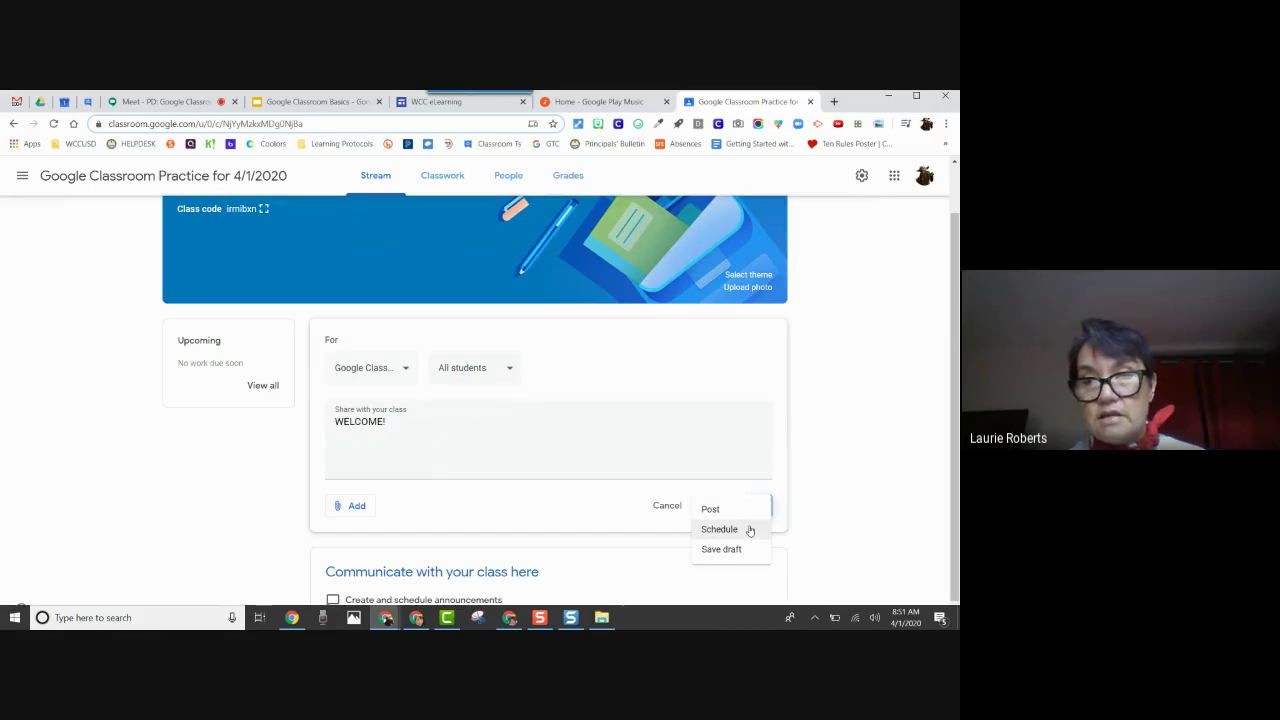
left_click(743, 511)
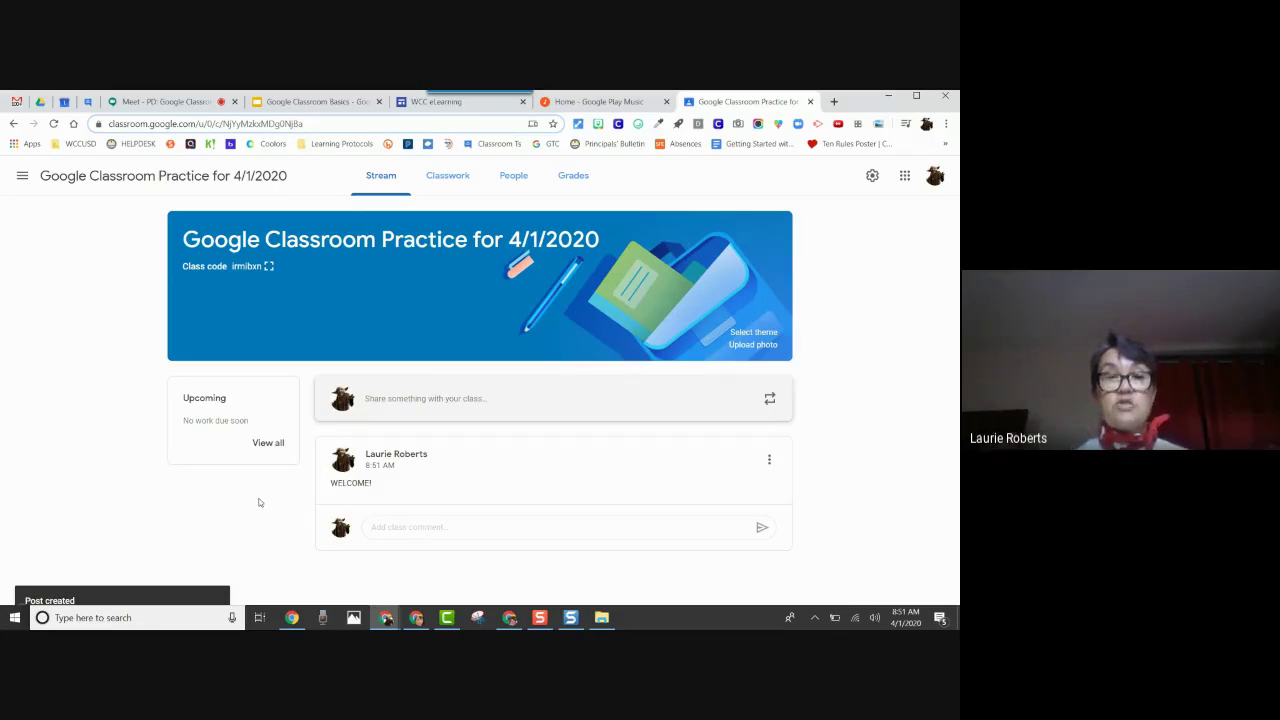
- Open the class Drive folder from the class's Classwork page and look through the class folders in its parent Classroom folder
left_click(449, 176)
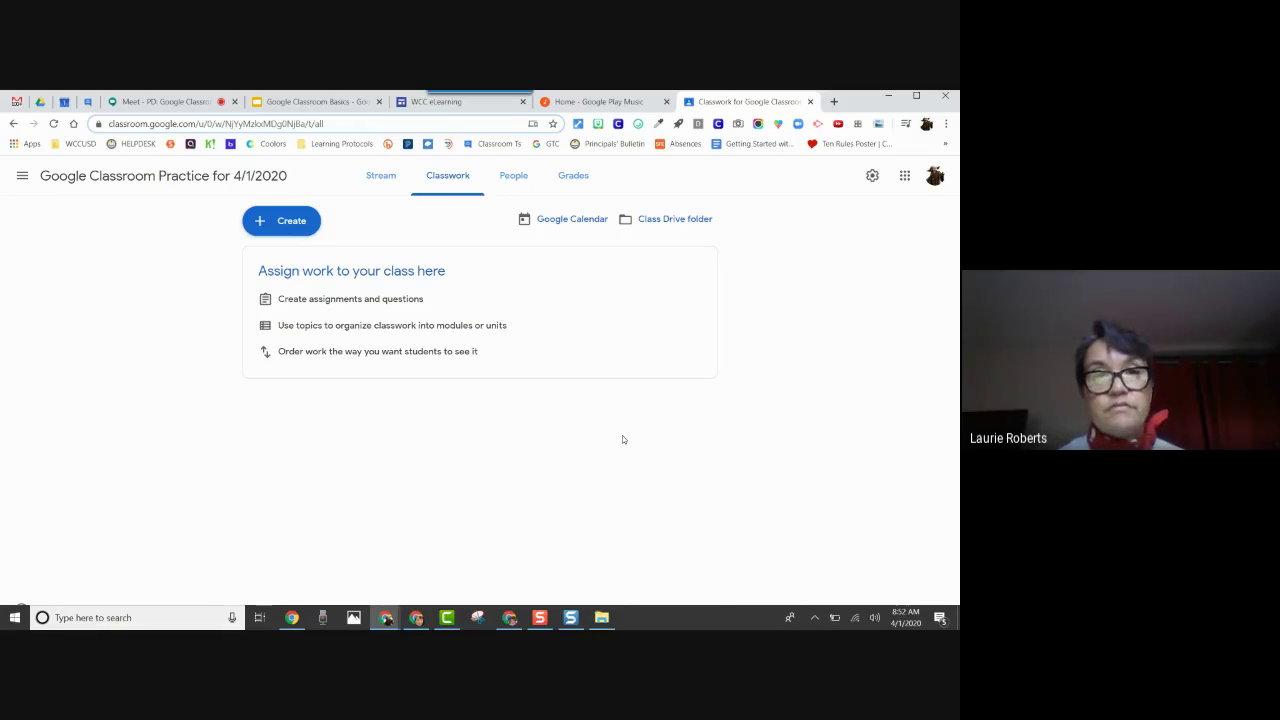
left_click(664, 224)
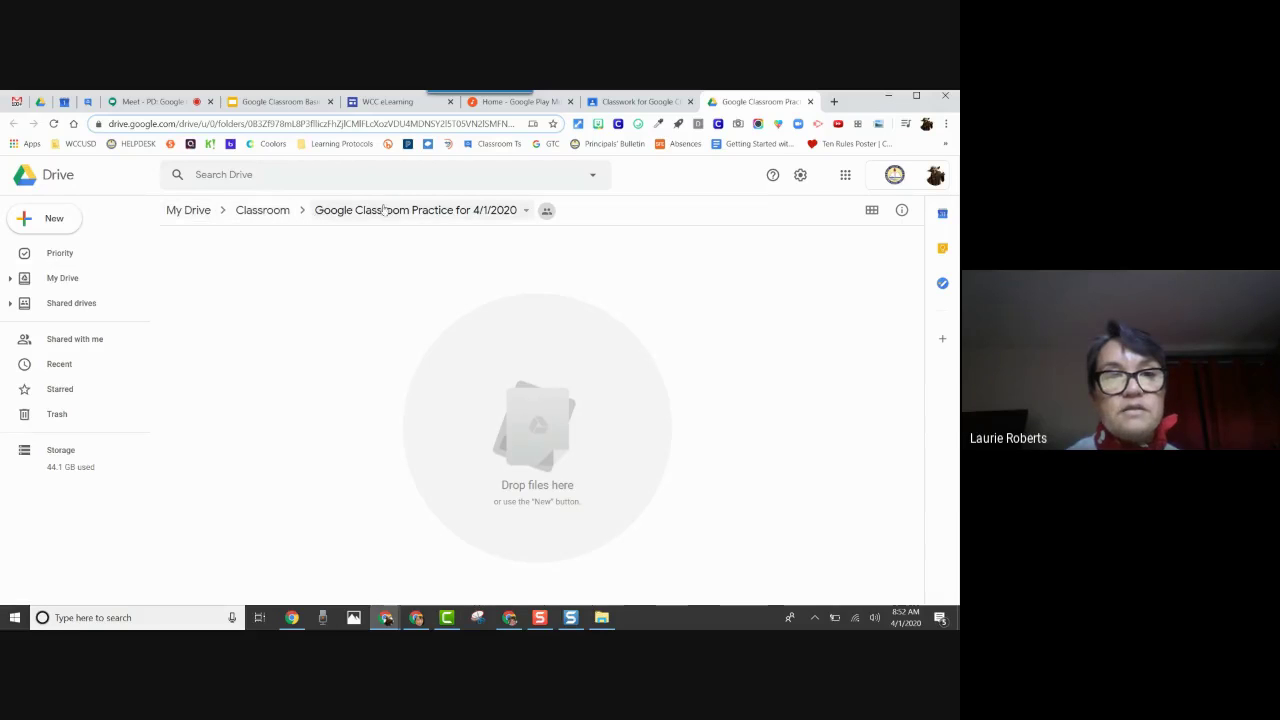
left_click(257, 210)
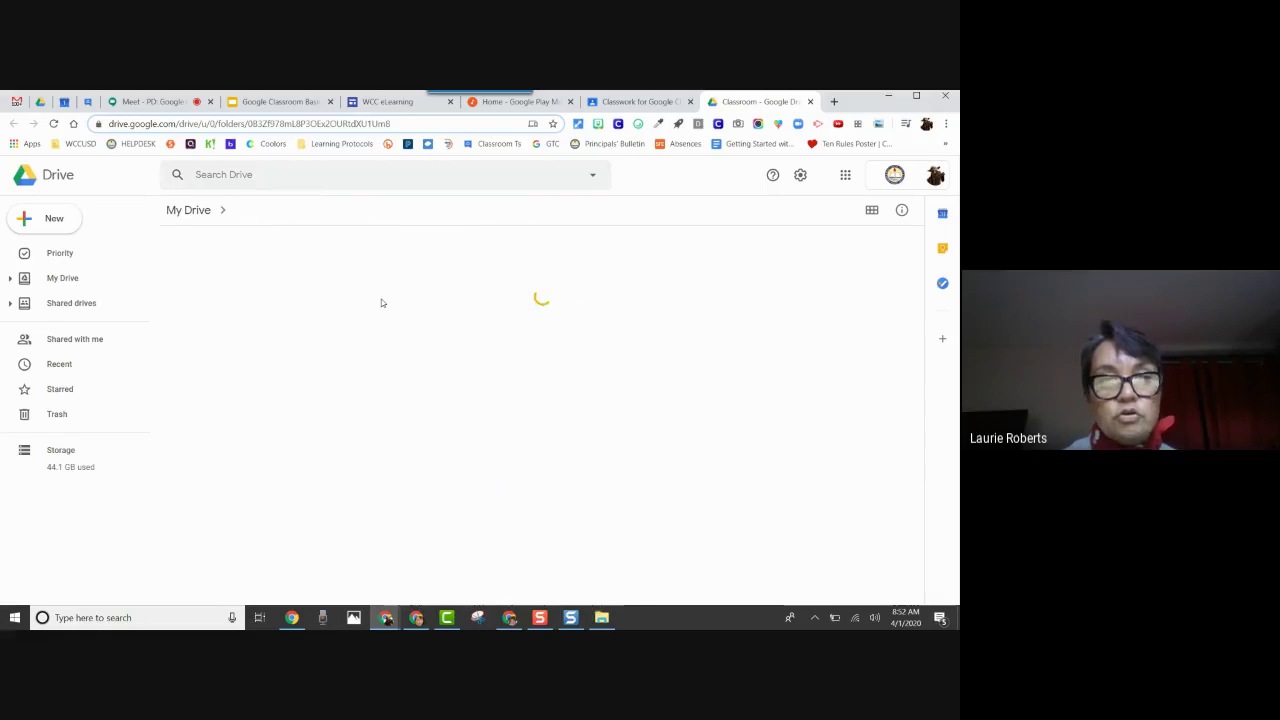
scroll(381, 303, "down", 1)
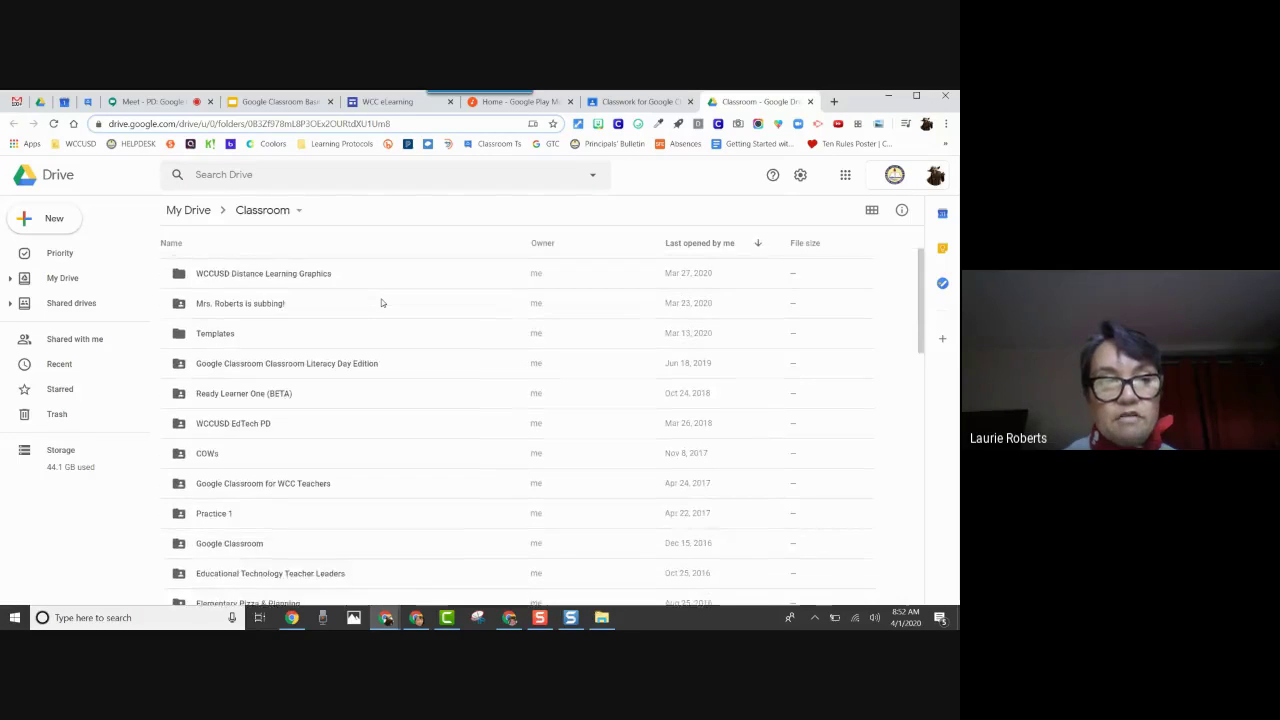
scroll(381, 303, "down", 2)
scroll(381, 302, "down", 10)
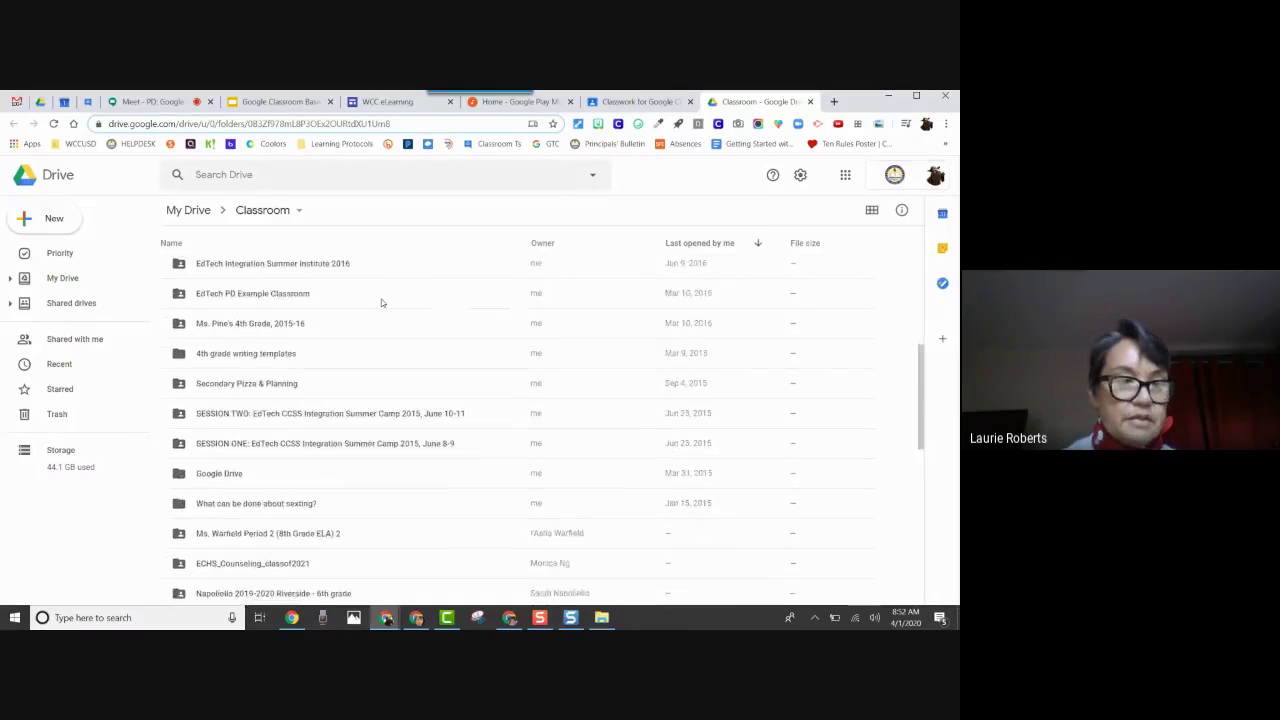
scroll(381, 303, "down", 1)
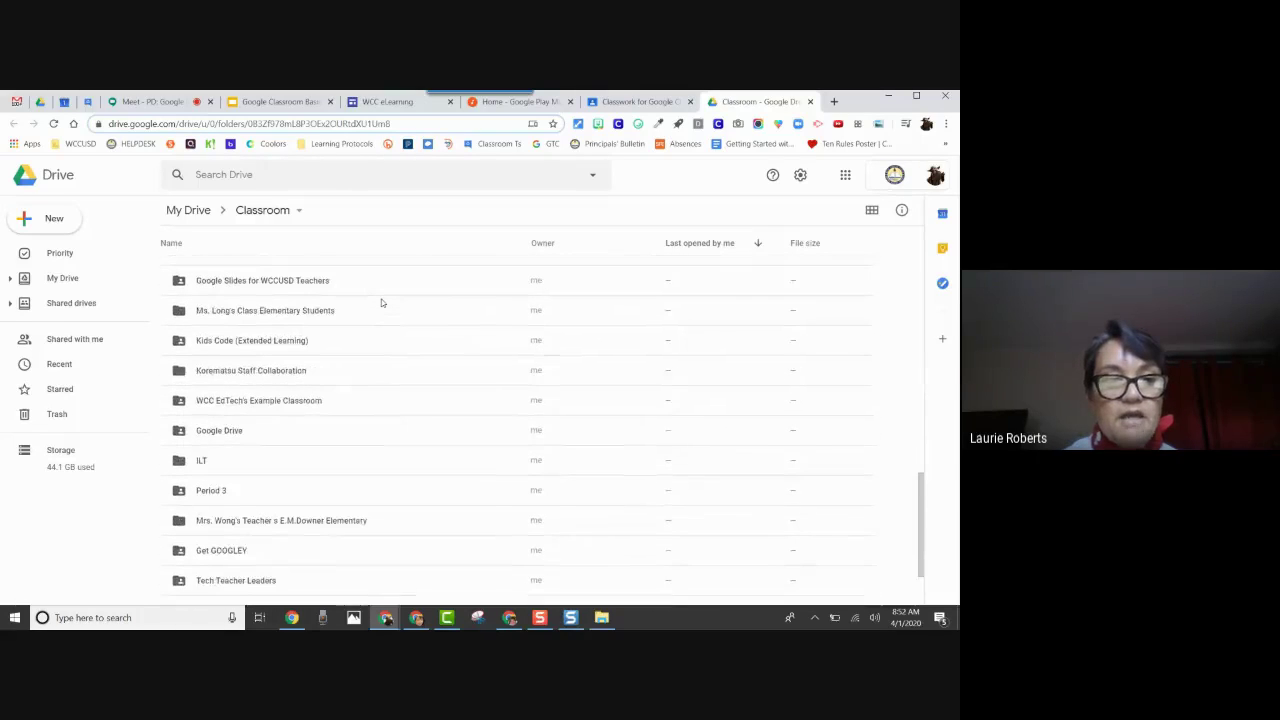
scroll(381, 303, "up", 4)
scroll(381, 303, "up", 5)
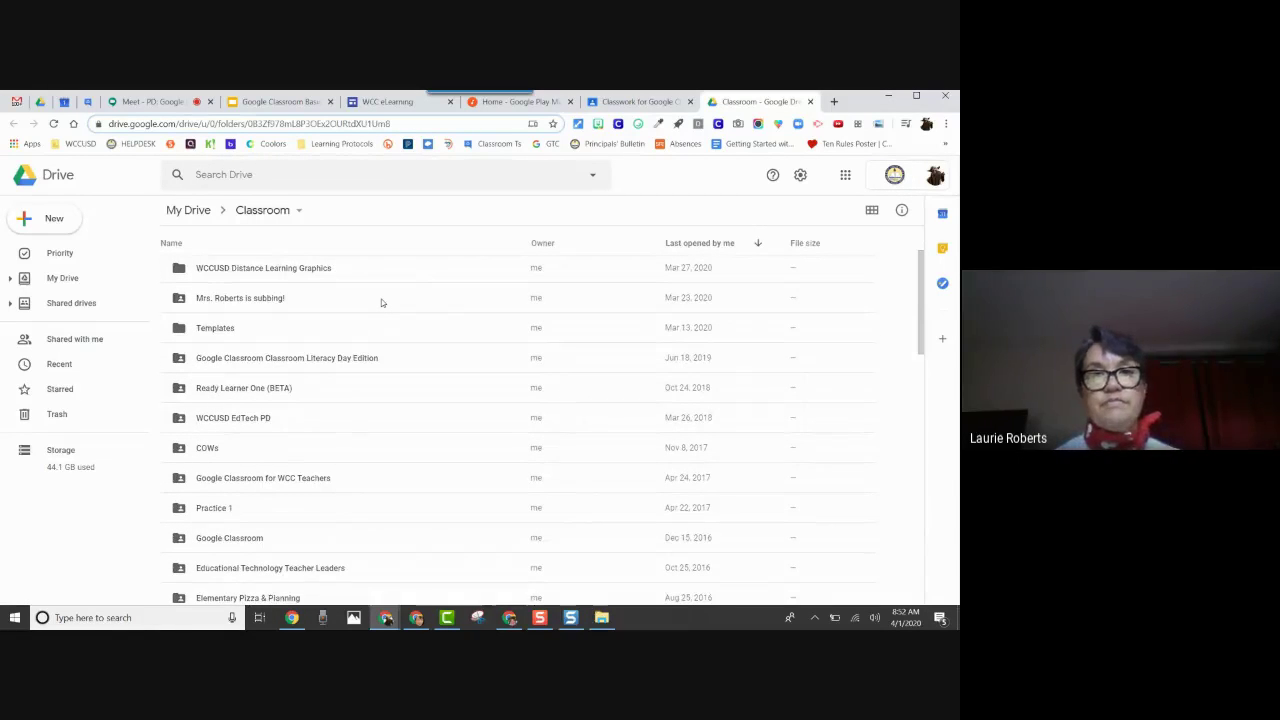
scroll(381, 303, "up", 1)
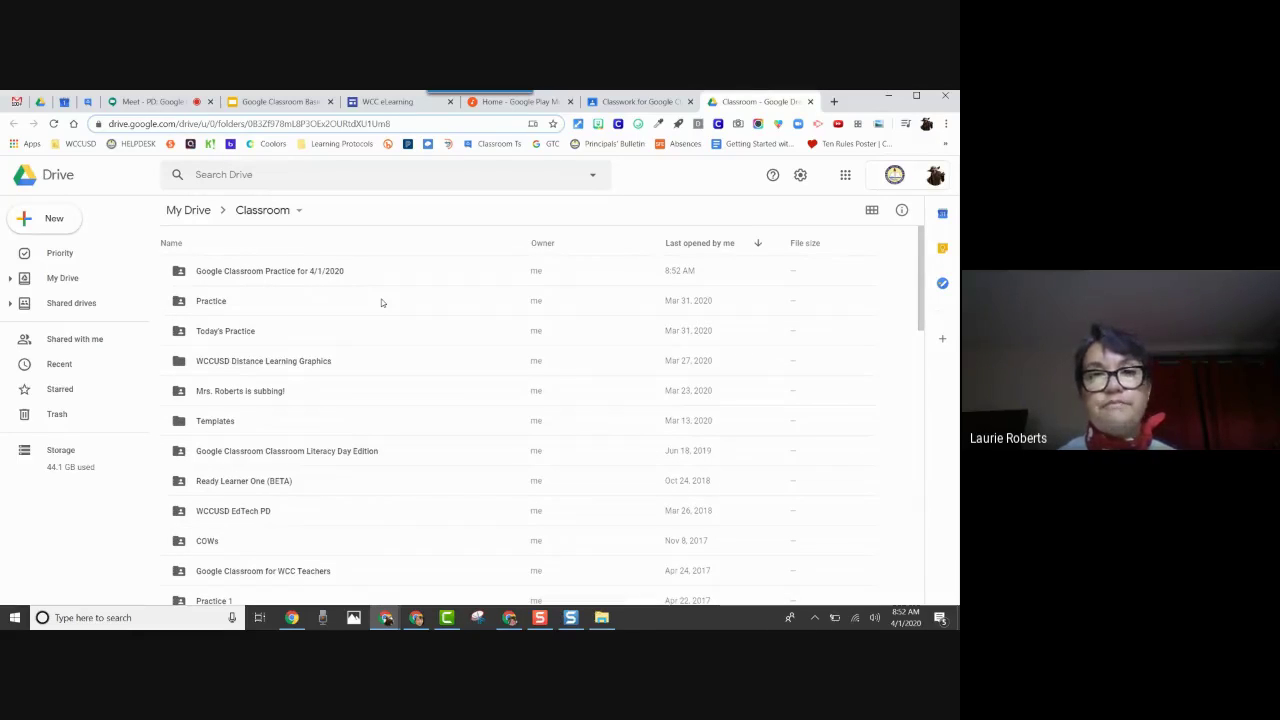
- Close the Drive folder and invite a colleague as a co-teacher from the practice class's People page
left_click(810, 102)
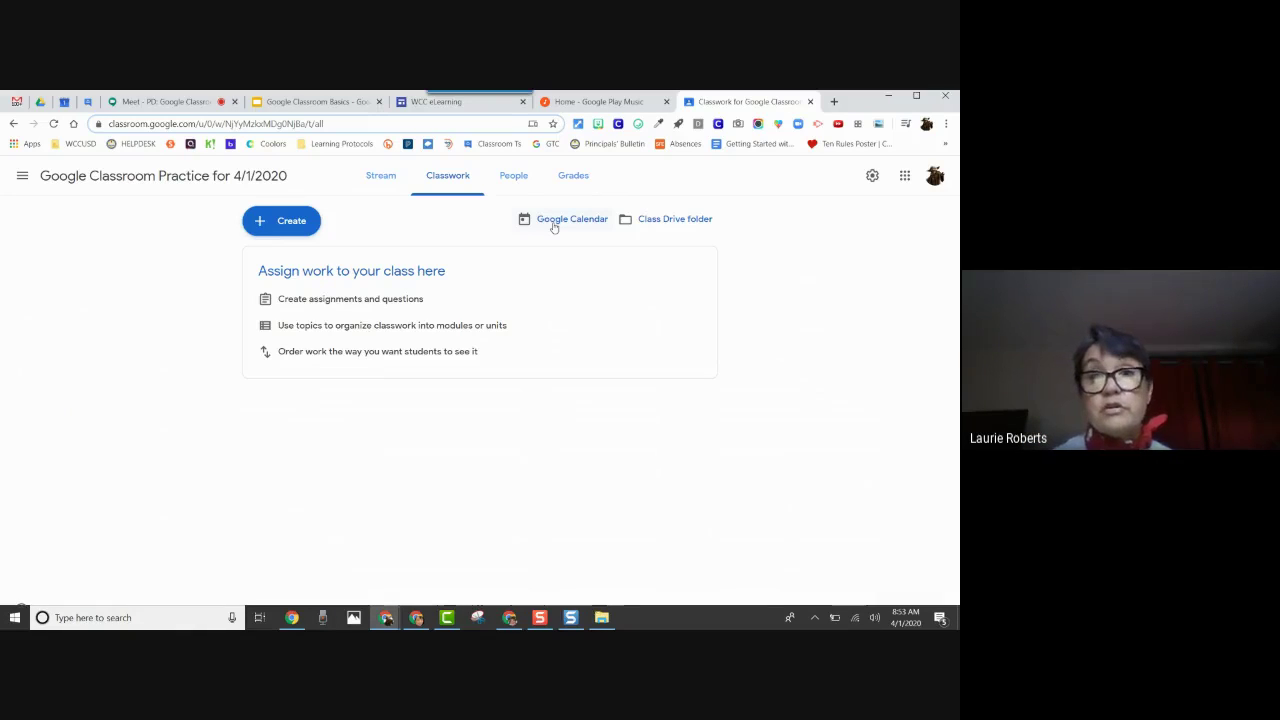
left_click(513, 178)
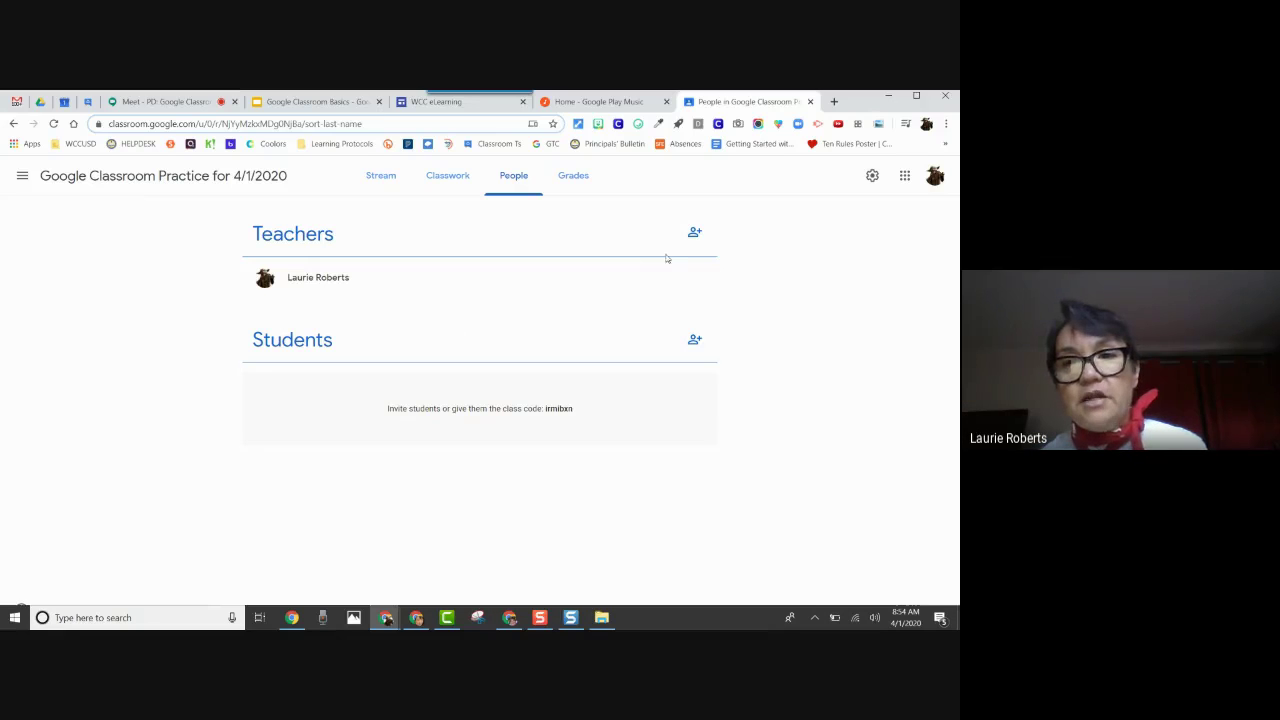
left_click(690, 236)
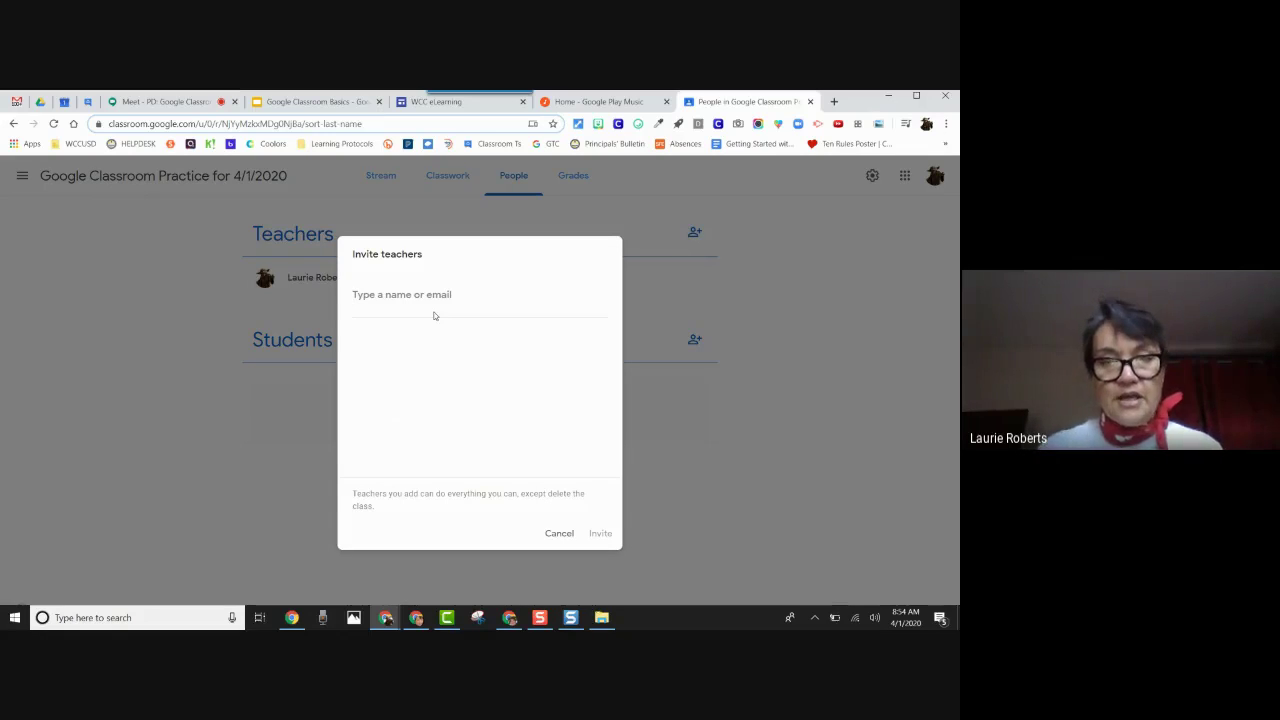
type("c")
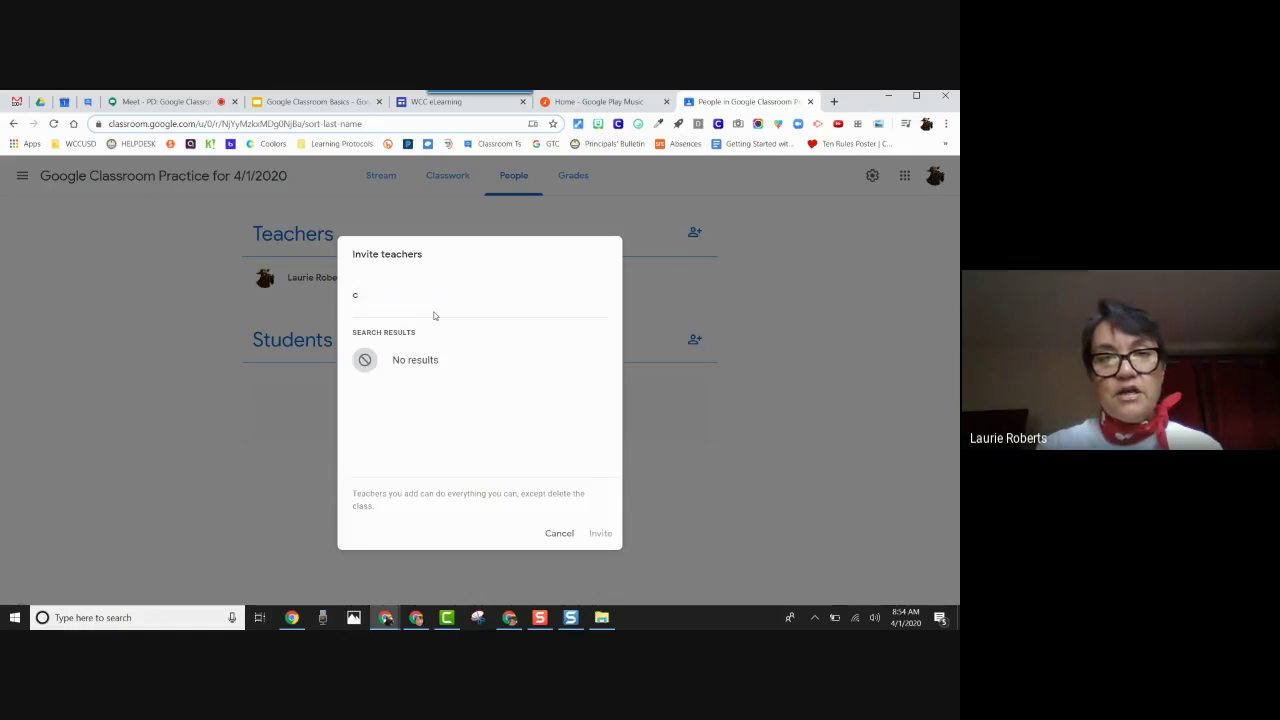
type("i")
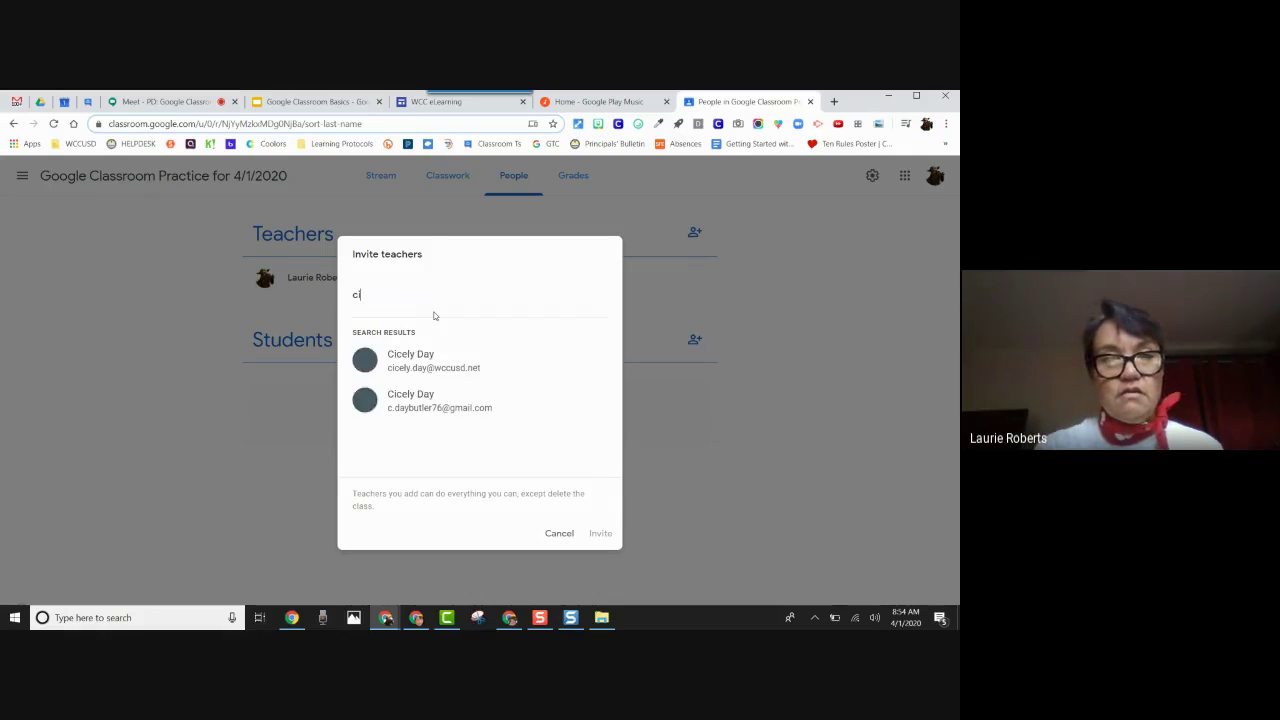
left_click(414, 370)
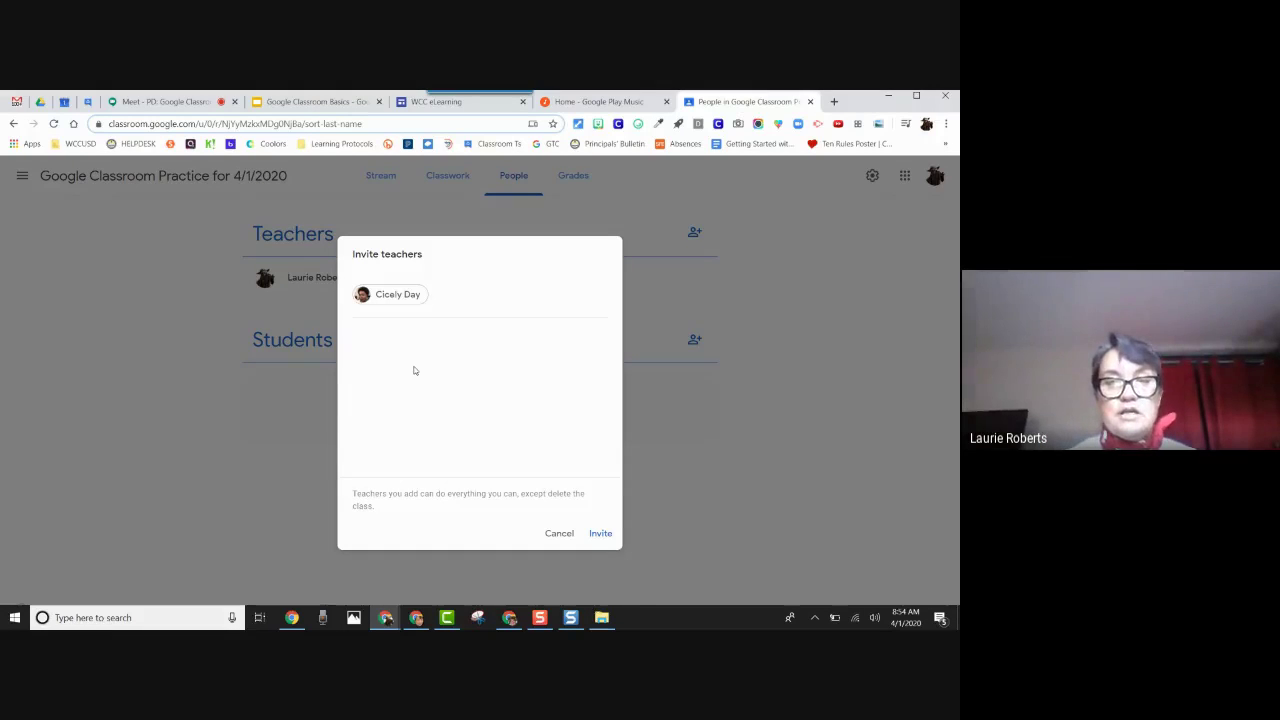
left_click(604, 535)
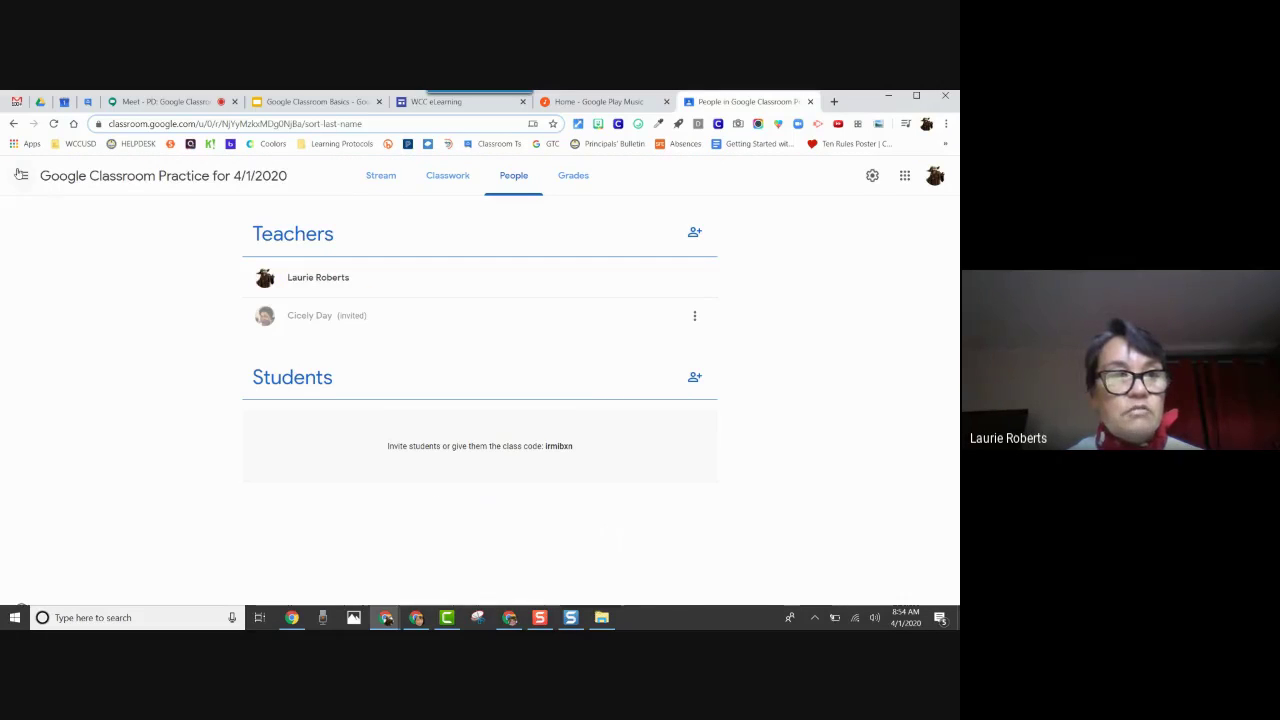
- Go to the overview of all classes, and switch to the Google Classroom Basics slides to present from slide 17 through slide 19
left_click(21, 175)
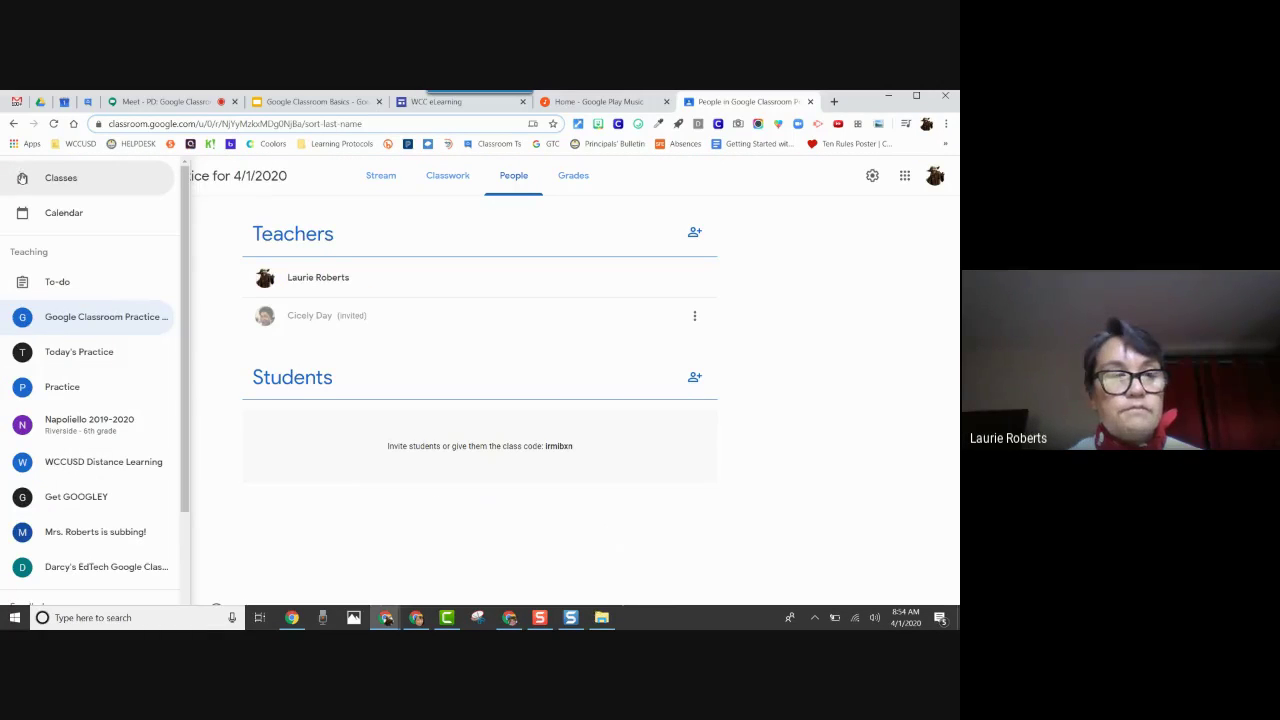
left_click(22, 178)
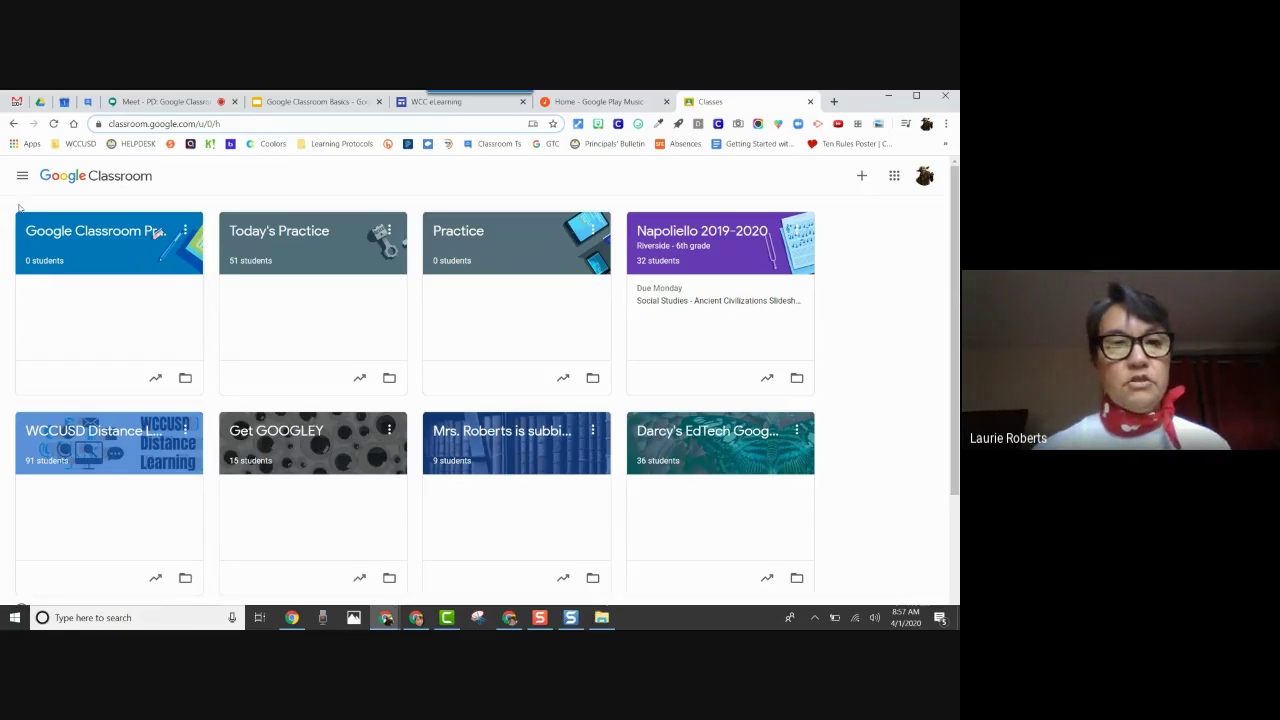
left_click(314, 104)
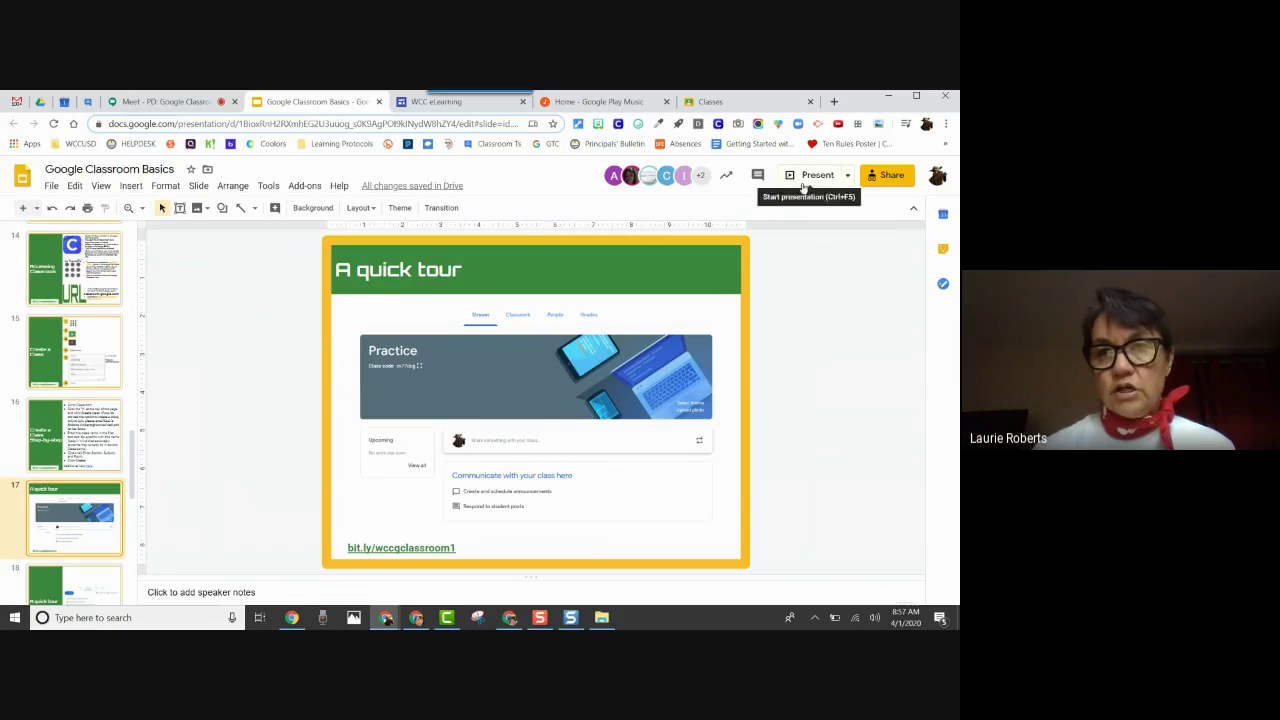
left_click(815, 175)
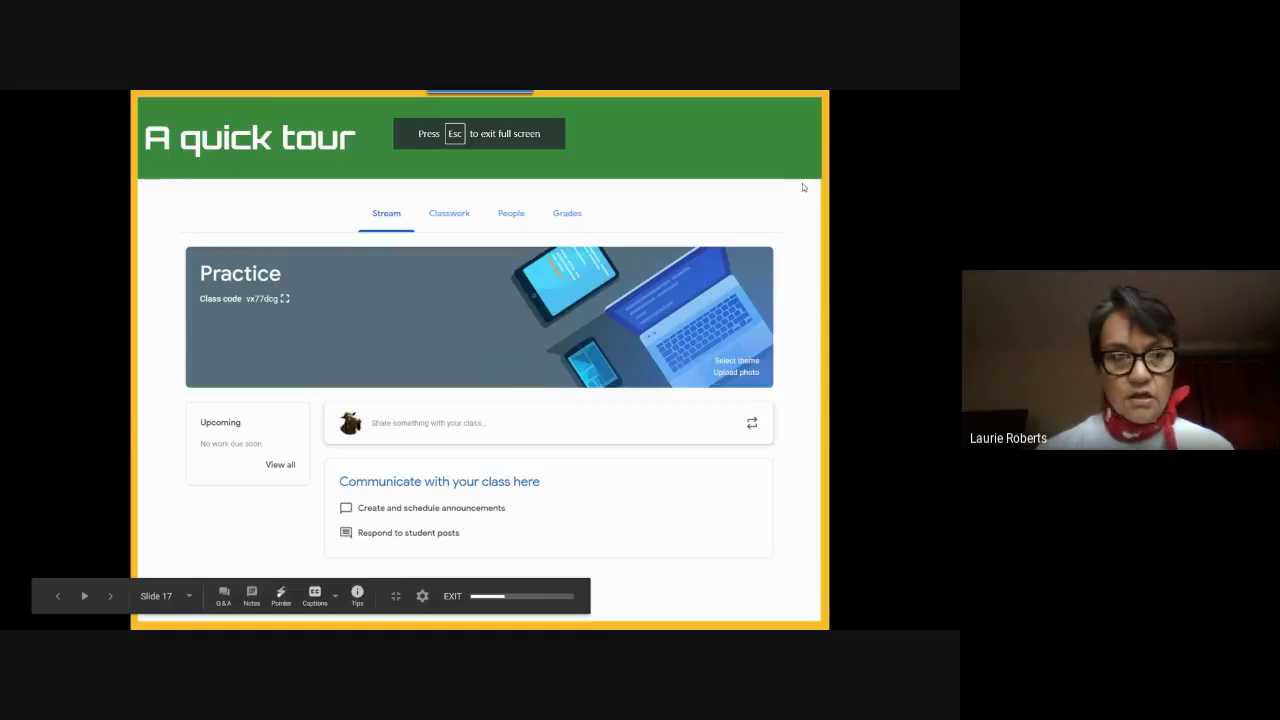
key("Right")
key("Right")
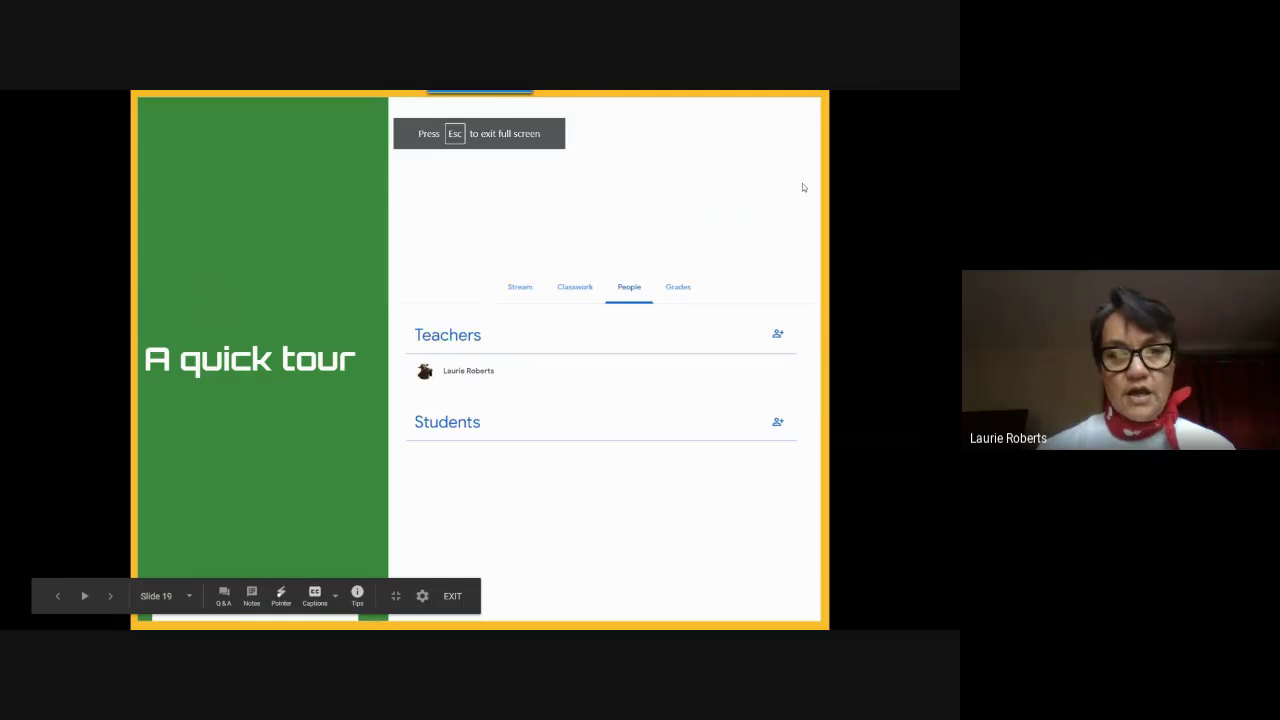
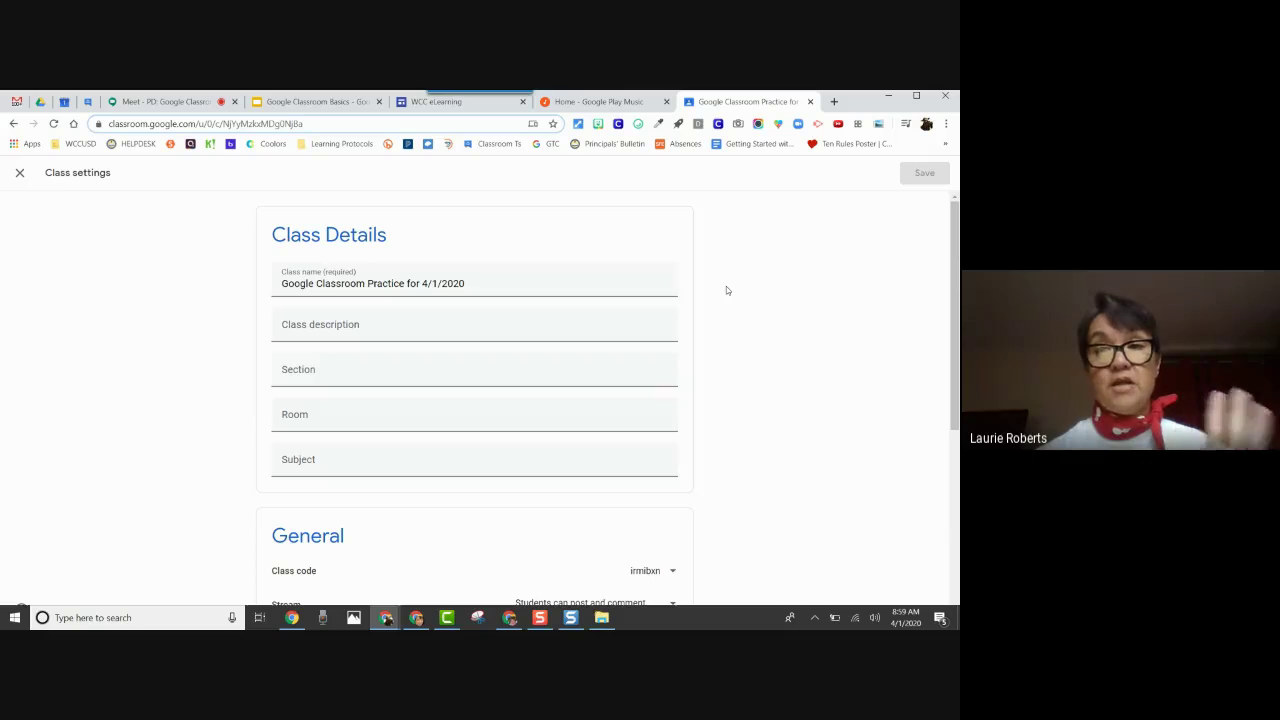
- Look through the practice class's settings down to General, display the class code enlarged, and check the other class code options
scroll(727, 290, "down", 2)
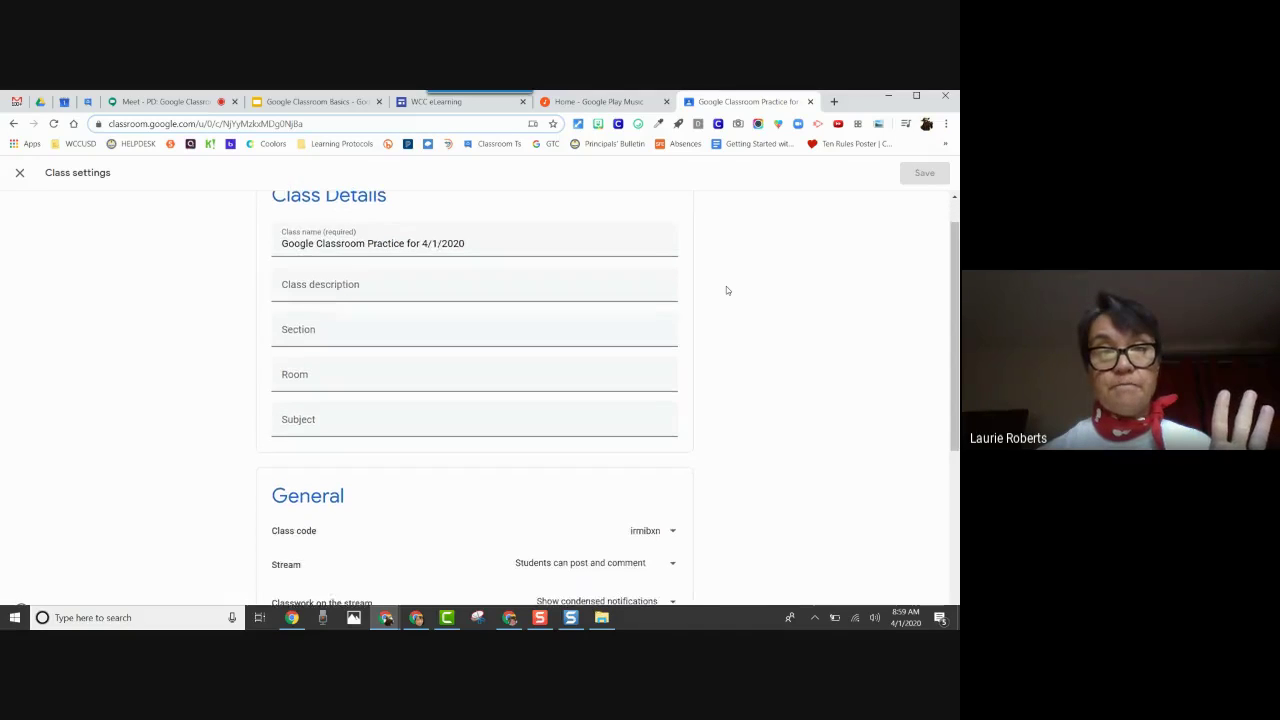
scroll(727, 290, "down", 3)
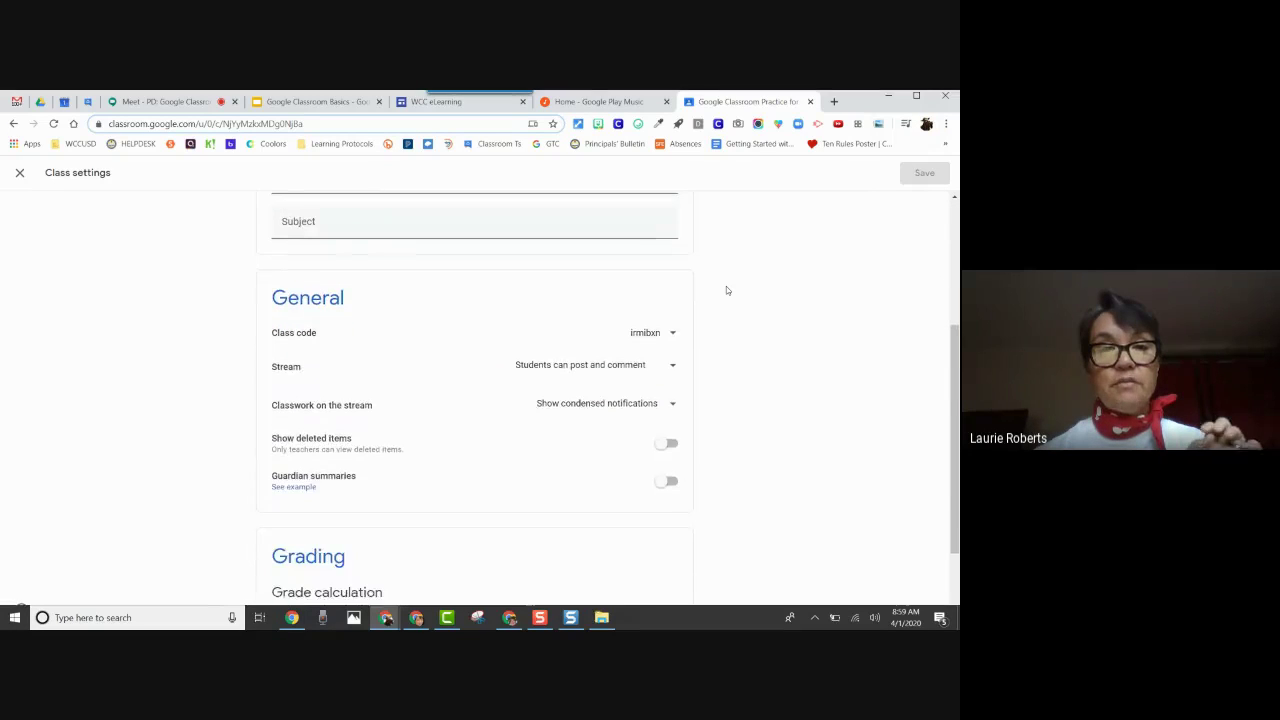
scroll(727, 290, "down", 1)
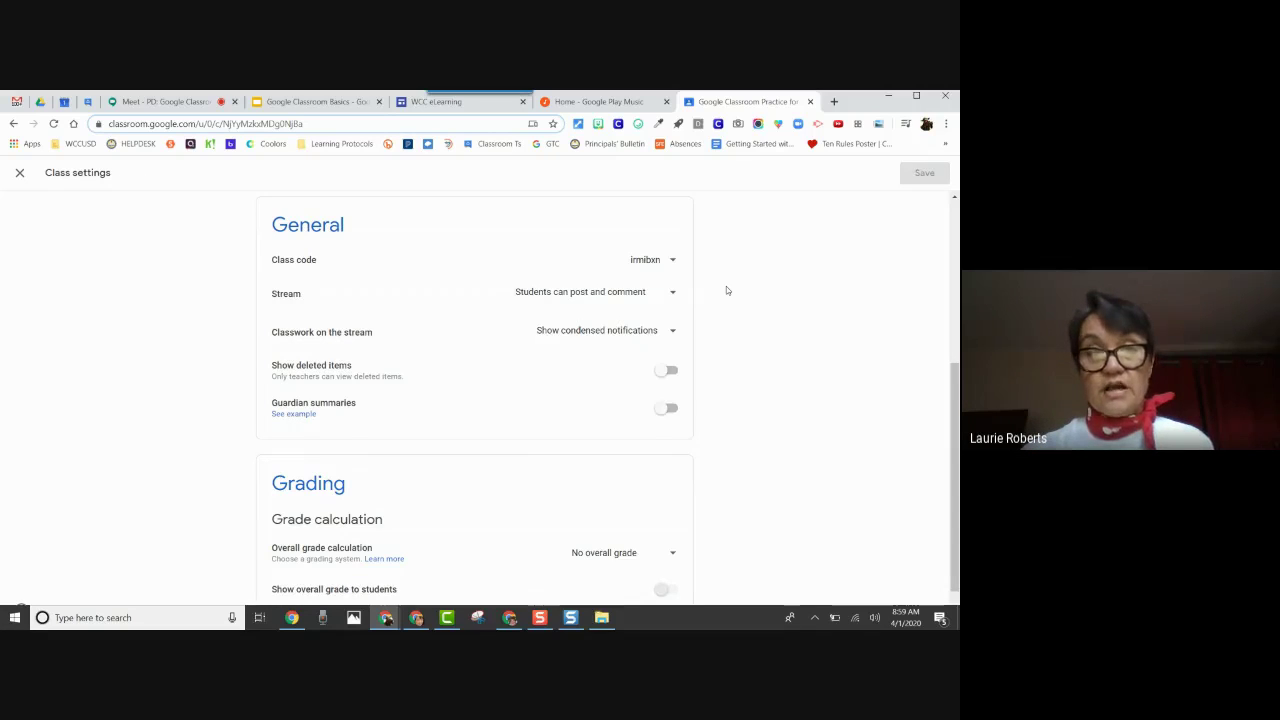
left_click(673, 262)
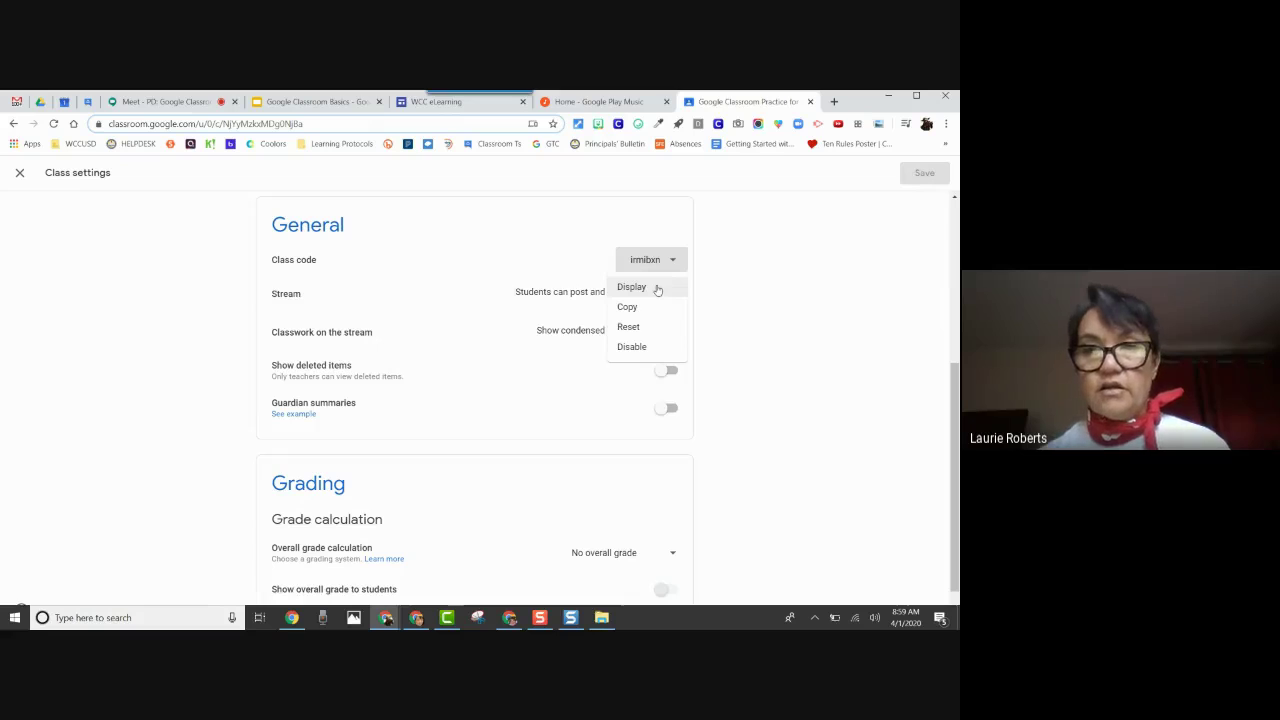
left_click(657, 289)
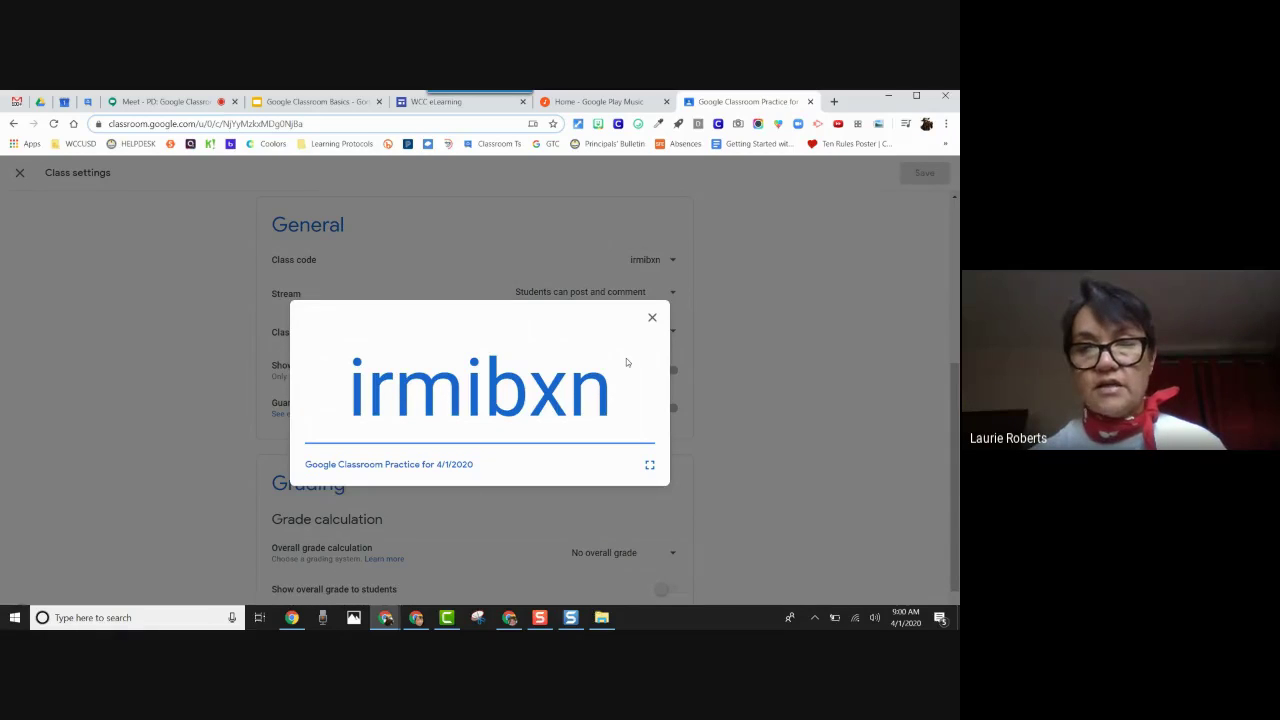
left_click(652, 317)
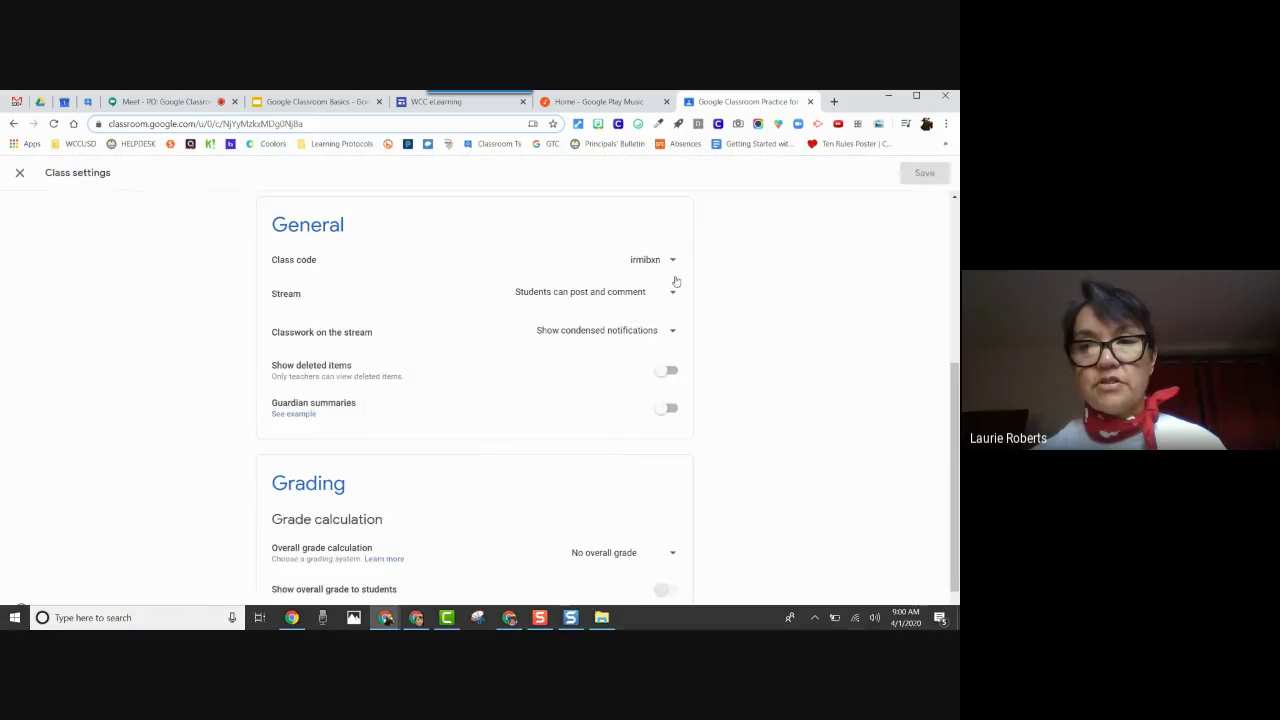
left_click(673, 262)
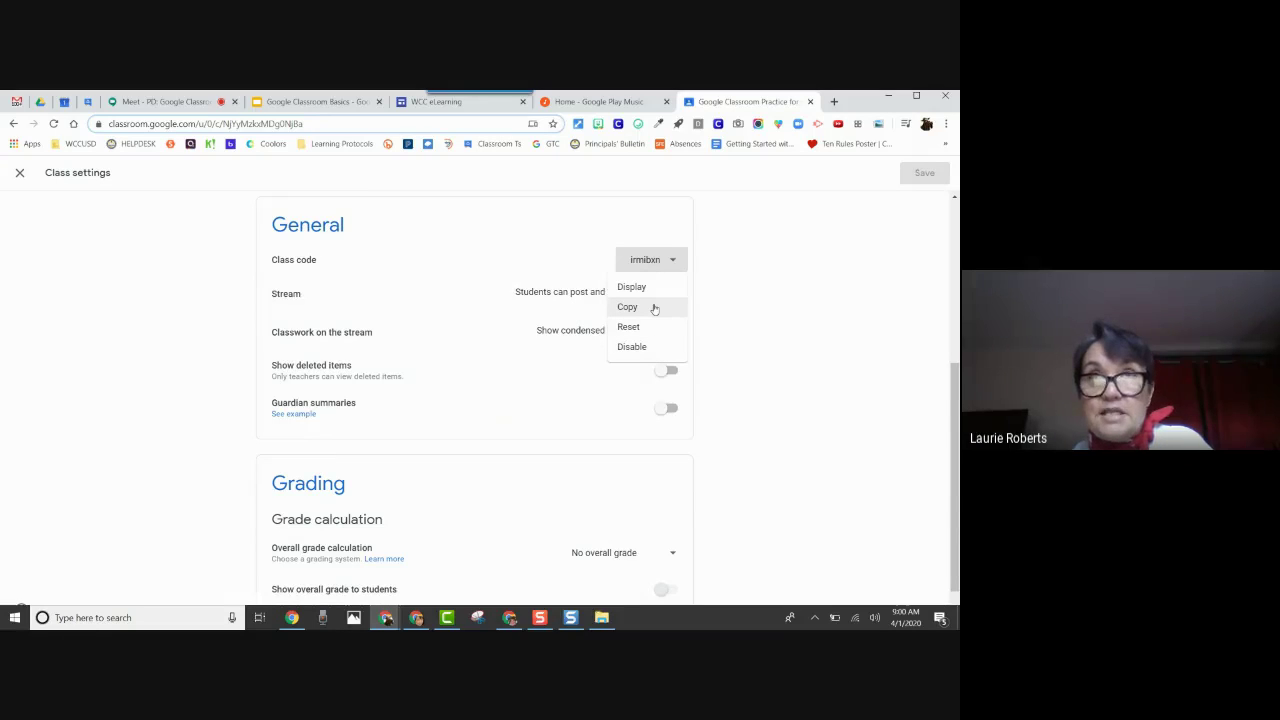
left_click(577, 273)
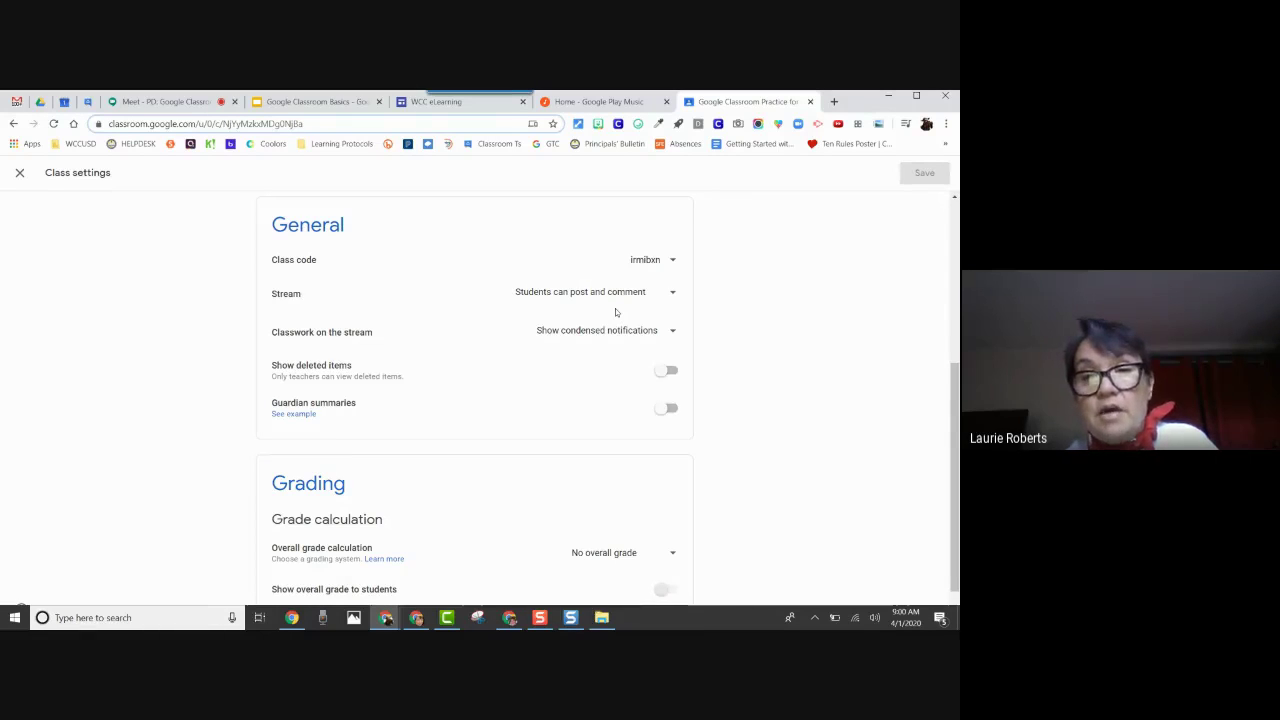
- Set the stream to "Only teachers can post or comment" and choose "Show condensed notifications" for classwork on the stream
left_click(671, 297)
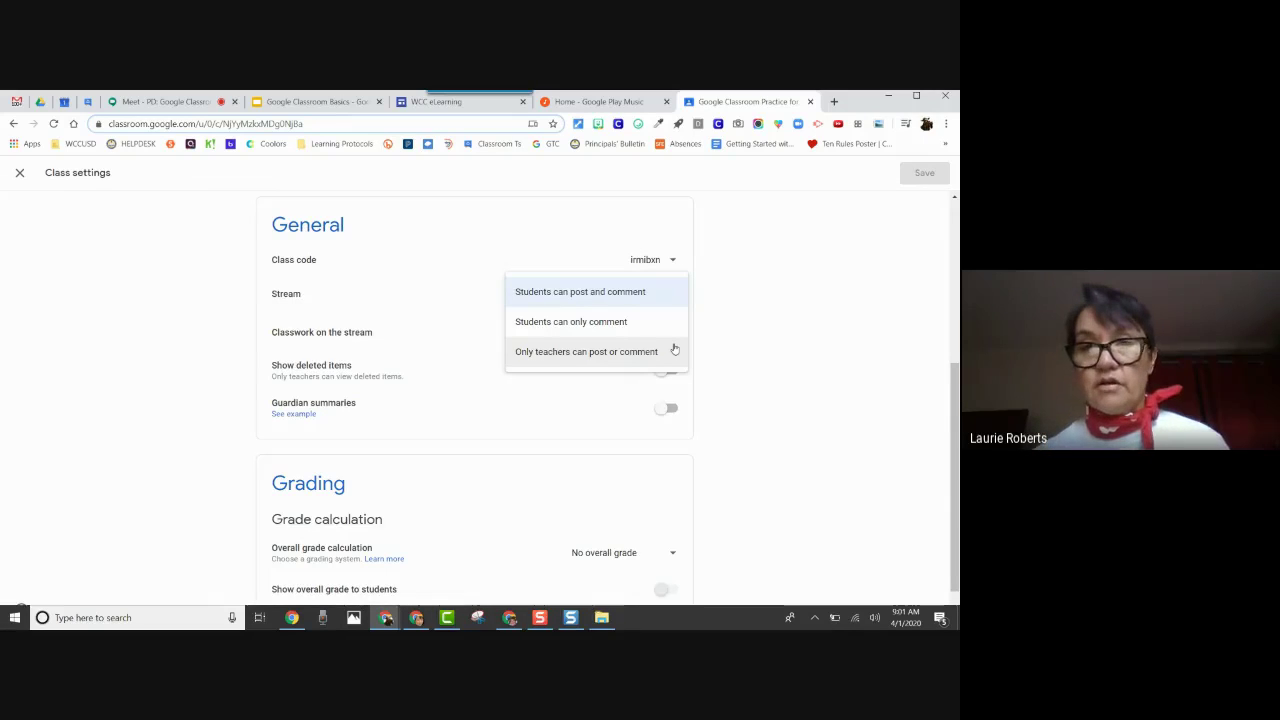
left_click(675, 349)
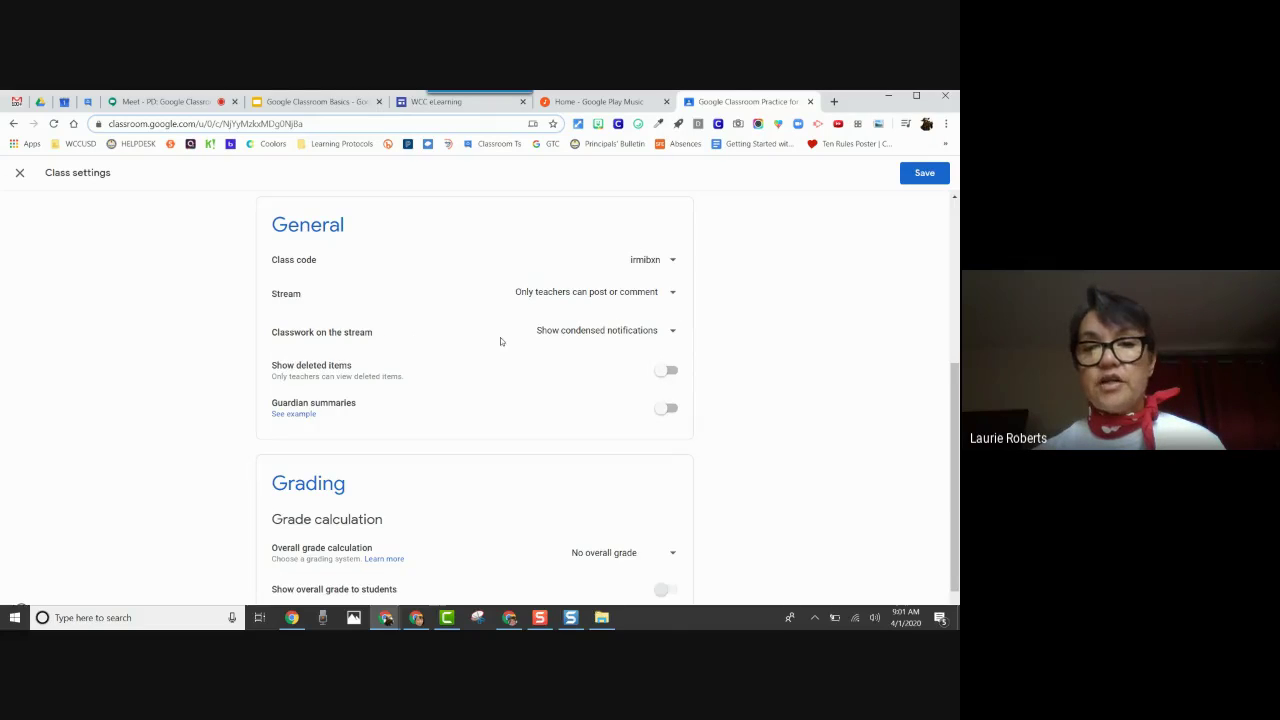
left_click(674, 337)
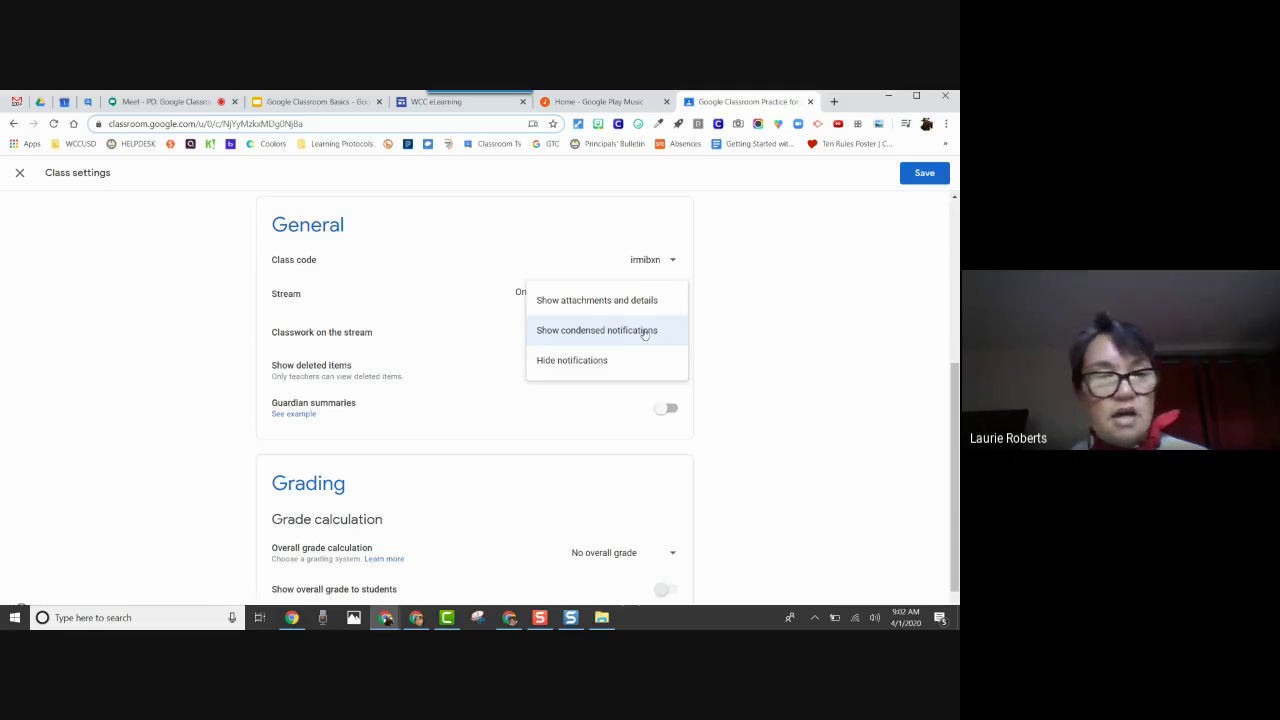
left_click(645, 333)
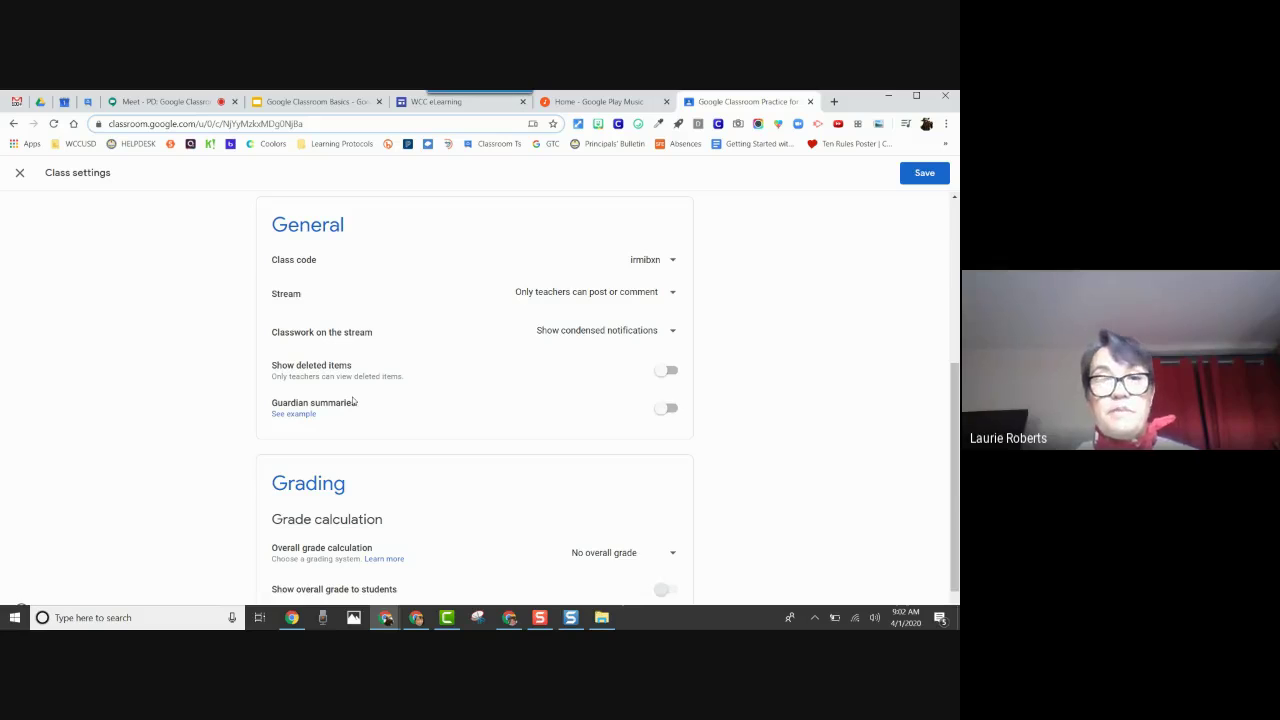
- Open the guardian summaries example, read through the sample guardian email summary, and return to the class settings down to Grading
left_click(294, 415)
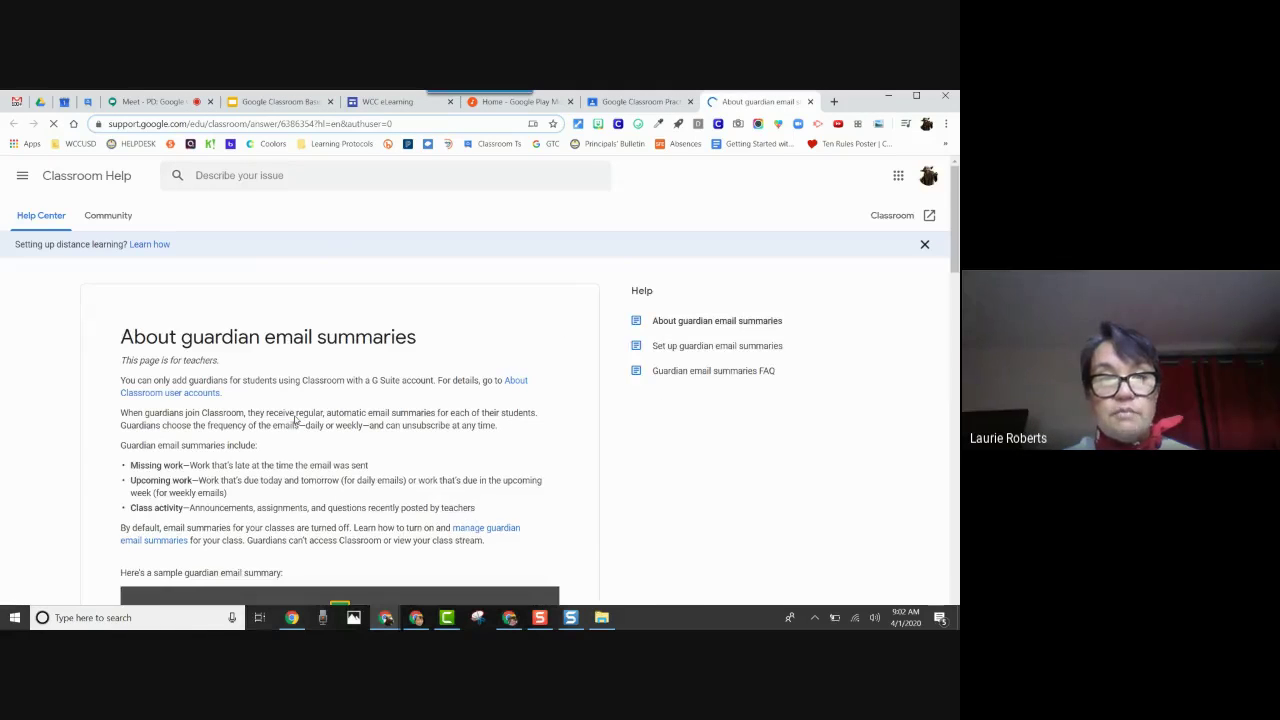
scroll(294, 415, "down", 3)
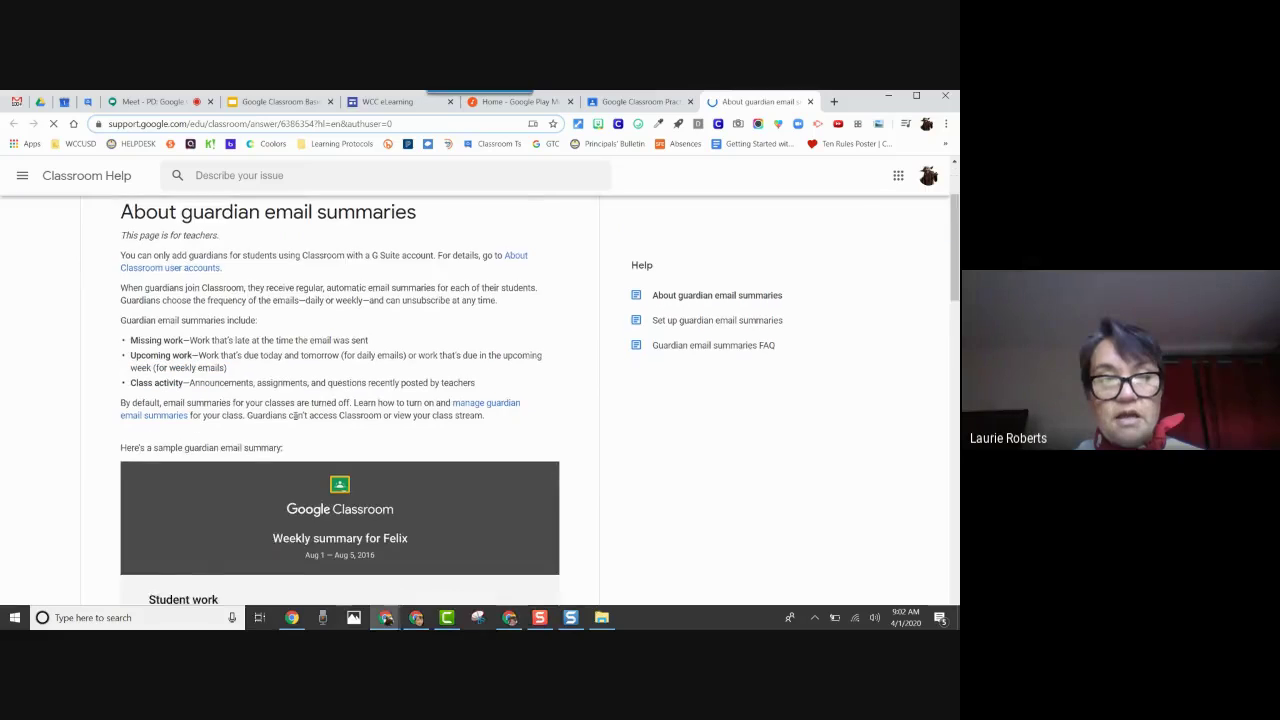
scroll(294, 420, "down", 1)
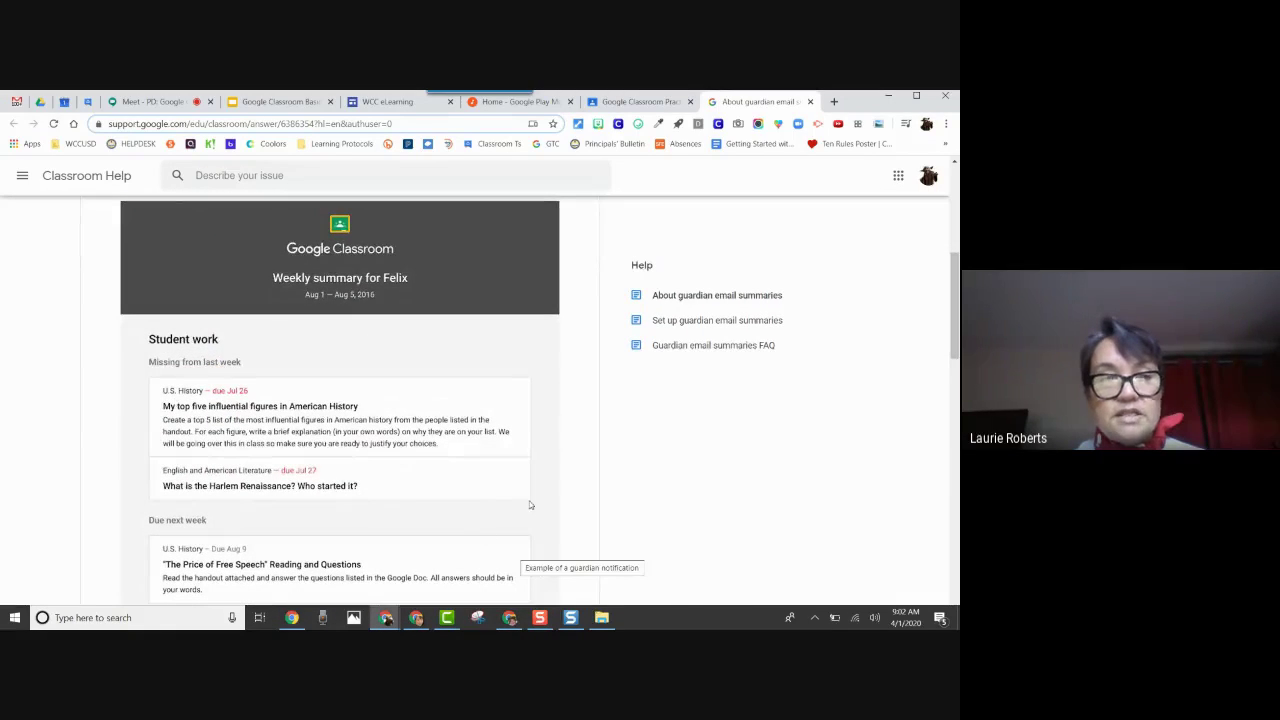
scroll(530, 505, "down", 1)
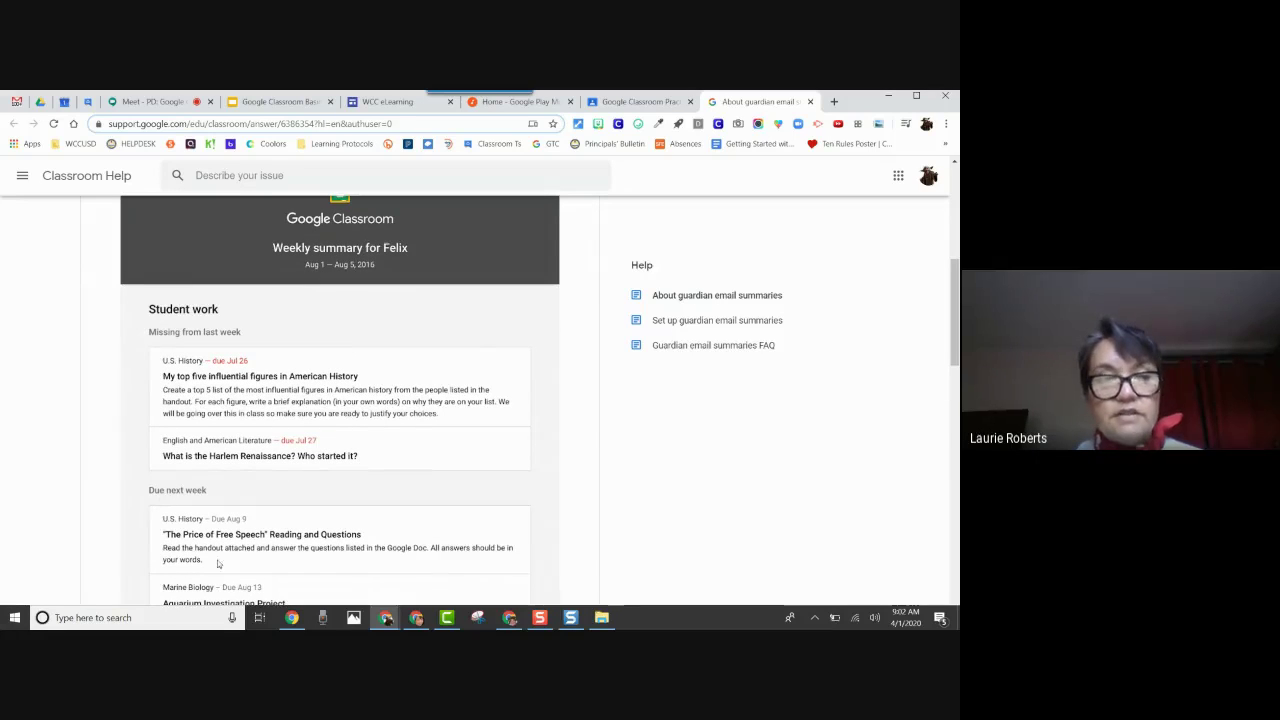
scroll(517, 525, "down", 2)
scroll(517, 525, "down", 2)
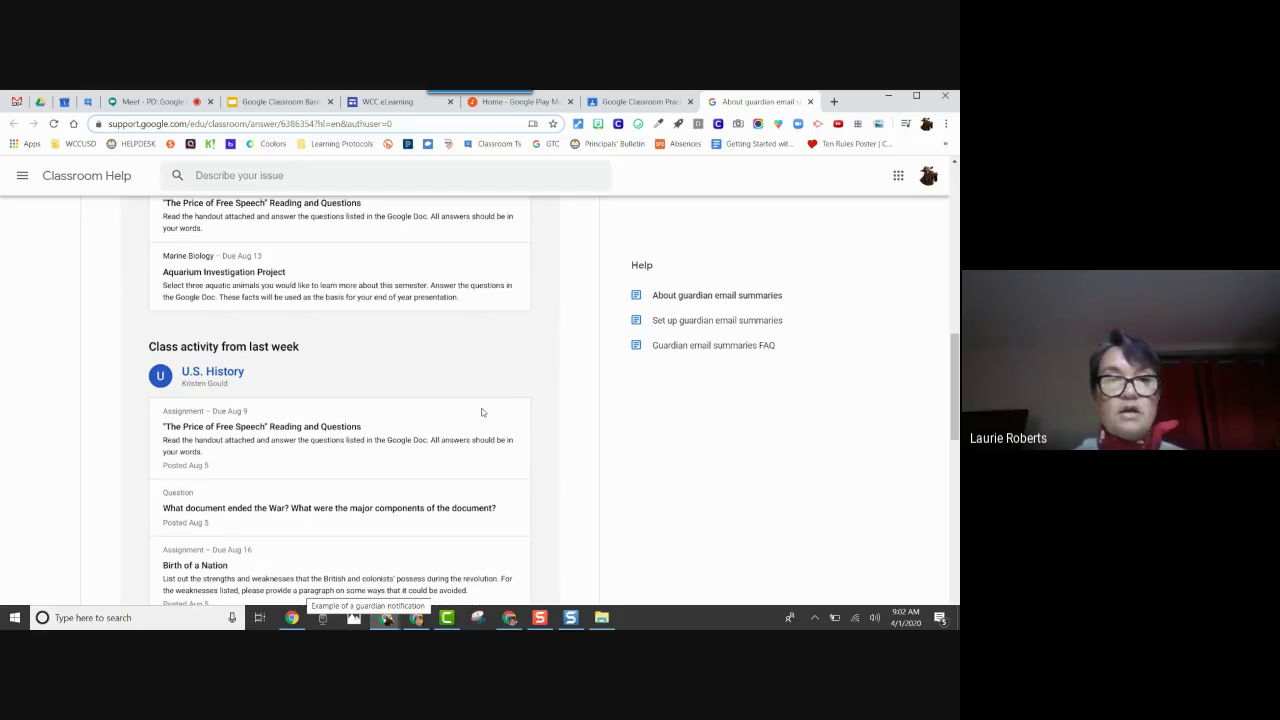
scroll(481, 412, "down", 3)
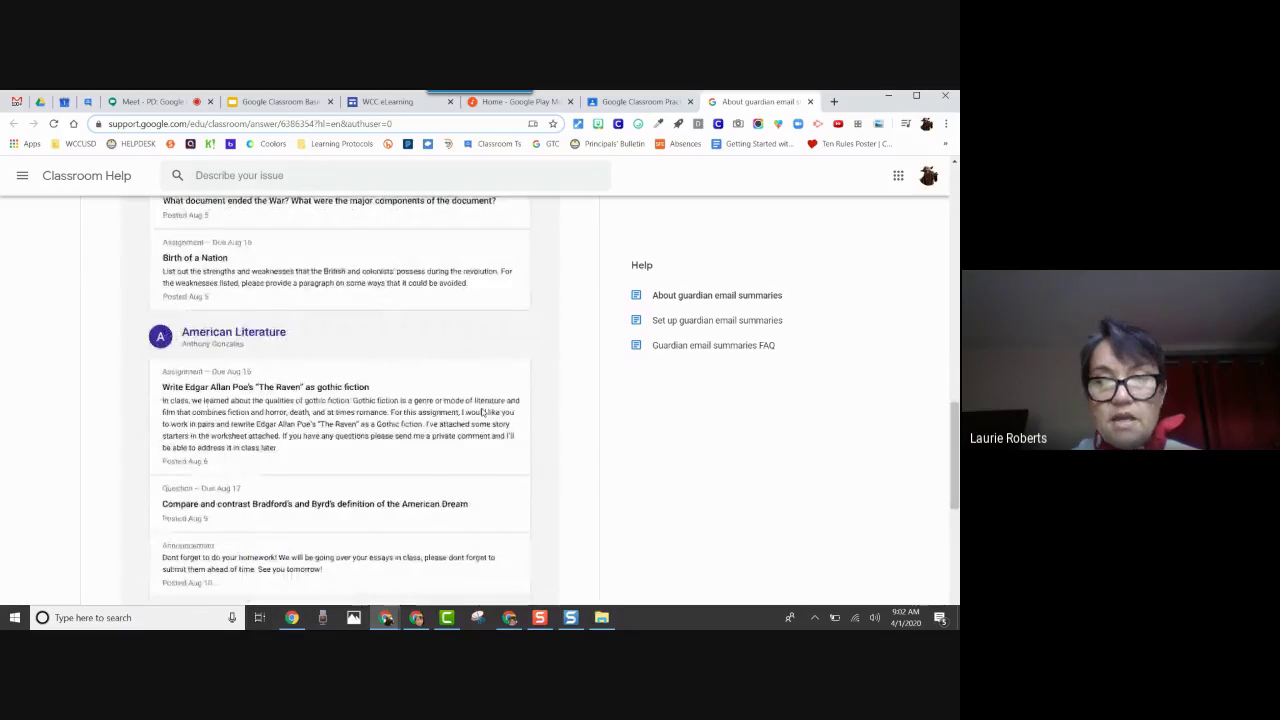
scroll(481, 412, "down", 3)
scroll(481, 412, "down", 2)
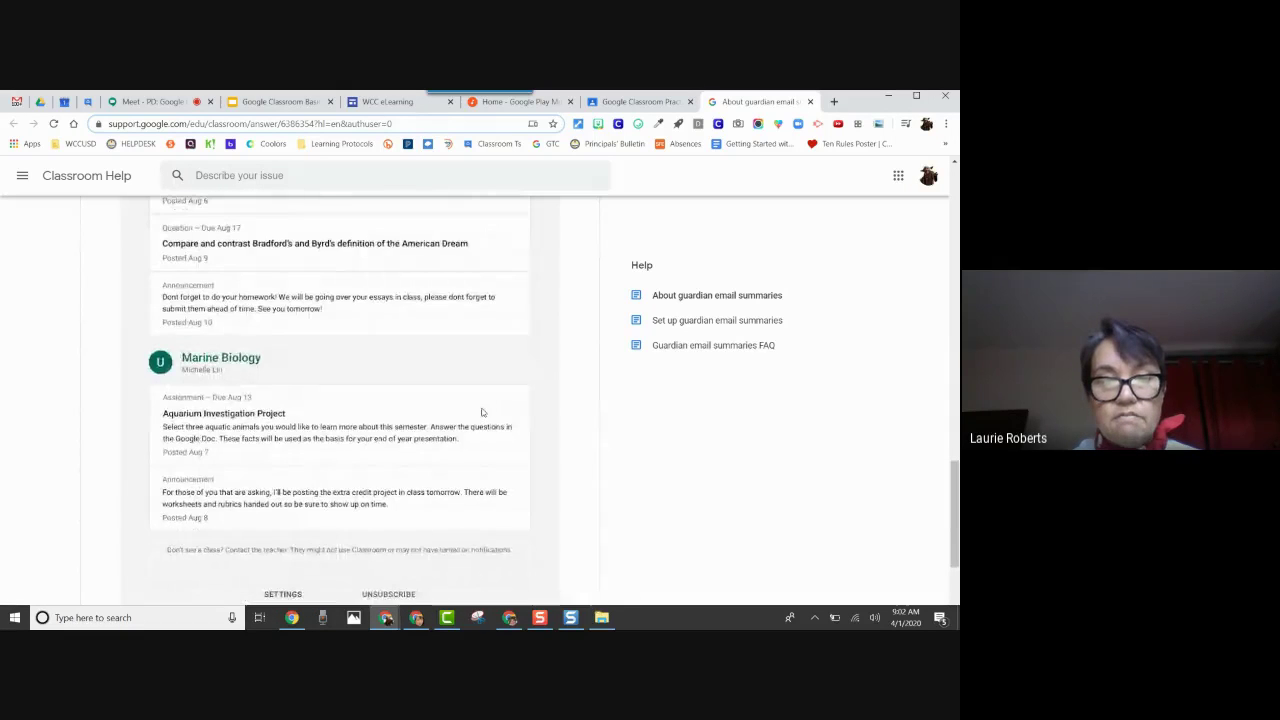
scroll(481, 412, "up", 3)
scroll(481, 412, "up", 10)
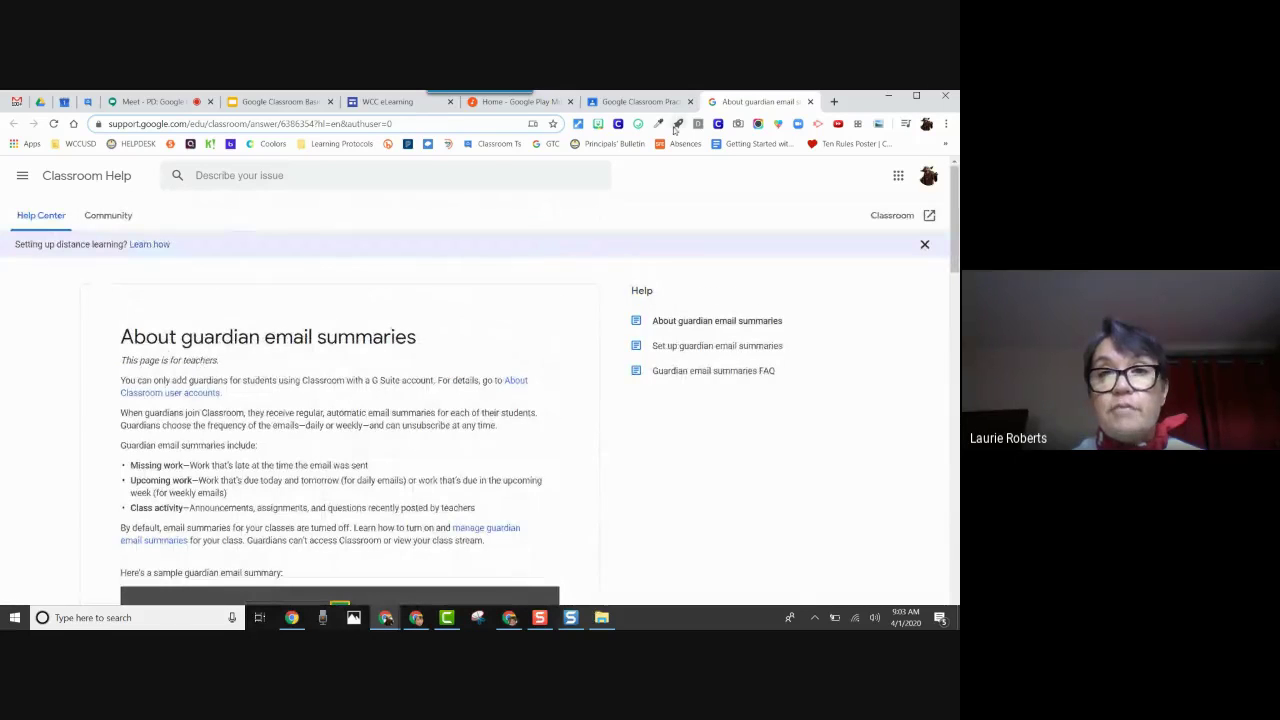
left_click(638, 101)
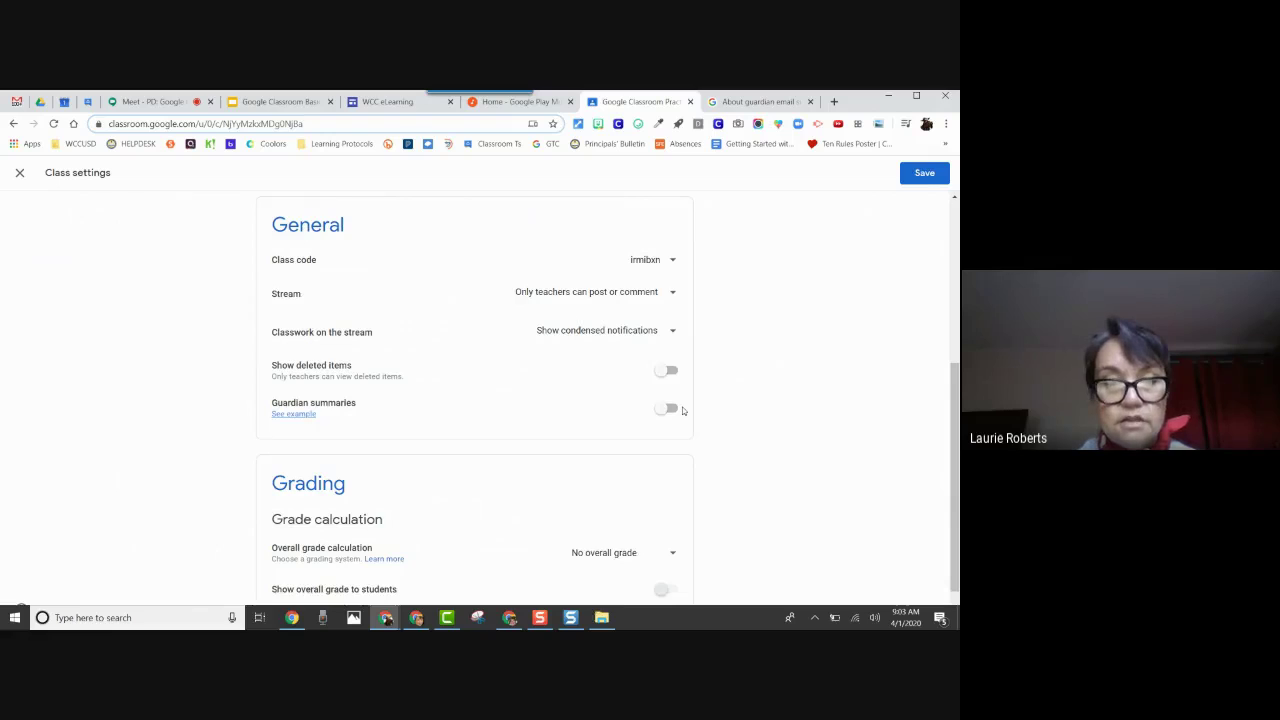
scroll(683, 410, "down", 1)
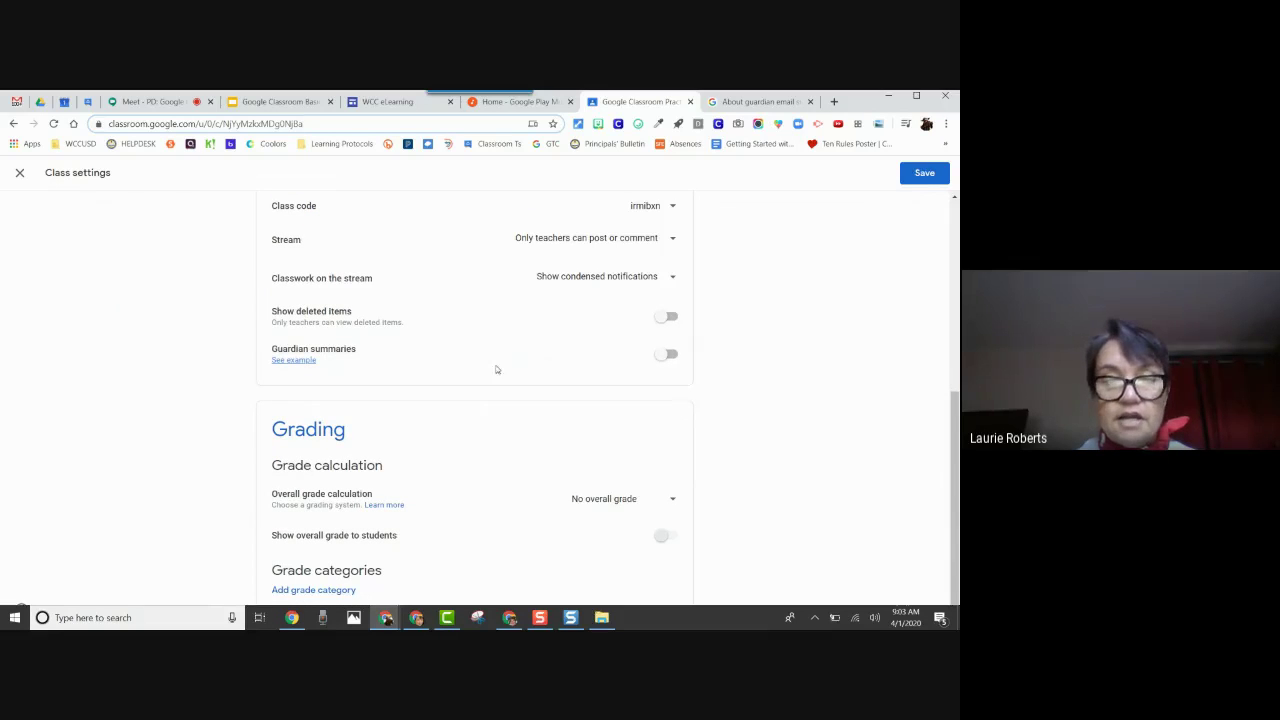
- Return to the start of the class settings, and switch to the Google Classroom Basics slides to present from slide 21, "Adjust the settings"
scroll(490, 513, "up", 4)
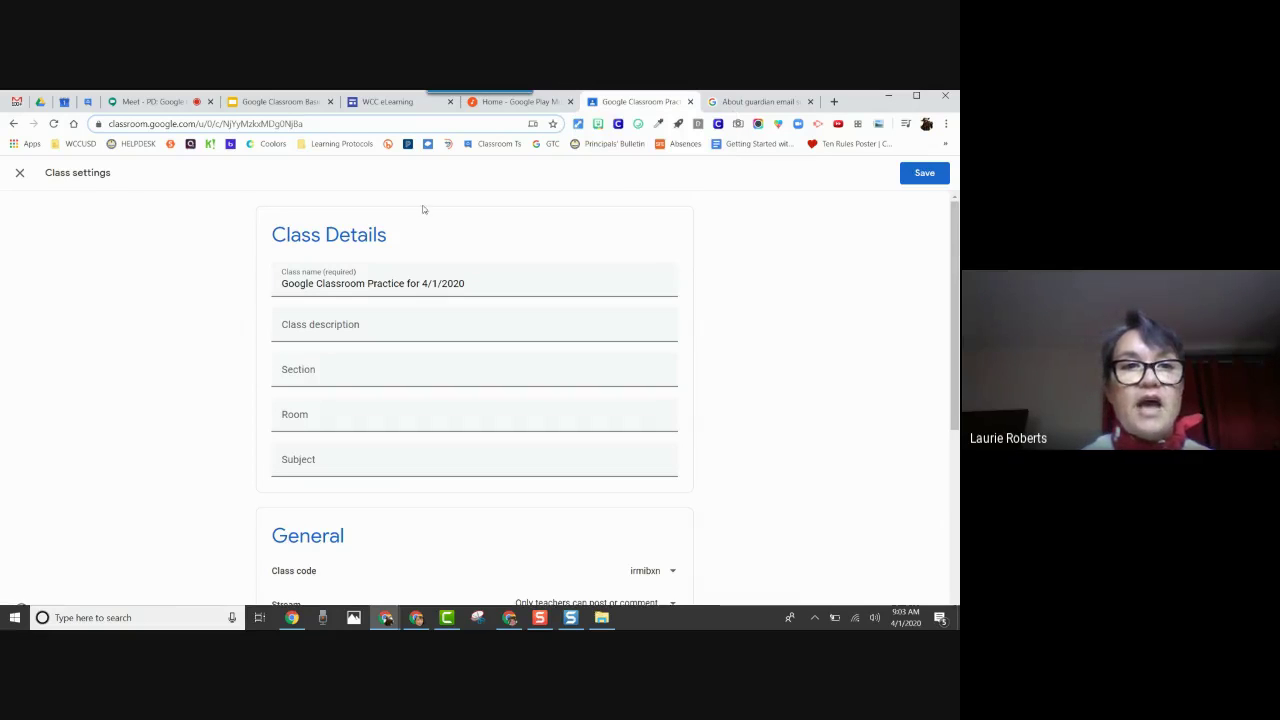
left_click(269, 104)
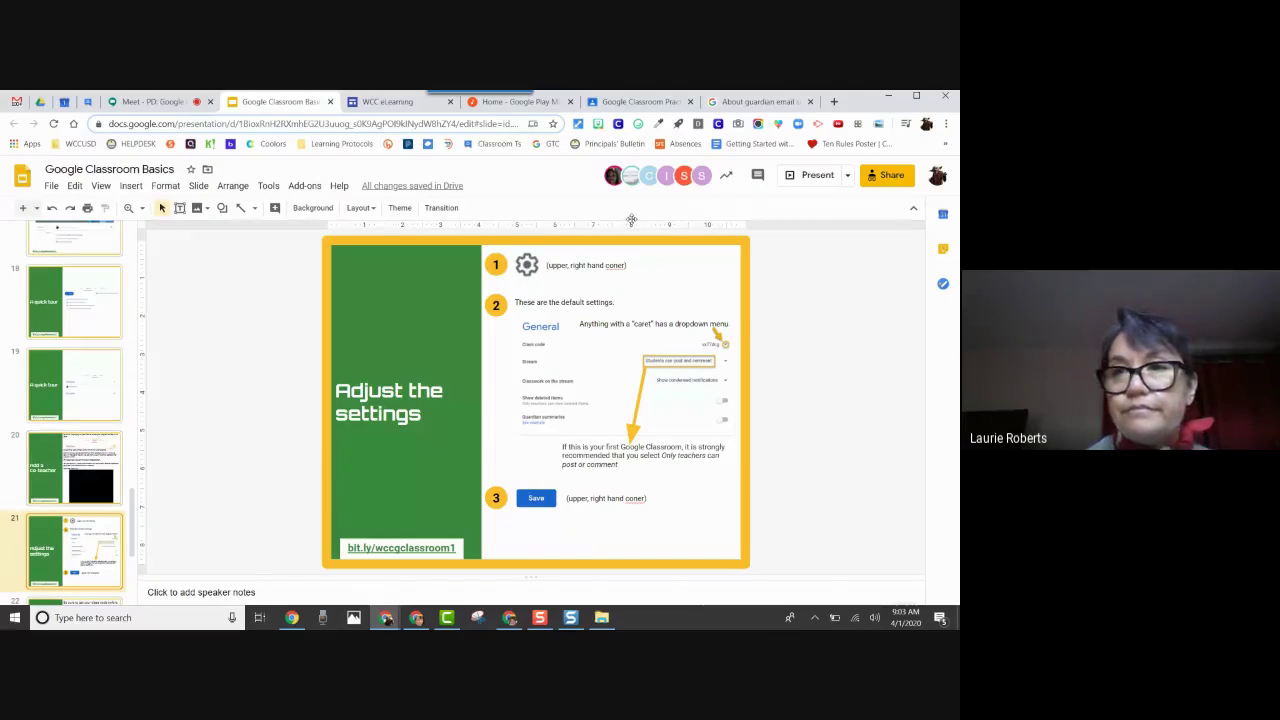
left_click(808, 180)
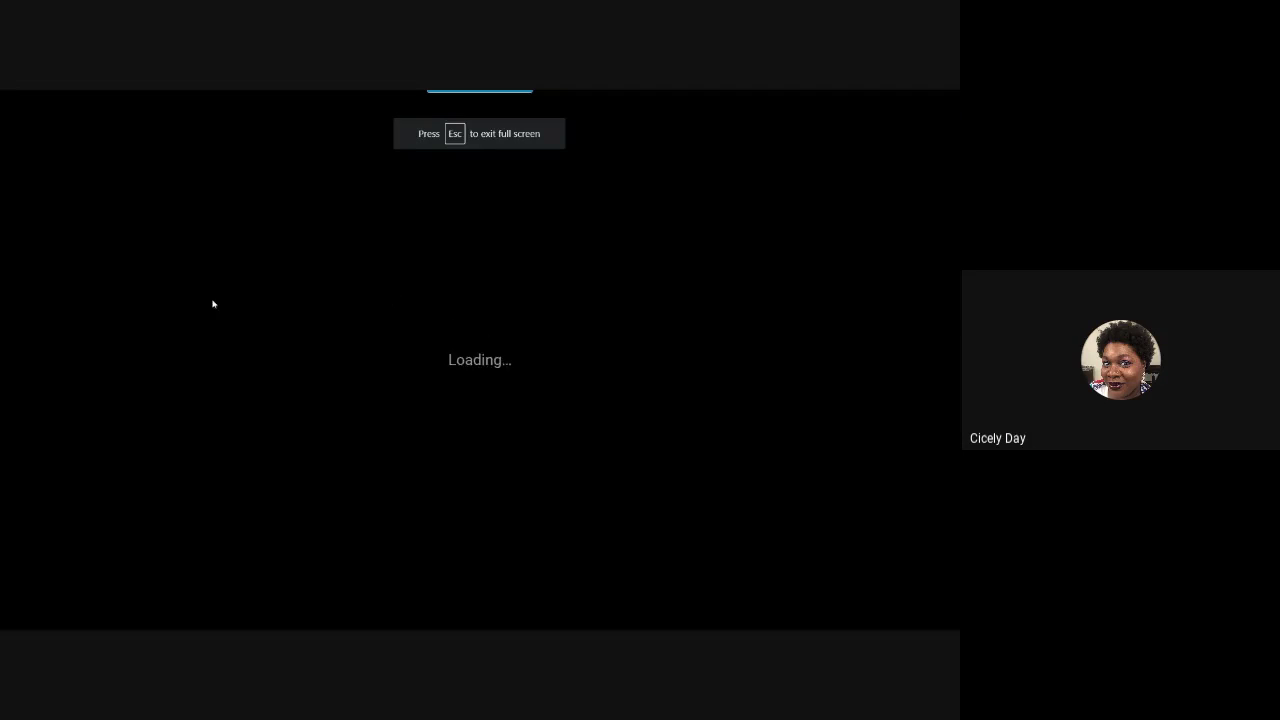
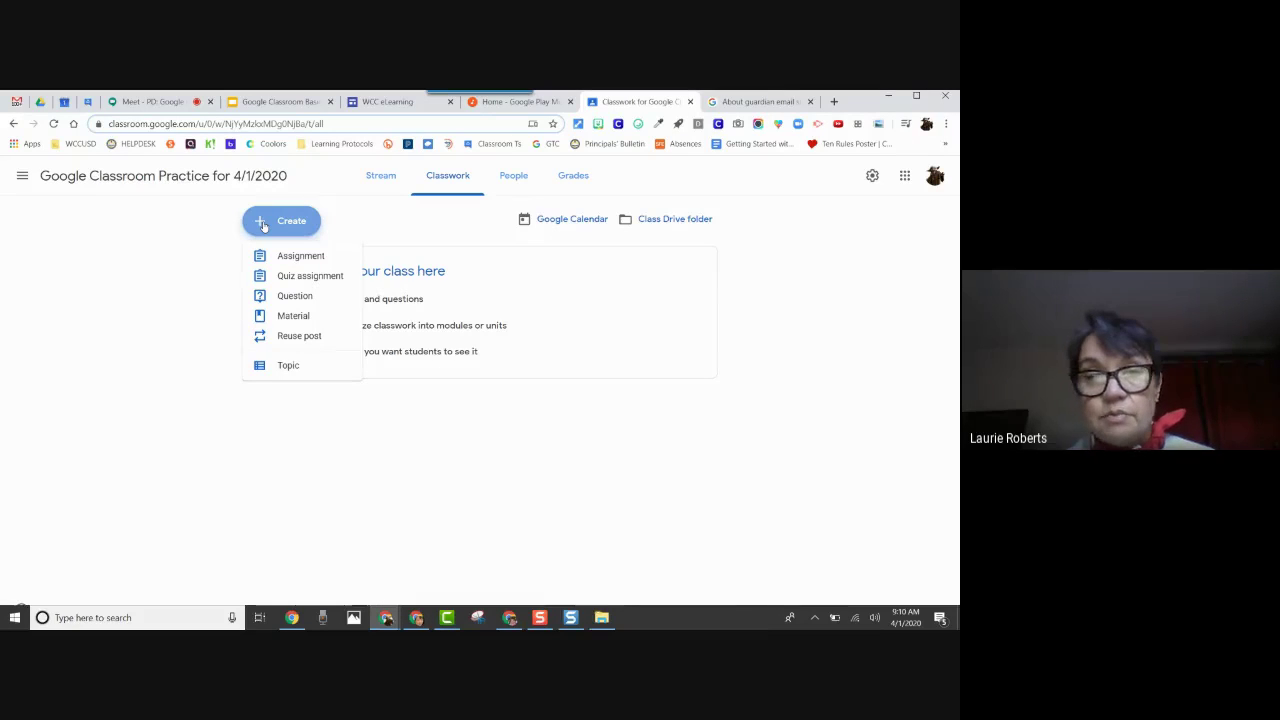
- Create a question reading "How are you doing today?" in the practice class's Classwork and make it multiple choice
left_click(289, 305)
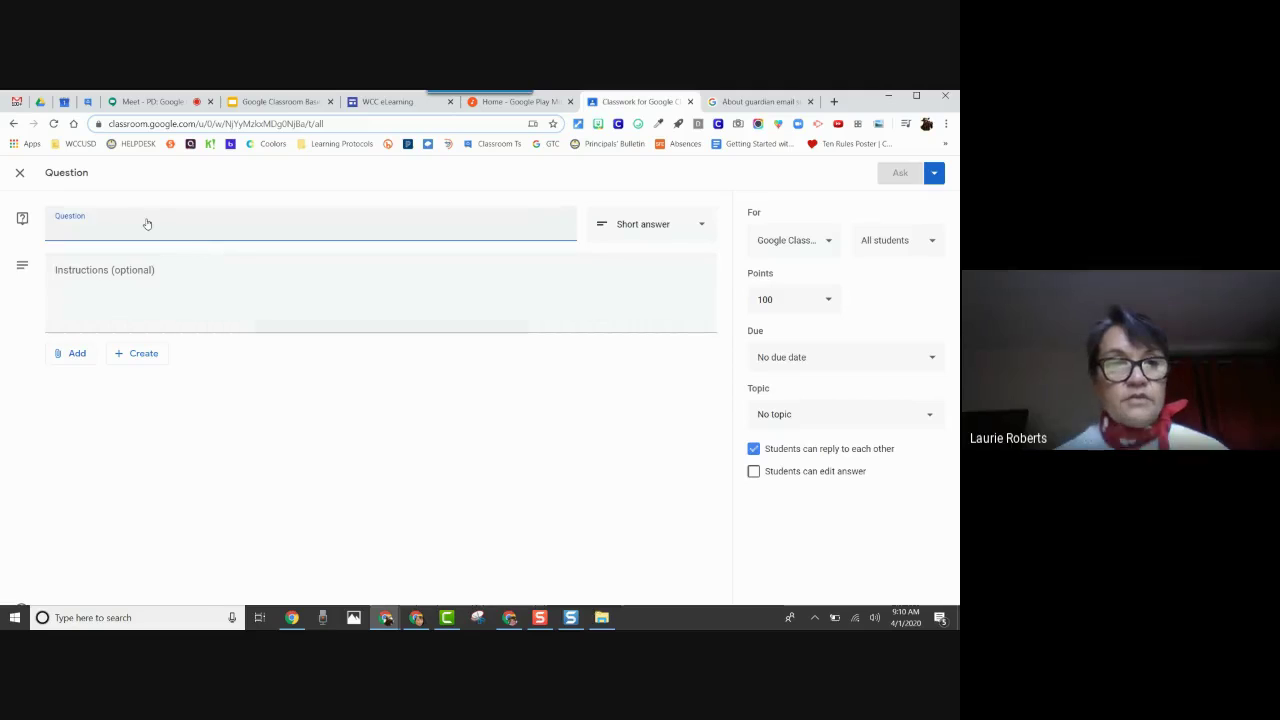
type("How")
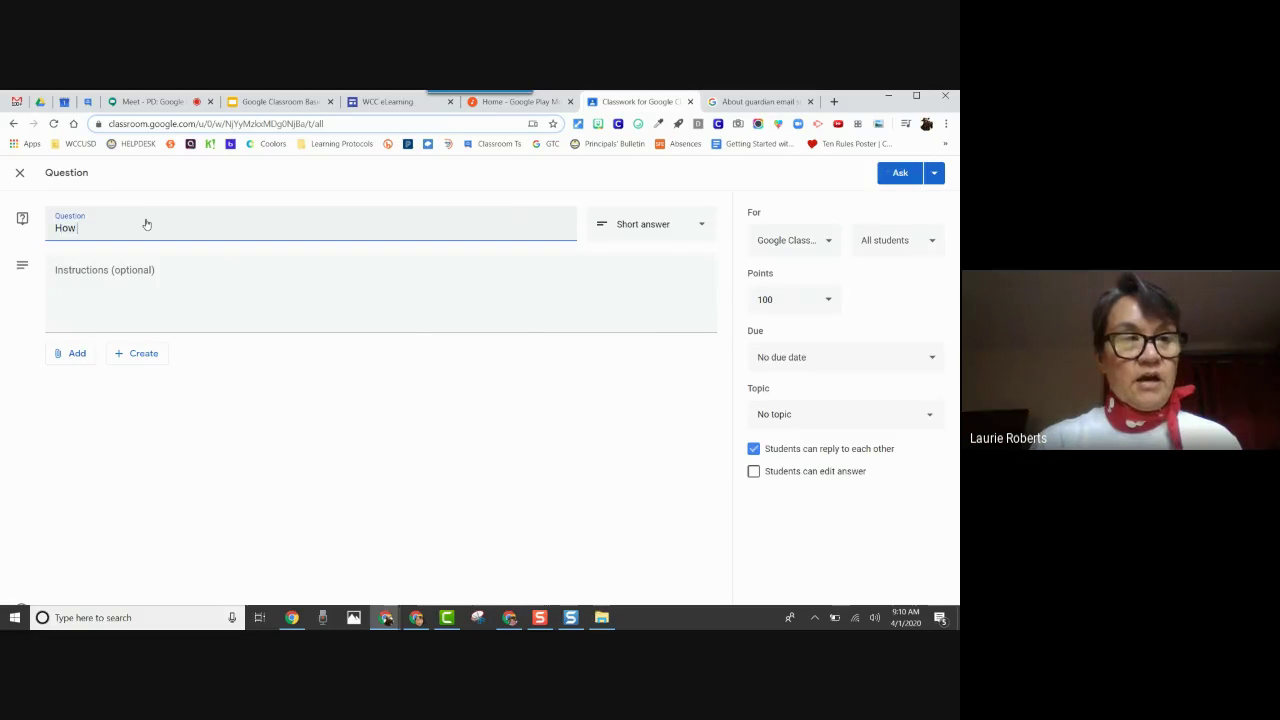
type(" are you doing t")
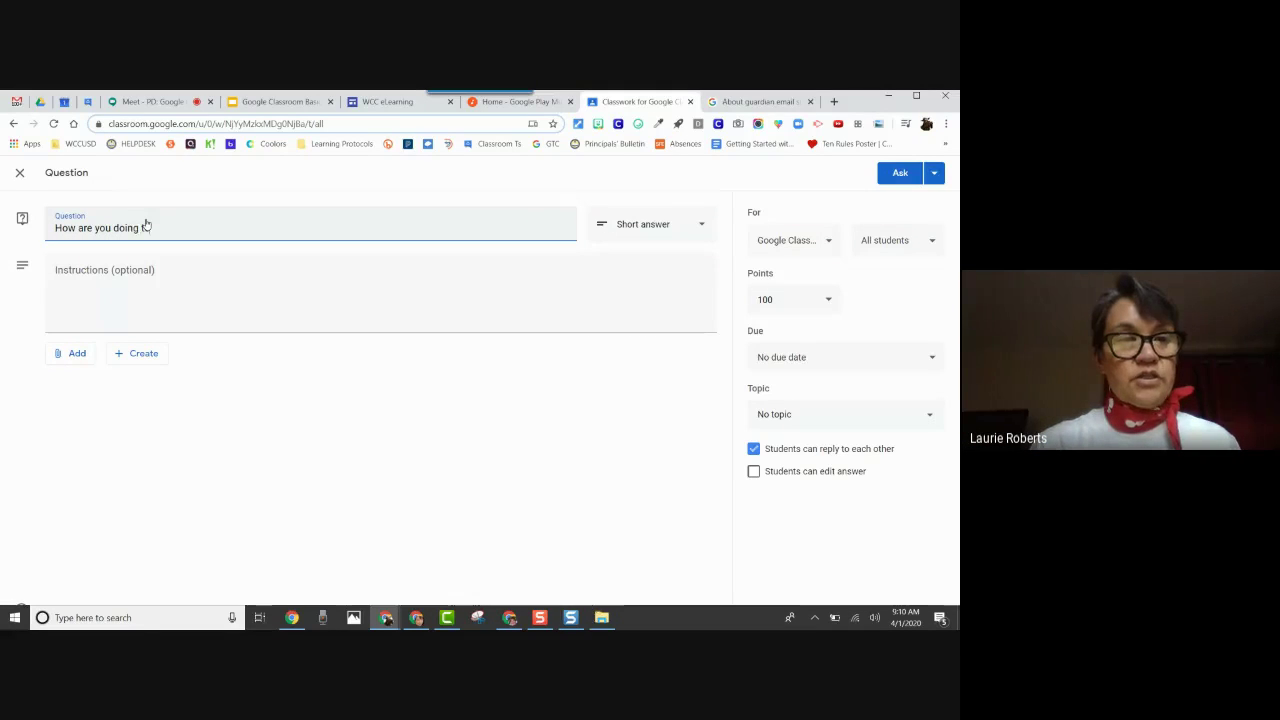
type("oday?")
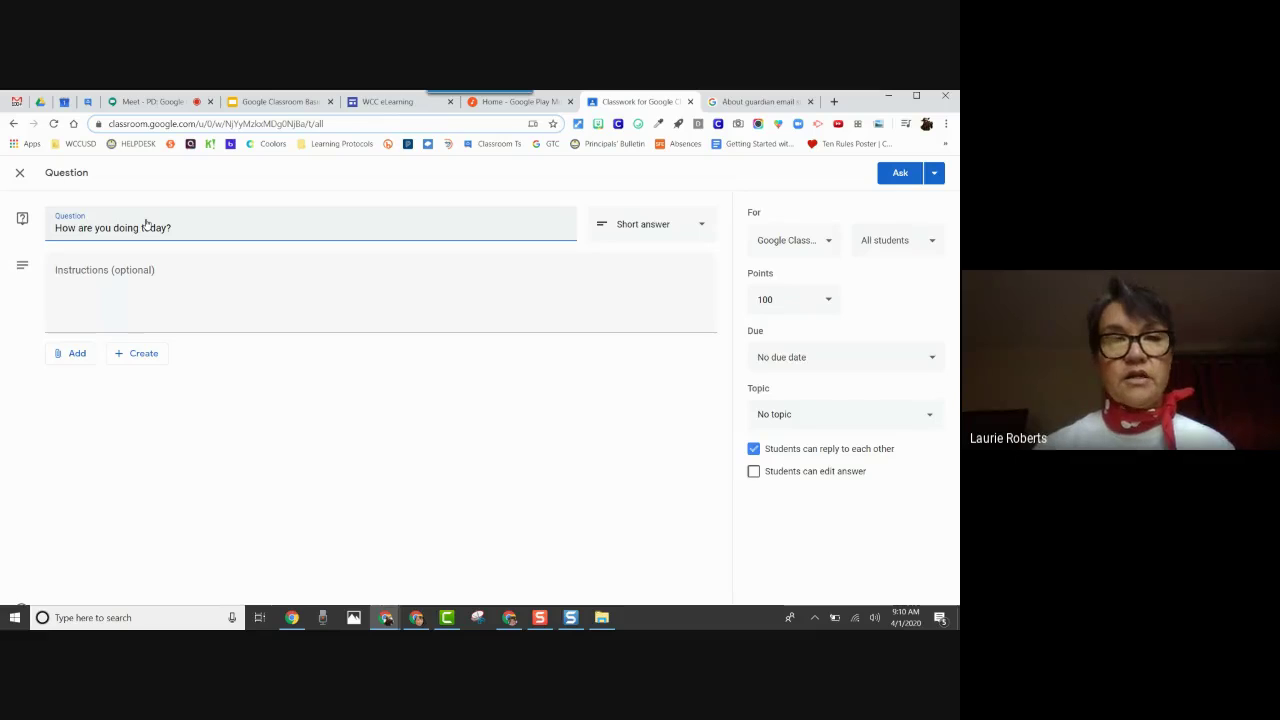
left_click(699, 228)
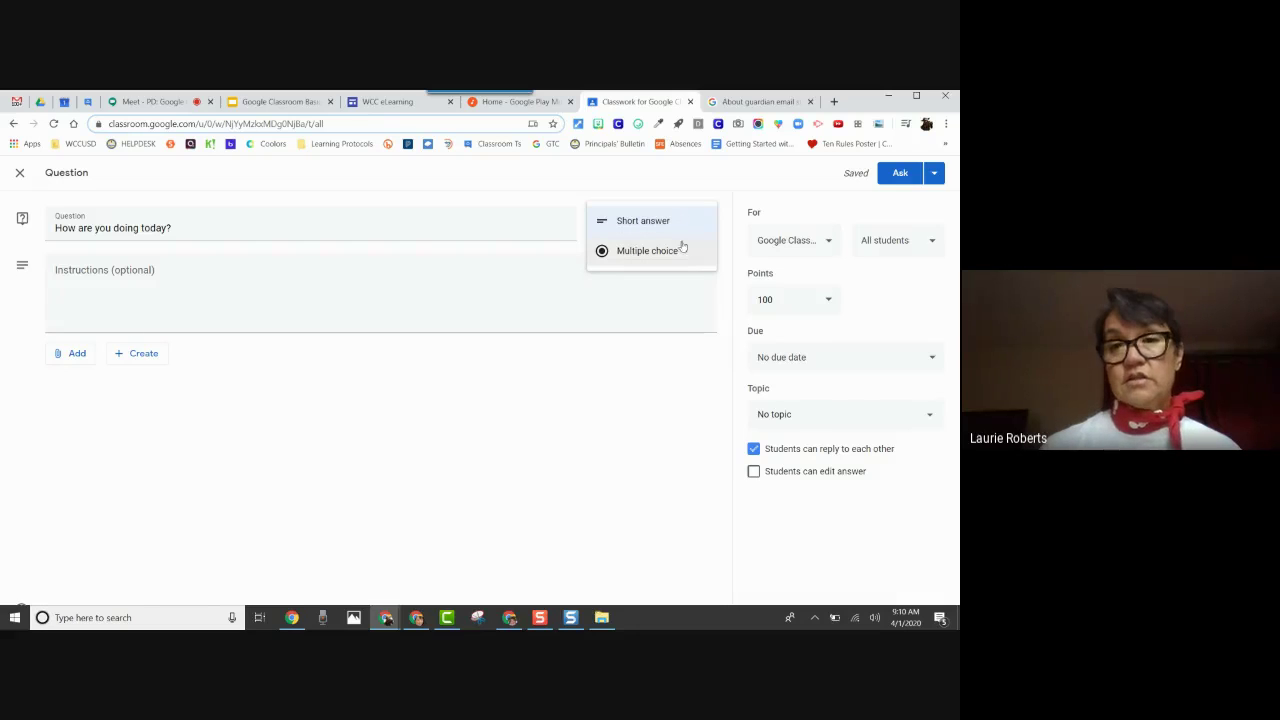
left_click(683, 254)
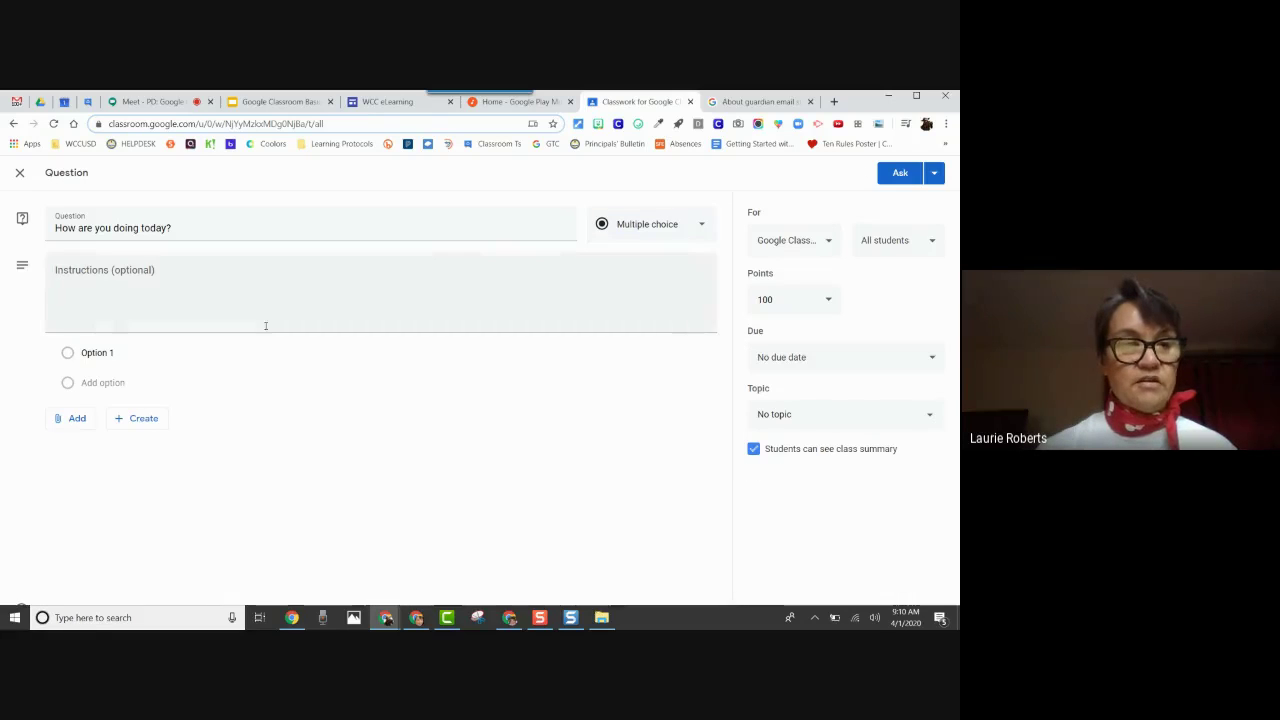
- Enter "I'm great!" and "I'm good." as the first two answer options of the question
left_click(97, 352)
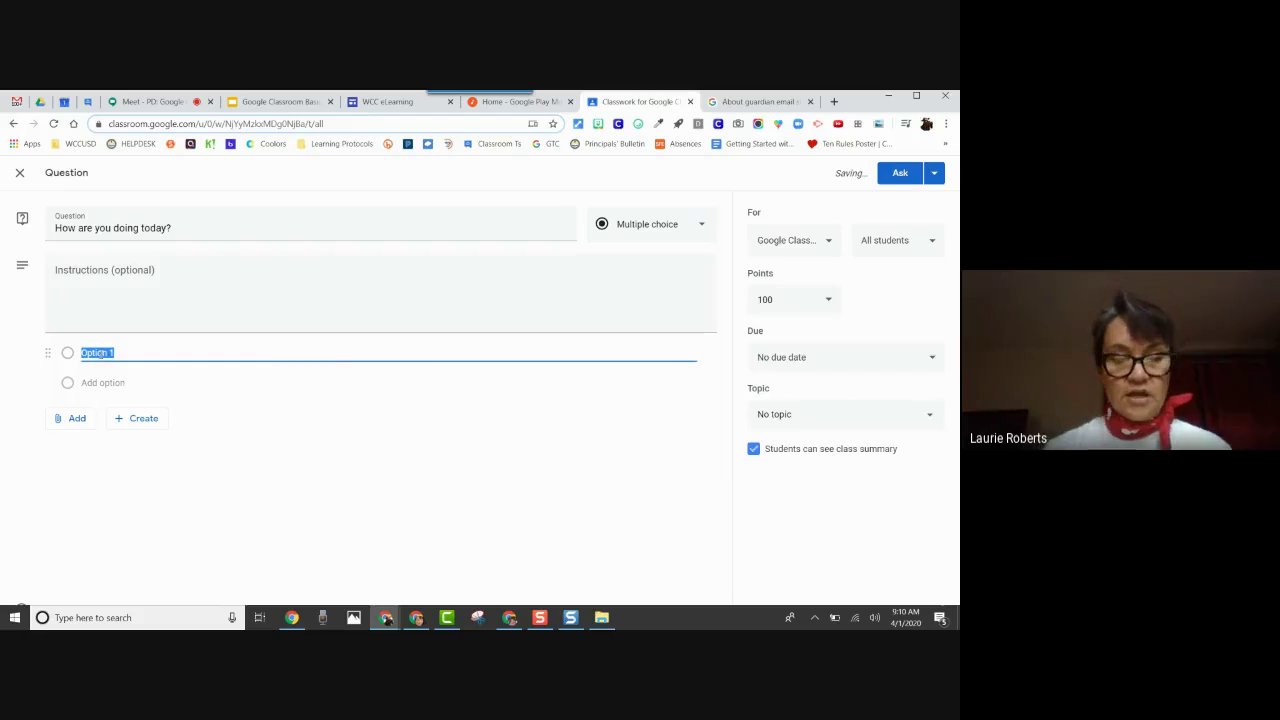
type("I'm g")
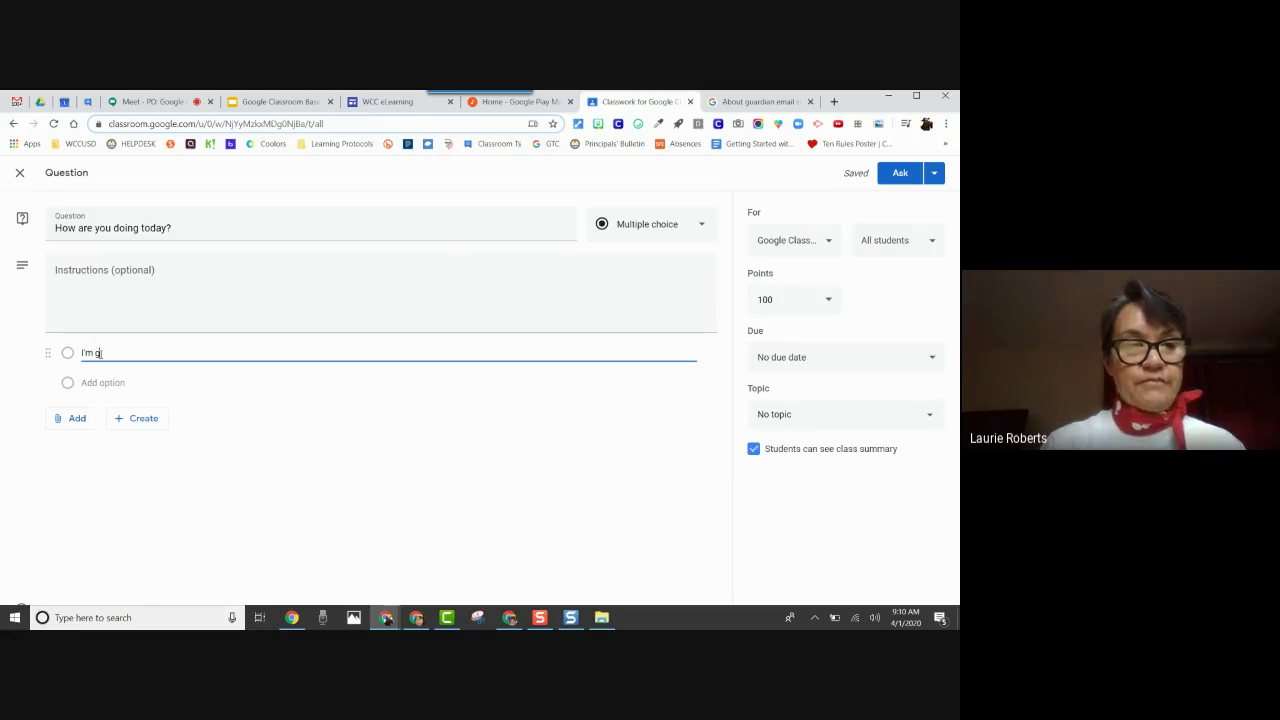
type("reat!")
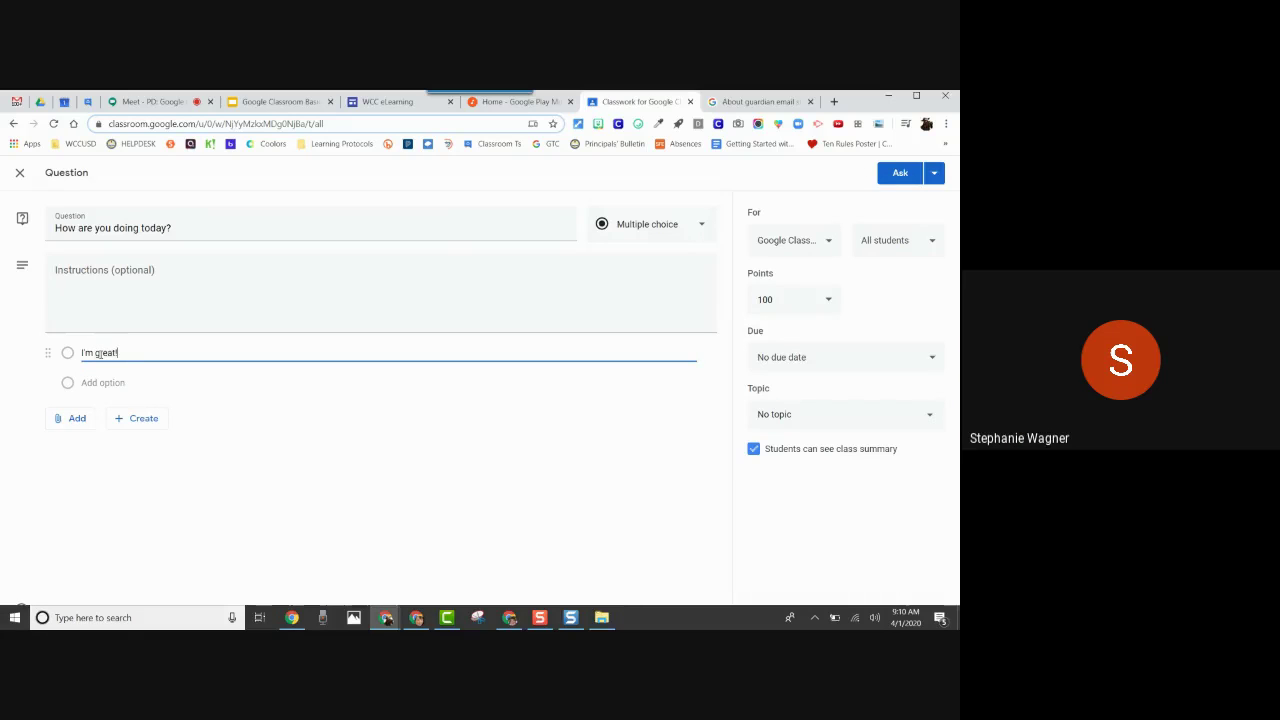
key("Return")
type("I'm good")
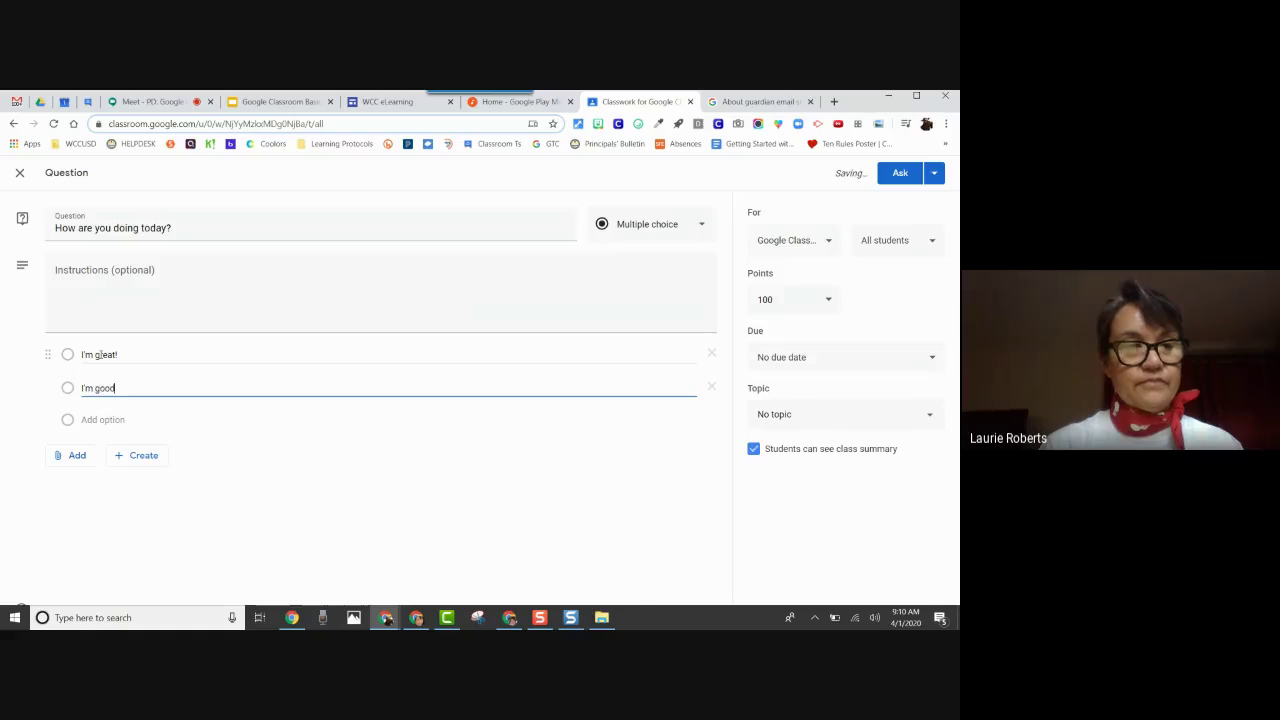
type(".")
- Add "I'm OK." and "I'm struggling a little." as the third and fourth answer options
key("Return")
type("I")
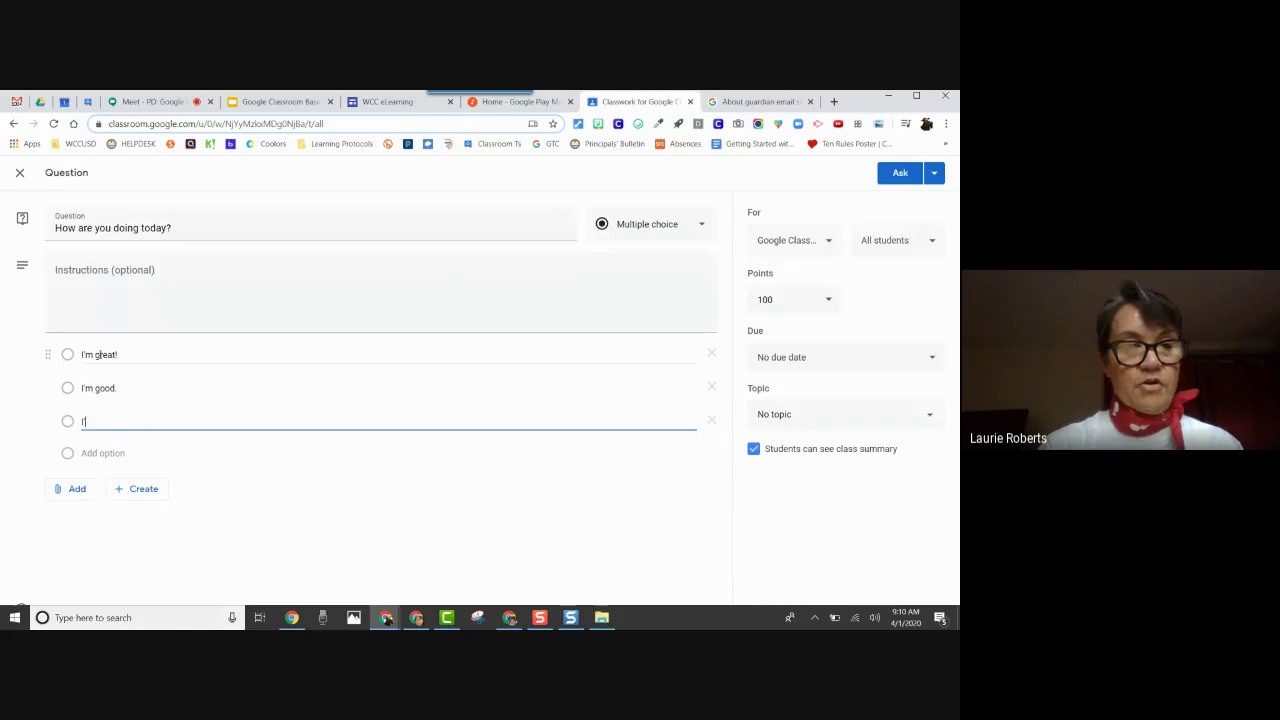
type("'m OK")
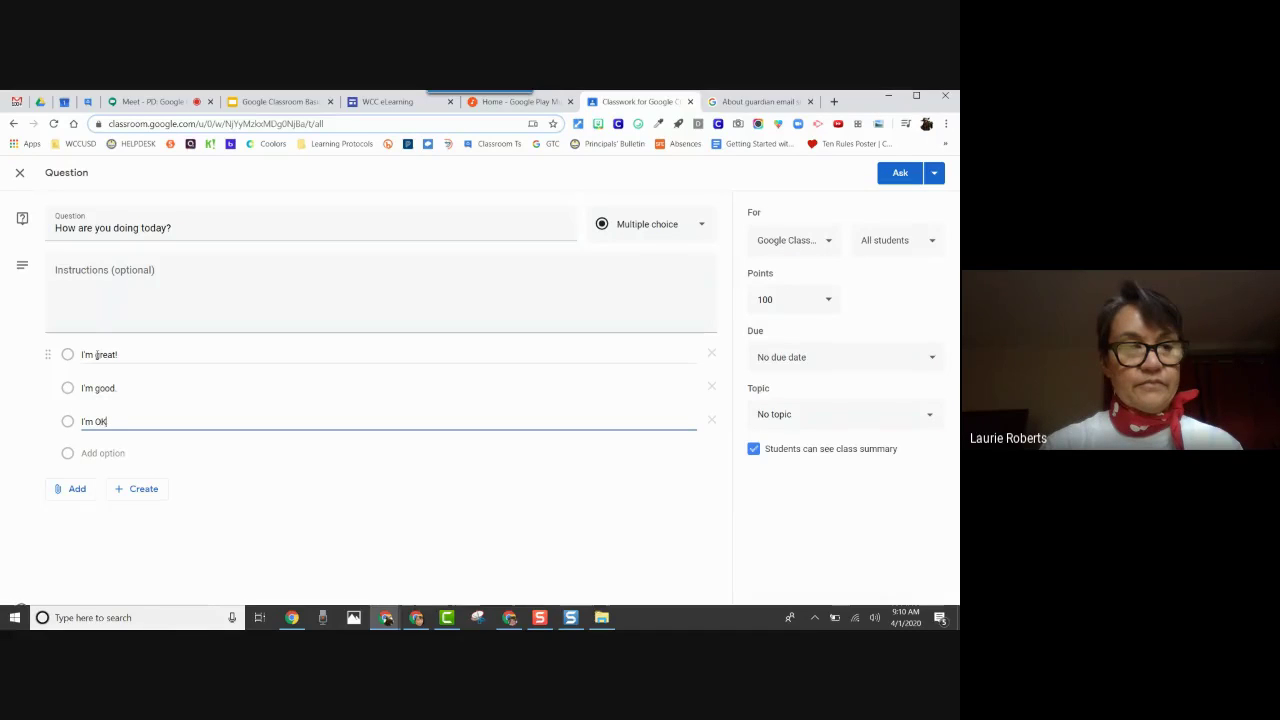
type(".")
key("Return")
type("I'm s")
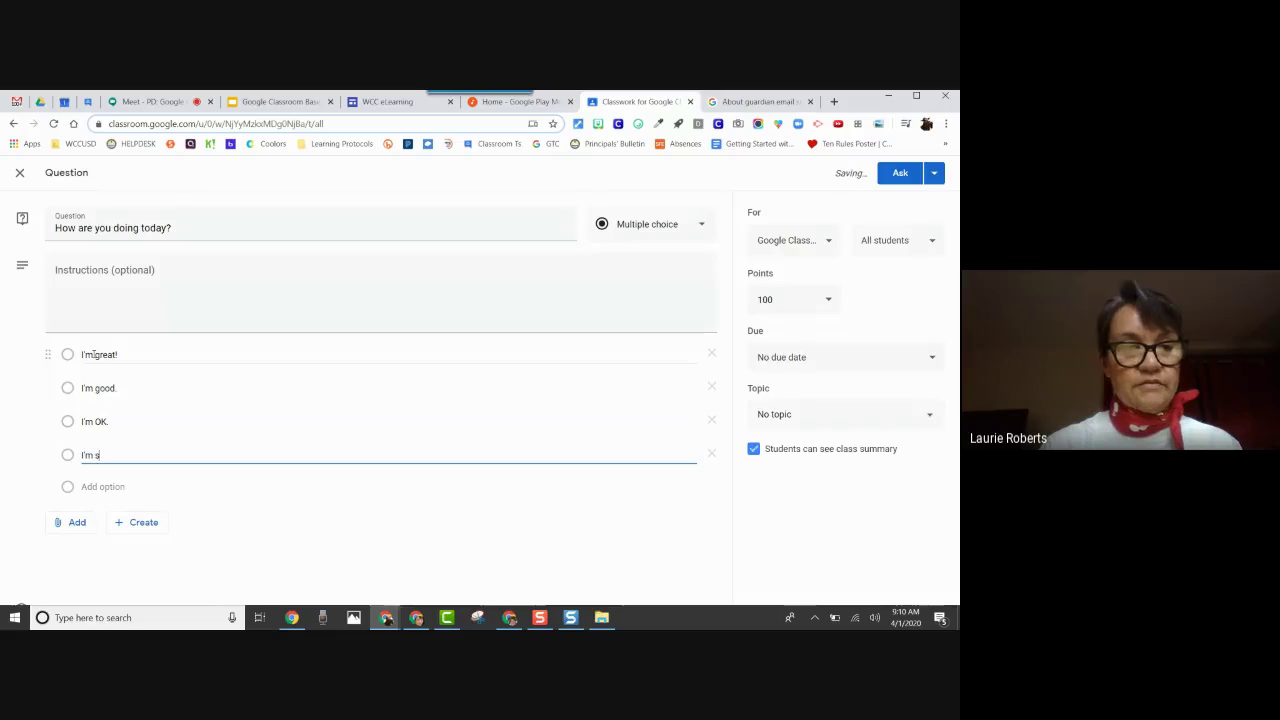
type("truggling a")
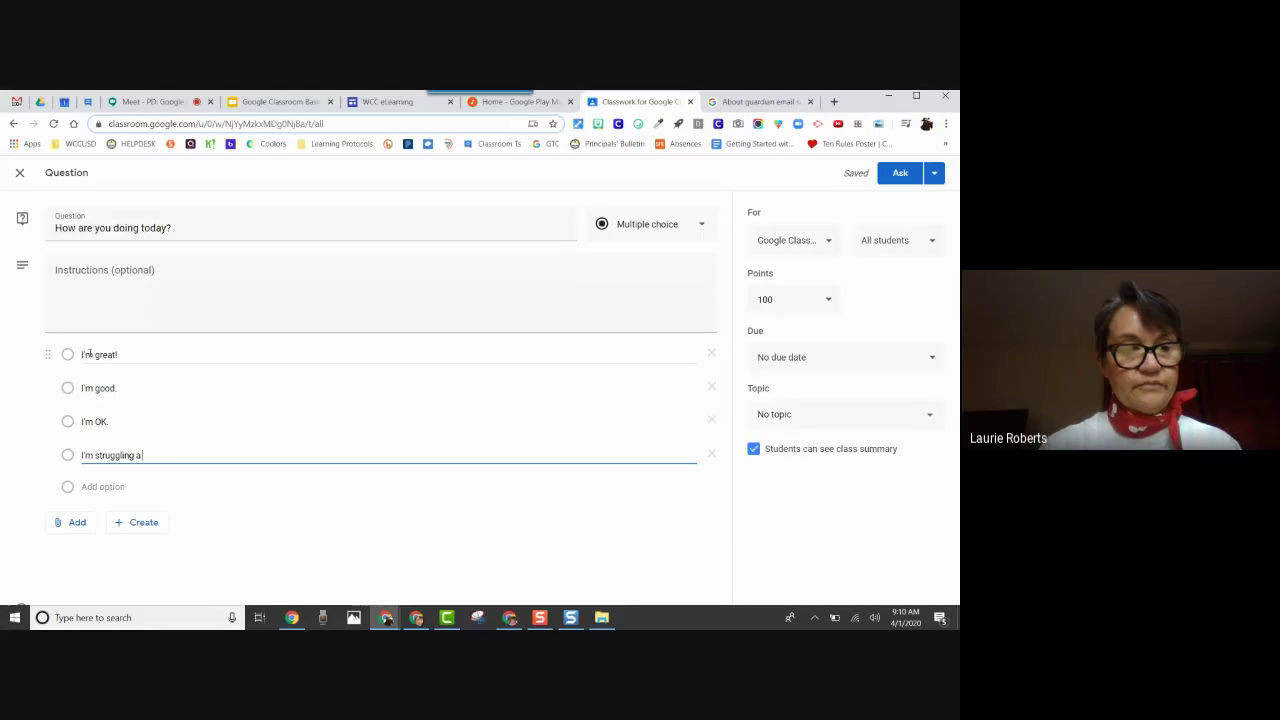
type(" little")
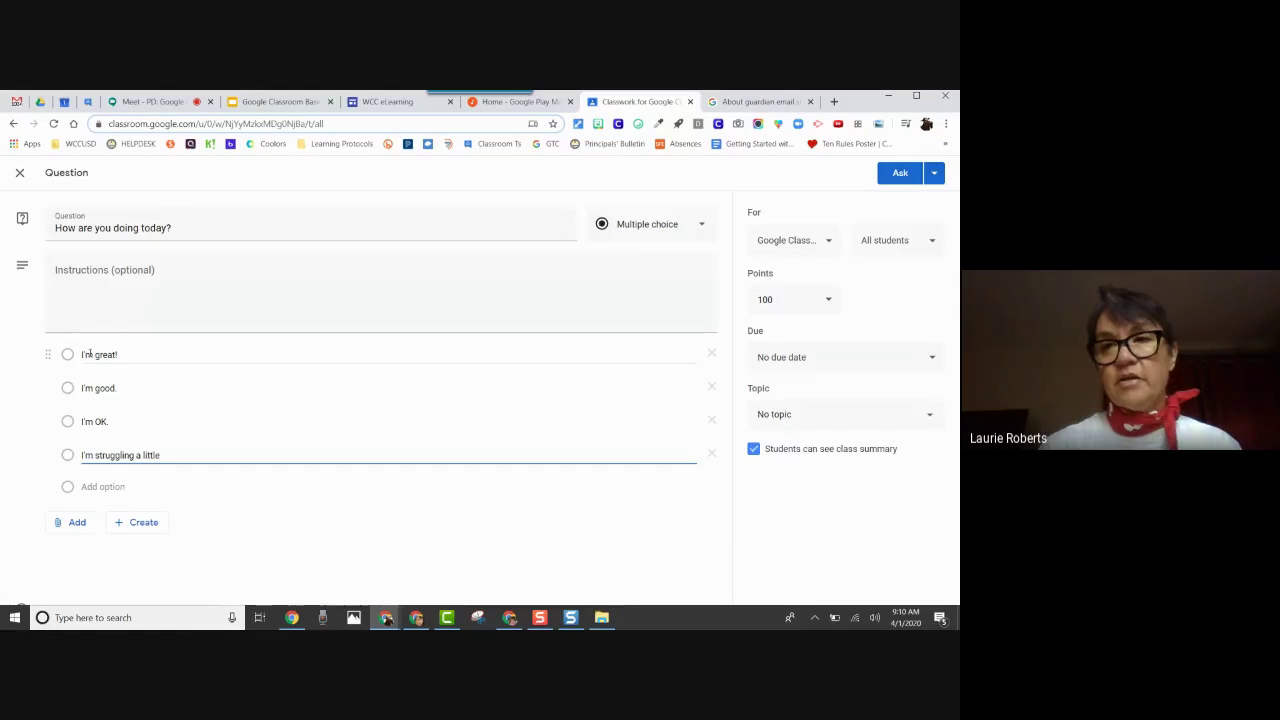
type(".")
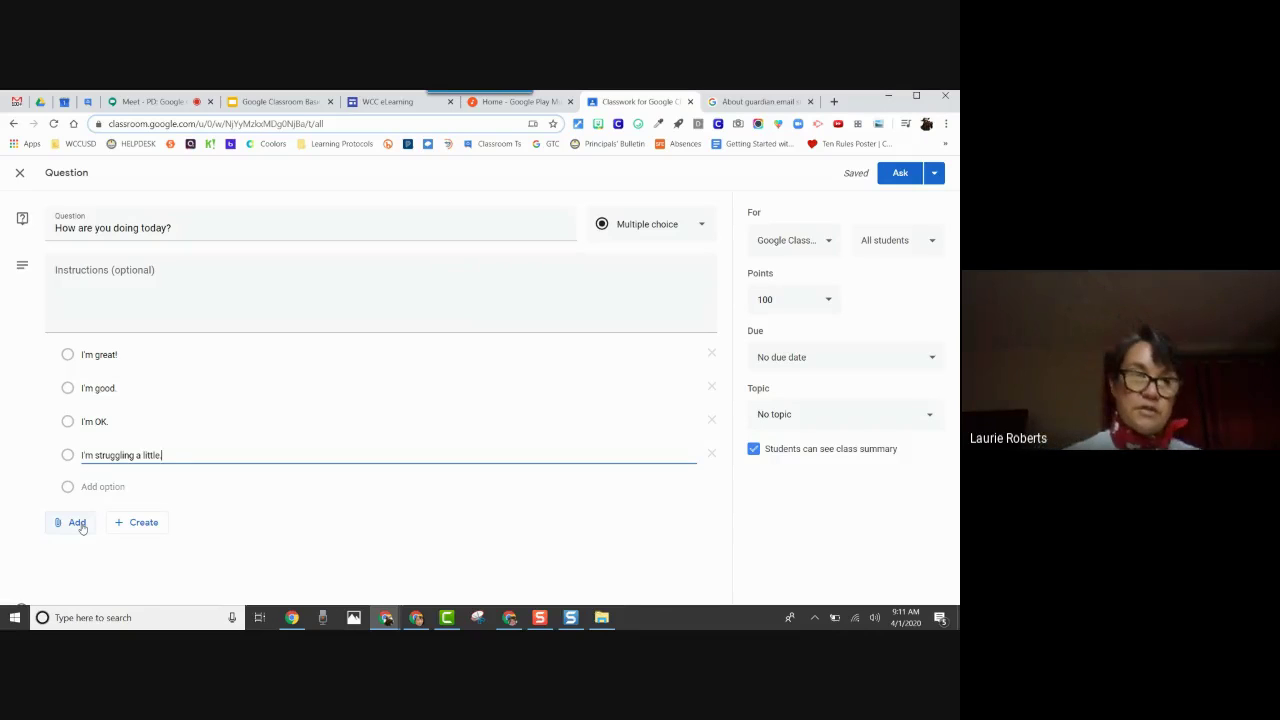
type(".")
key("BackSpace")
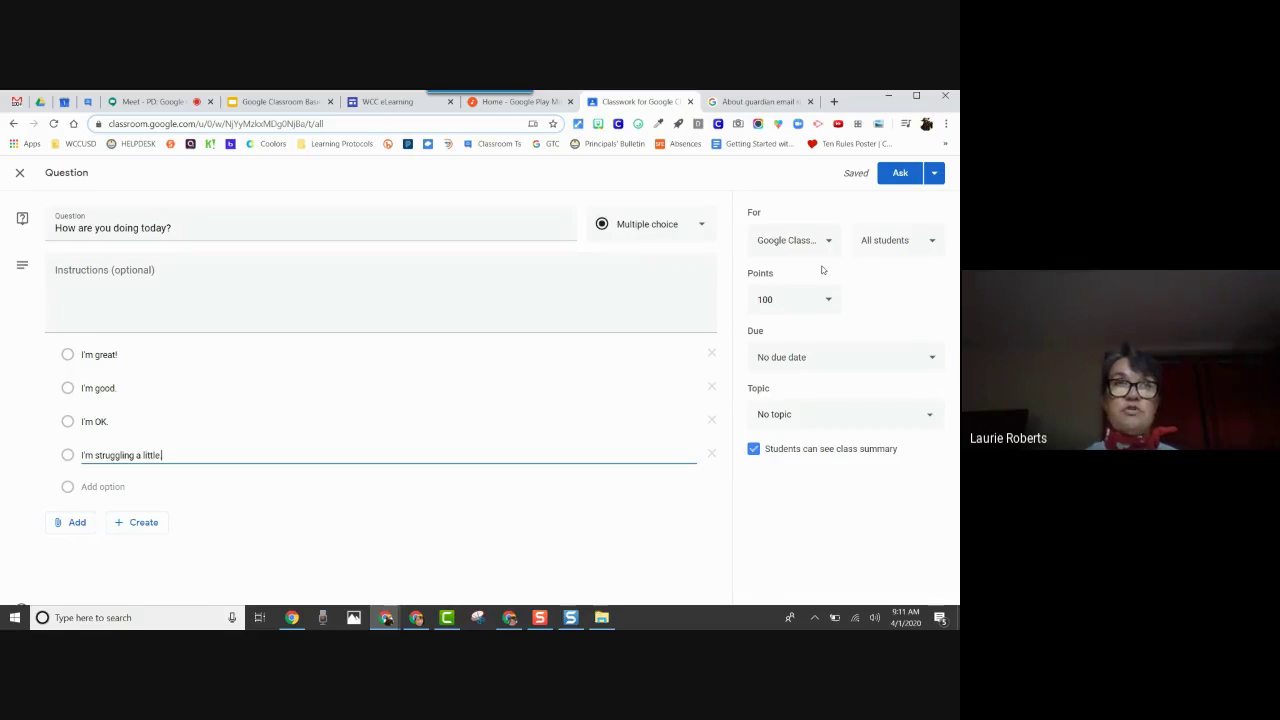
type(".")
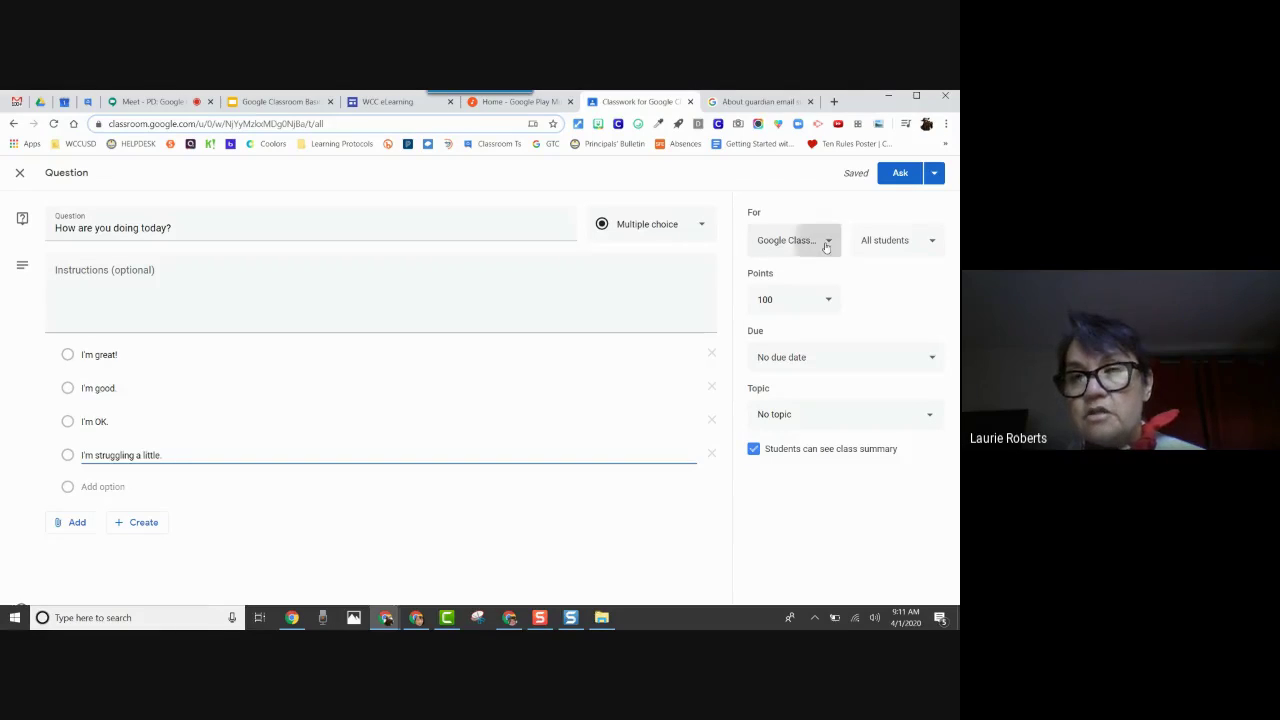
- Assign the question to the Today's Practice and Practice classes as well
left_click(826, 246)
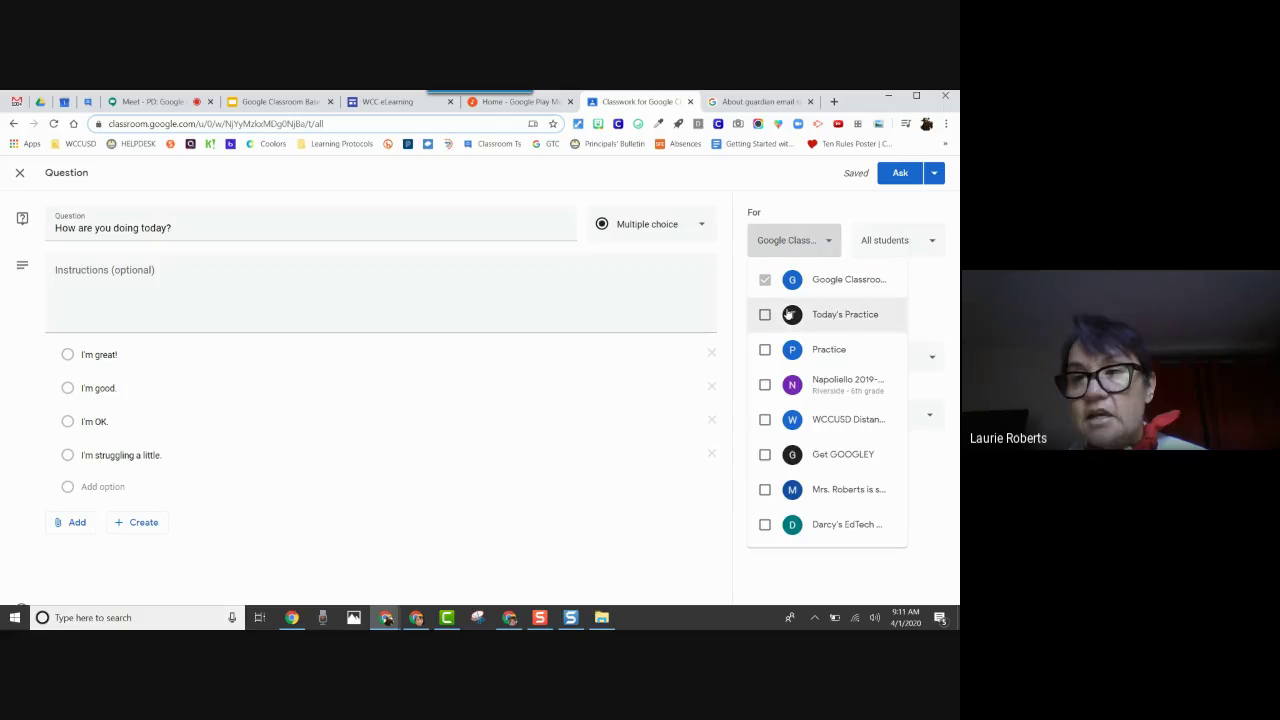
left_click(766, 316)
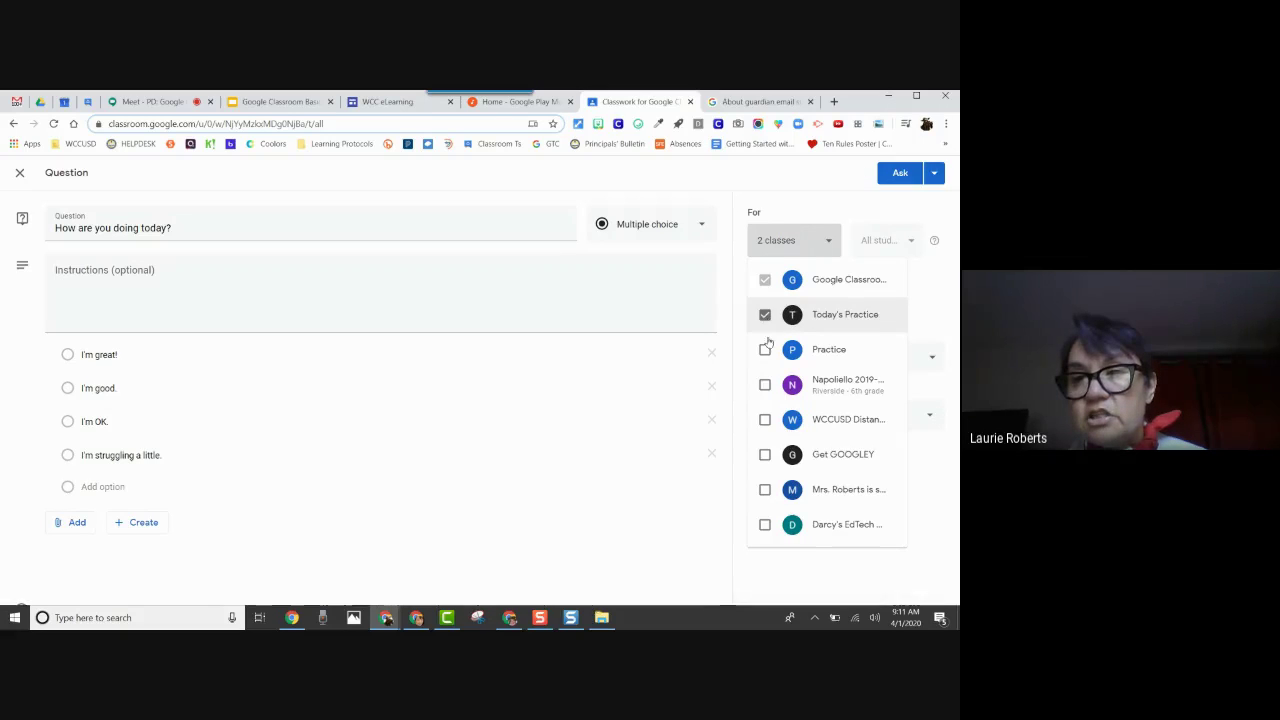
left_click(766, 350)
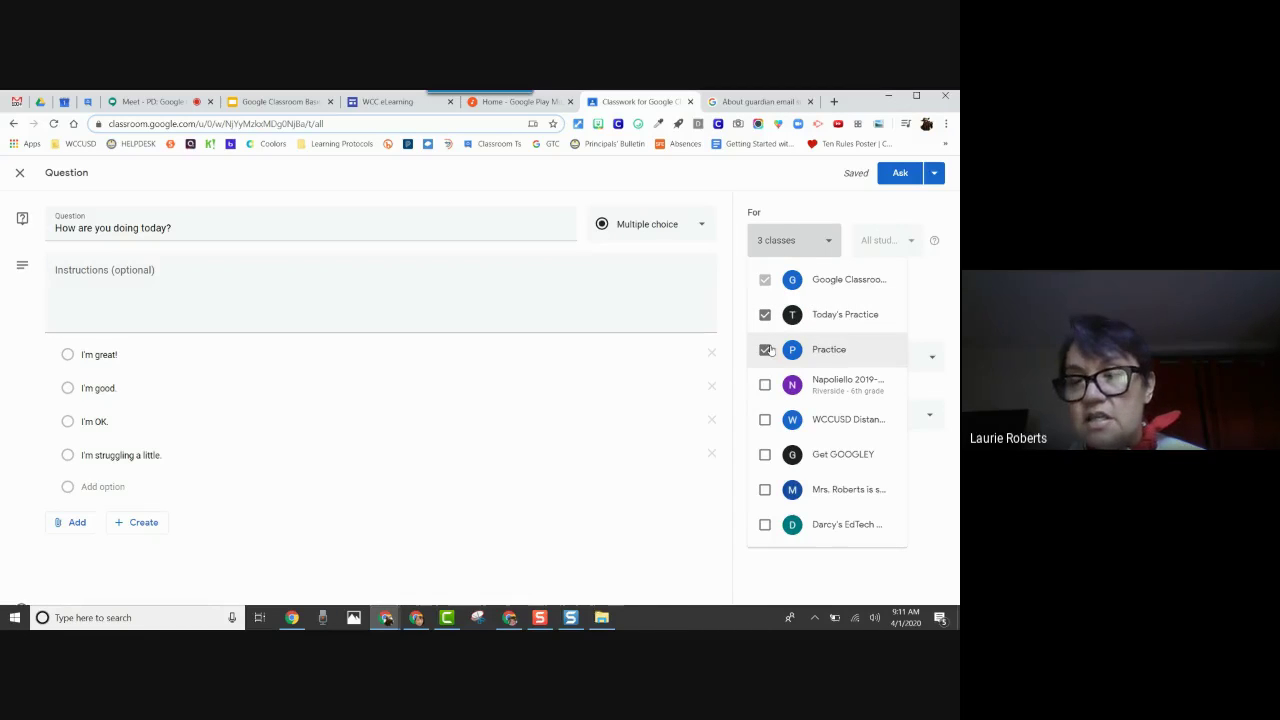
left_click(919, 281)
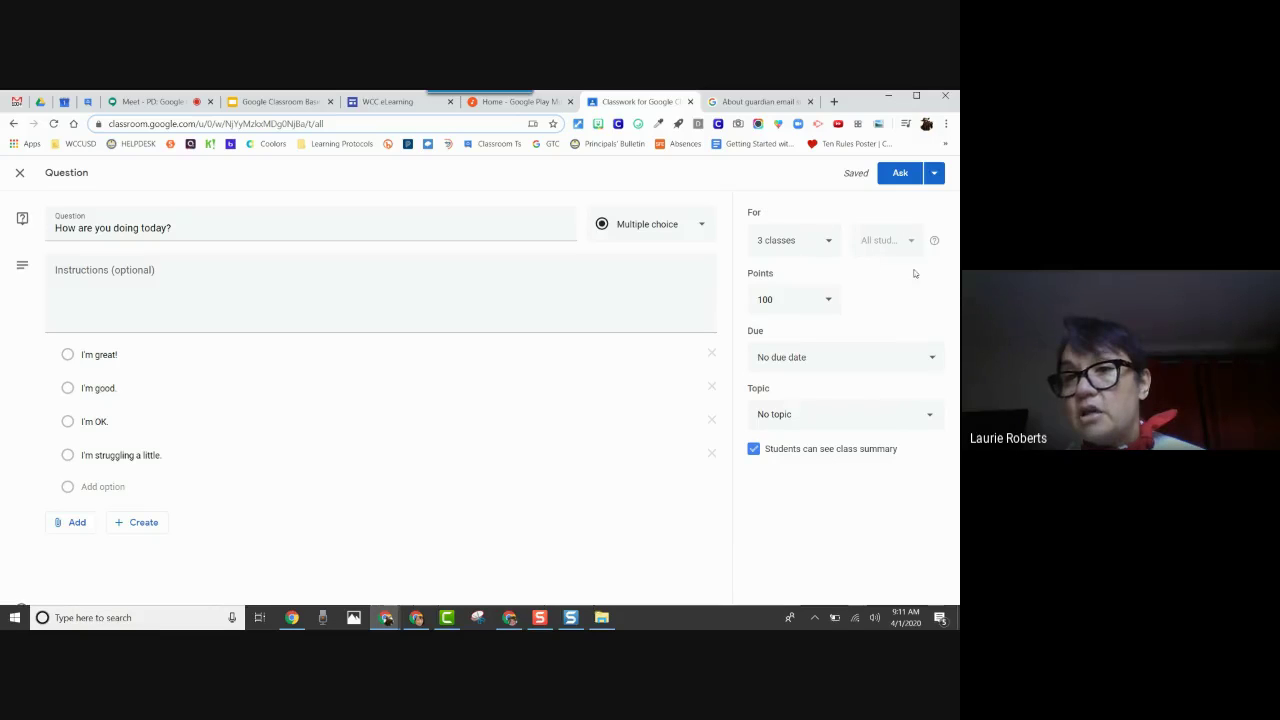
- Remove the Practice and Today's Practice classes from the question's assigned classes
left_click(828, 242)
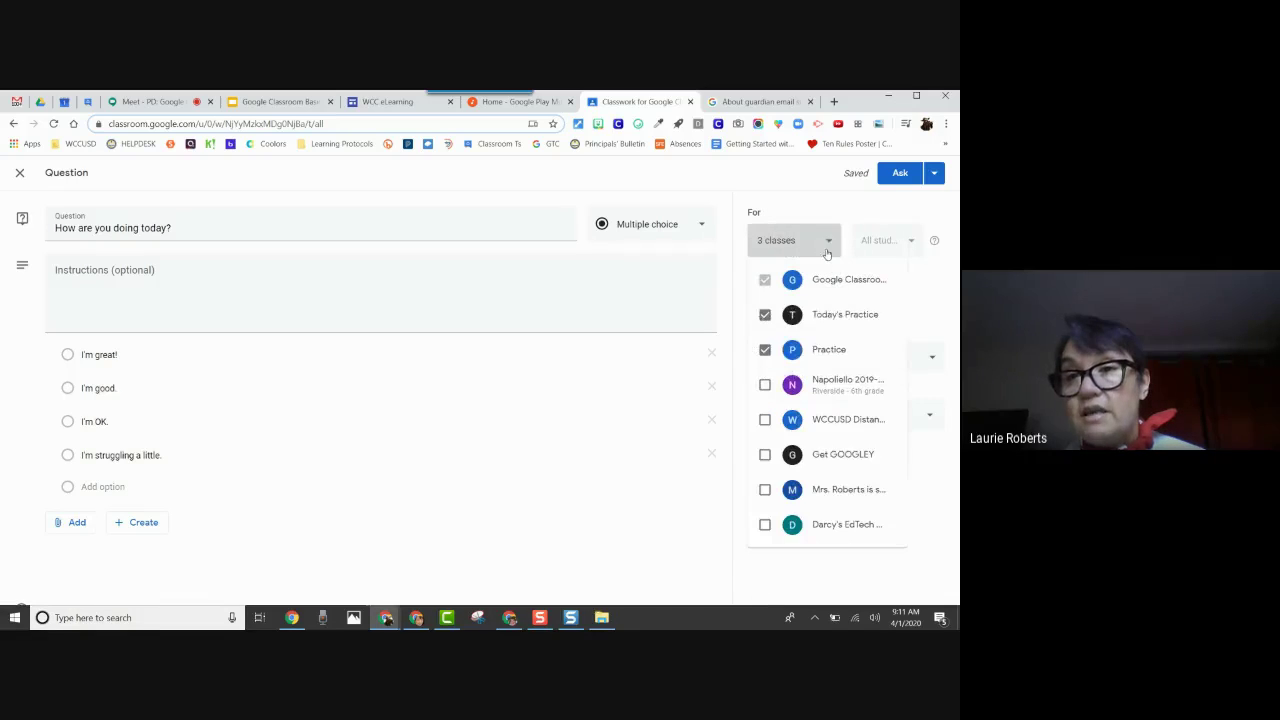
left_click(765, 350)
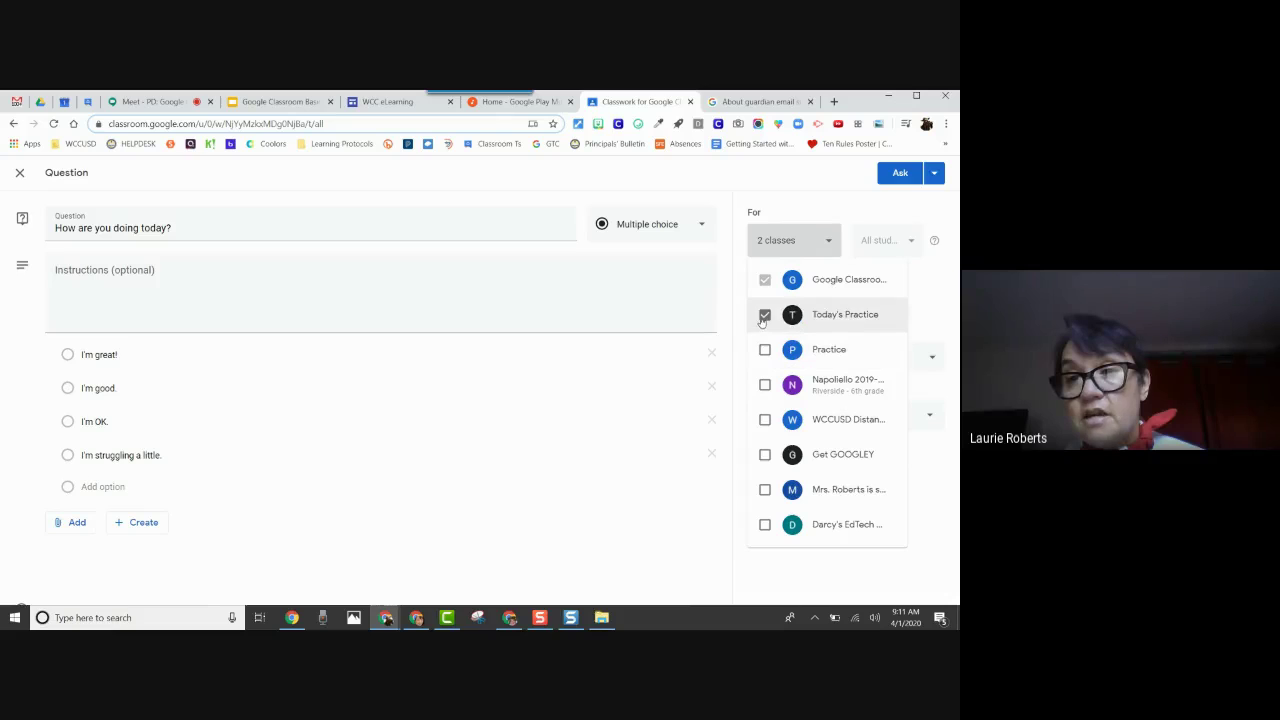
left_click(764, 316)
left_click(807, 217)
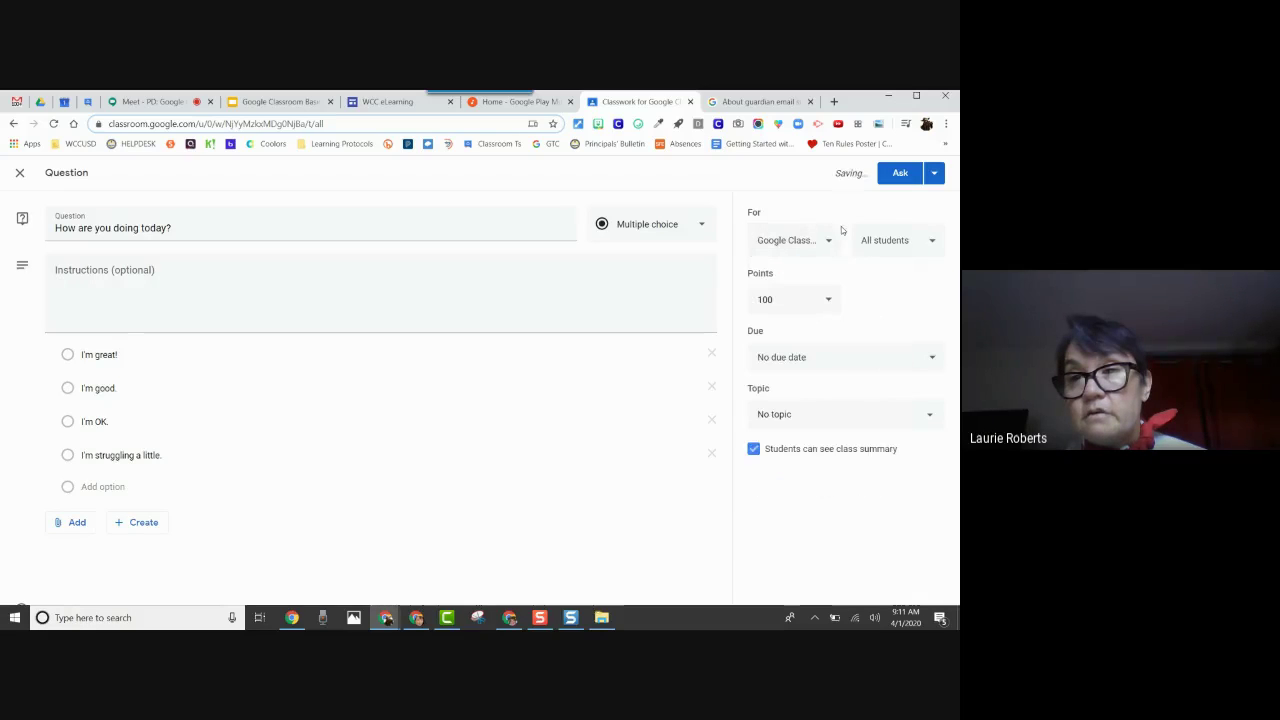
- Check which students the question can be assigned to, and set its points to Ungraded
left_click(913, 239)
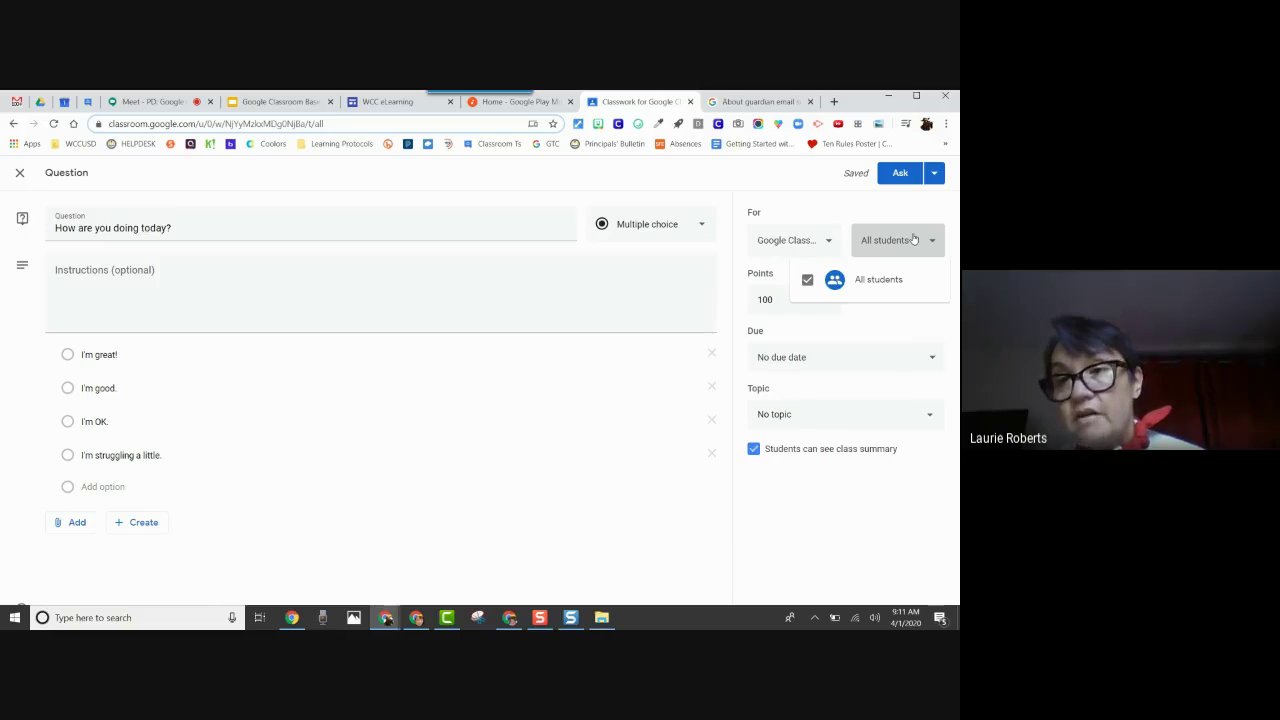
left_click(797, 332)
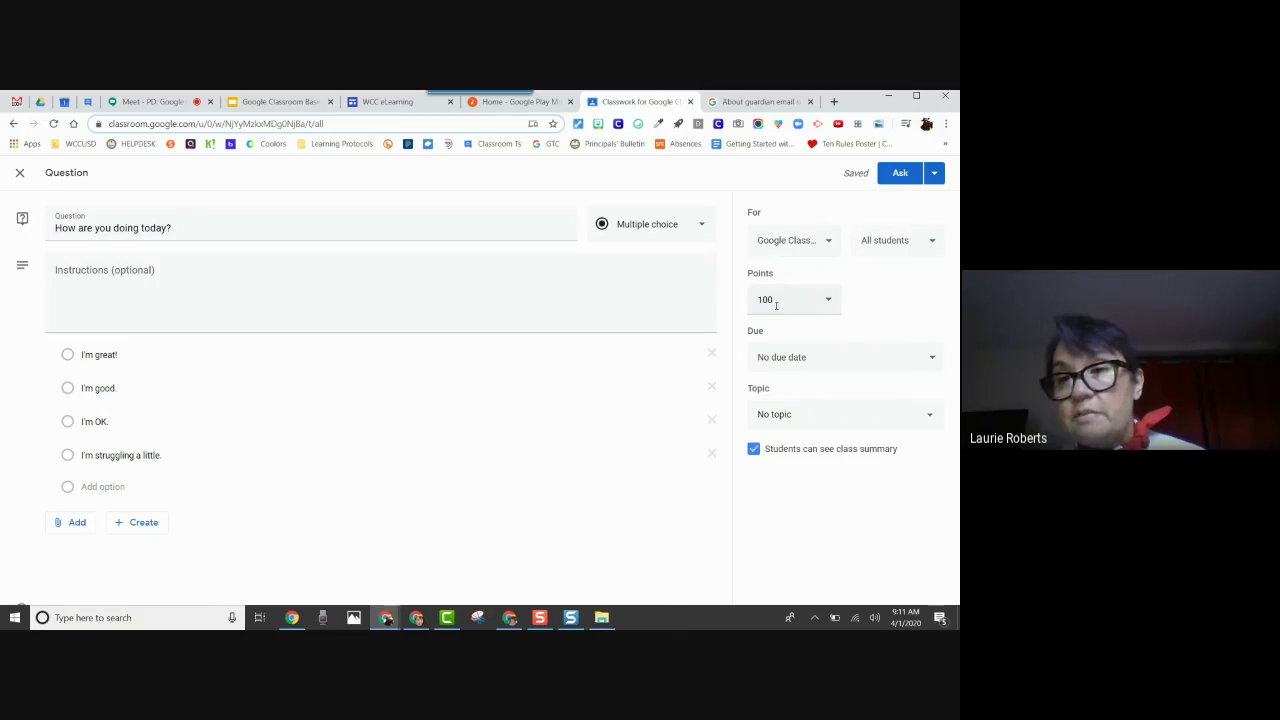
left_click(776, 304)
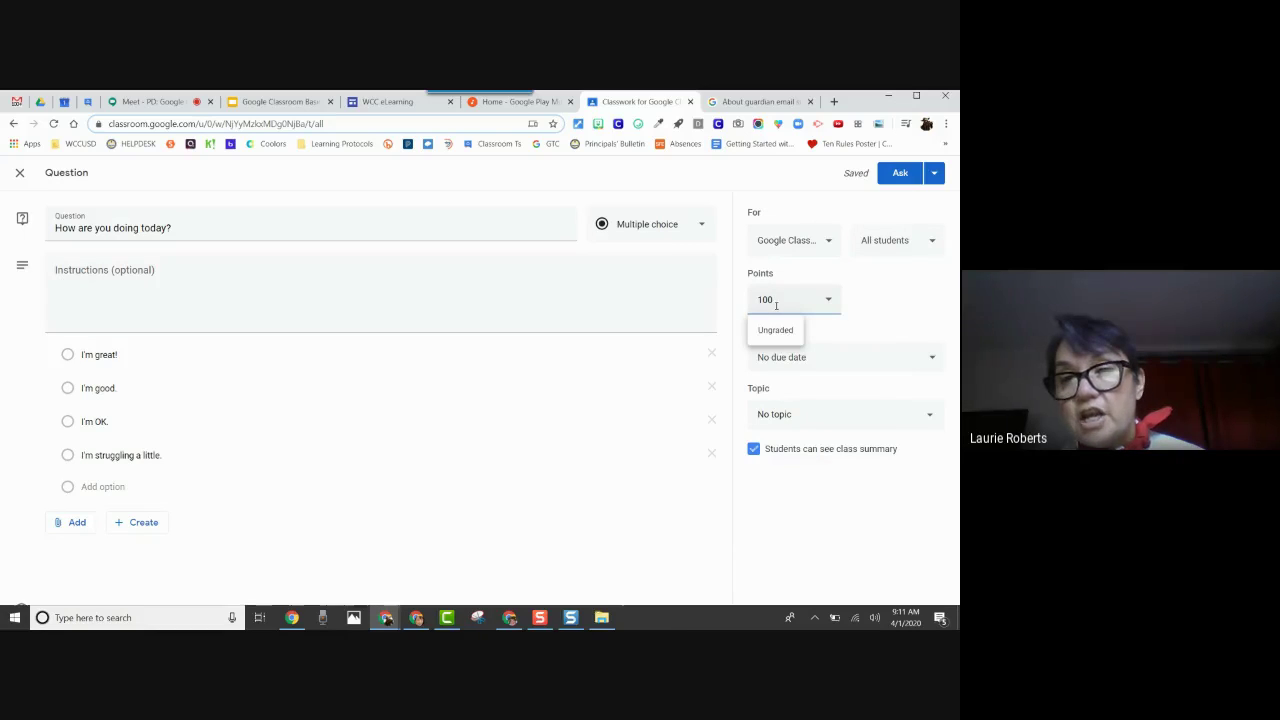
left_click(776, 330)
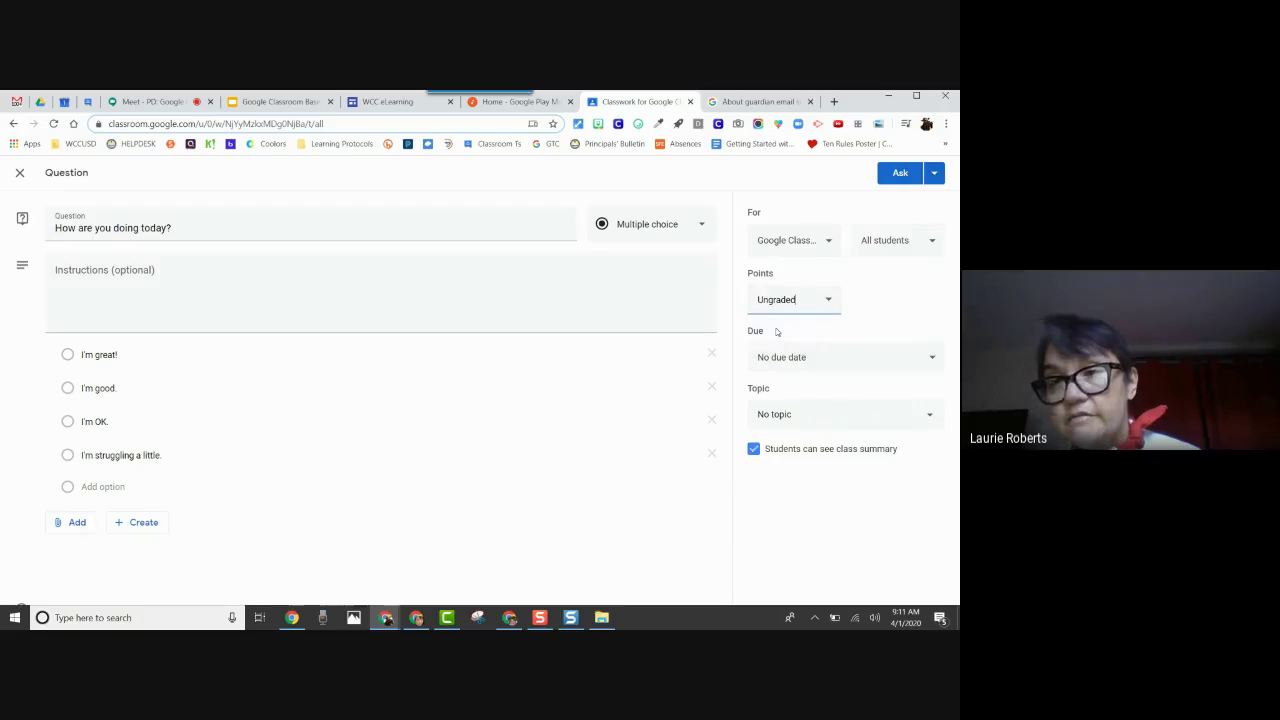
- Set the question's due date and time to Apr 1, 2020 at 11:59 PM
left_click(933, 357)
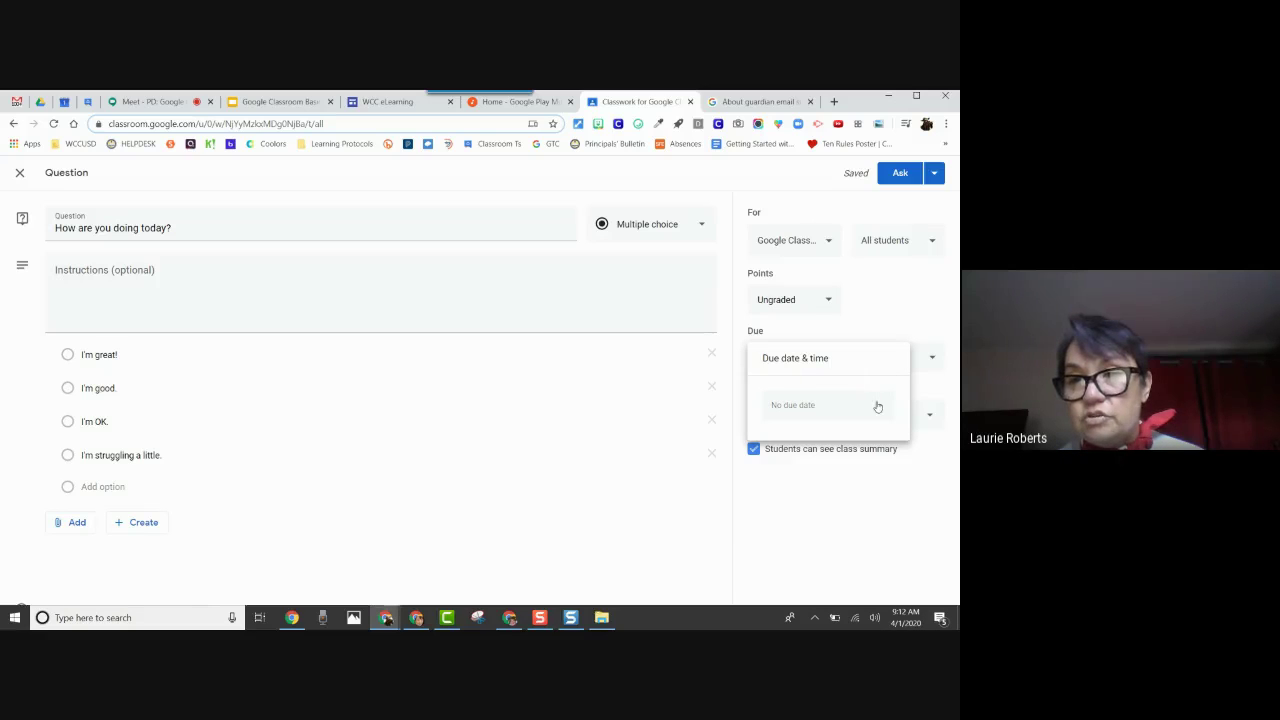
left_click(879, 406)
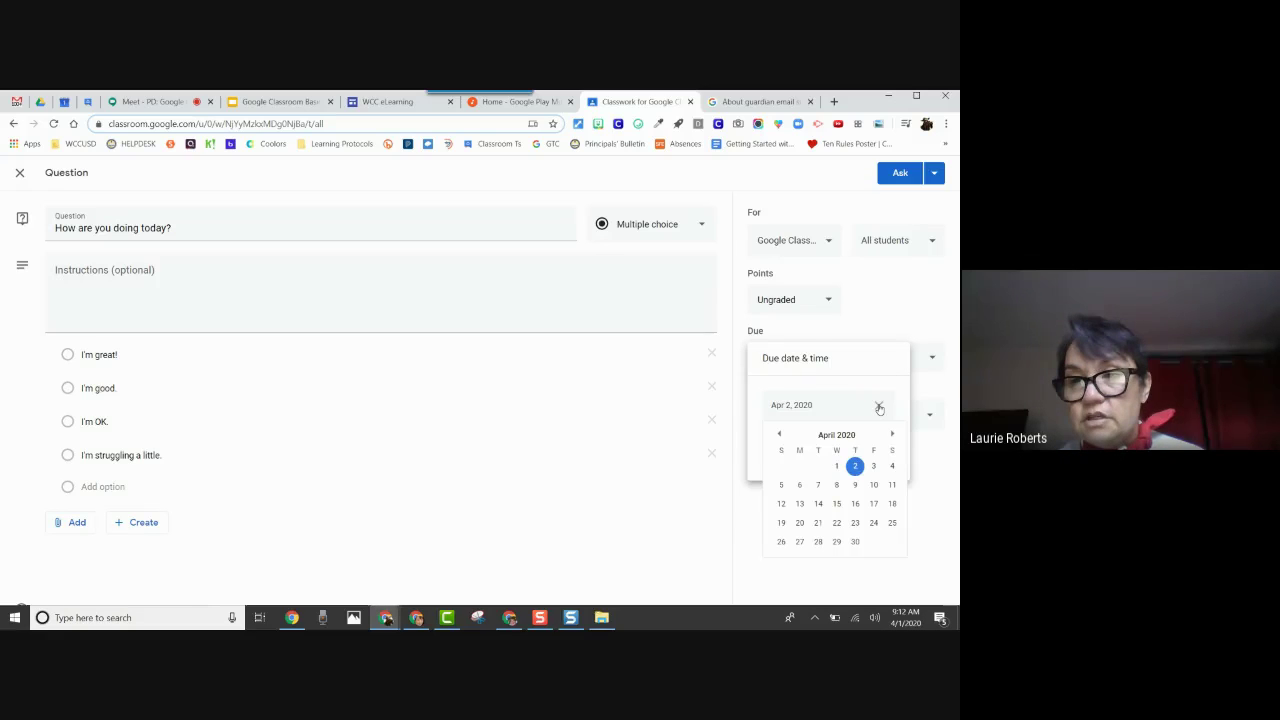
left_click(836, 469)
left_click(791, 445)
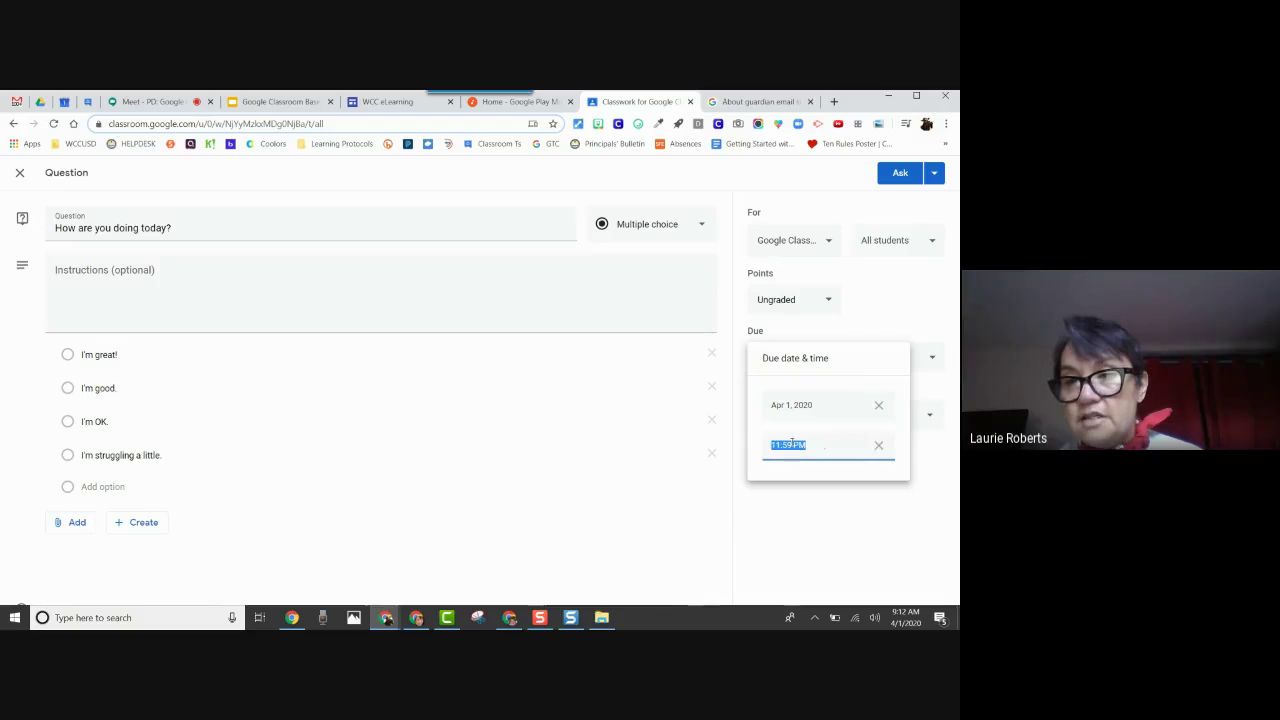
left_click(873, 306)
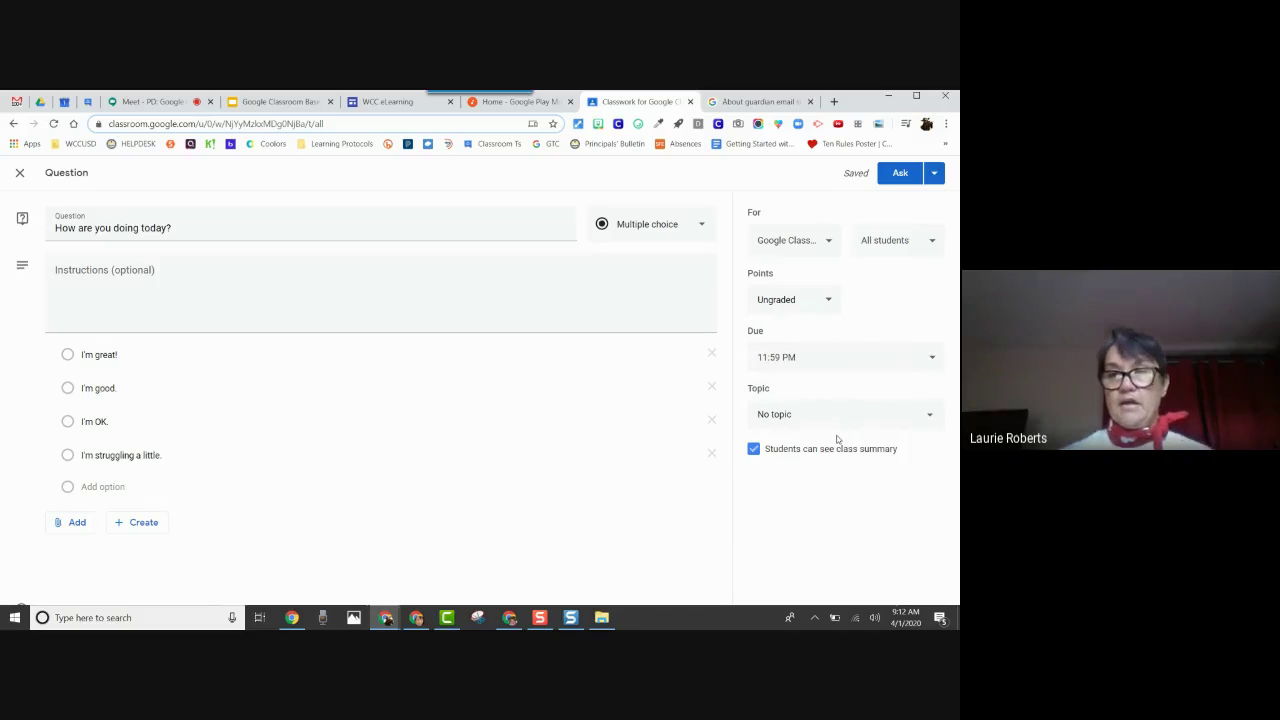
- Turn off the students' access to the class summary and ask the question right away
left_click(754, 450)
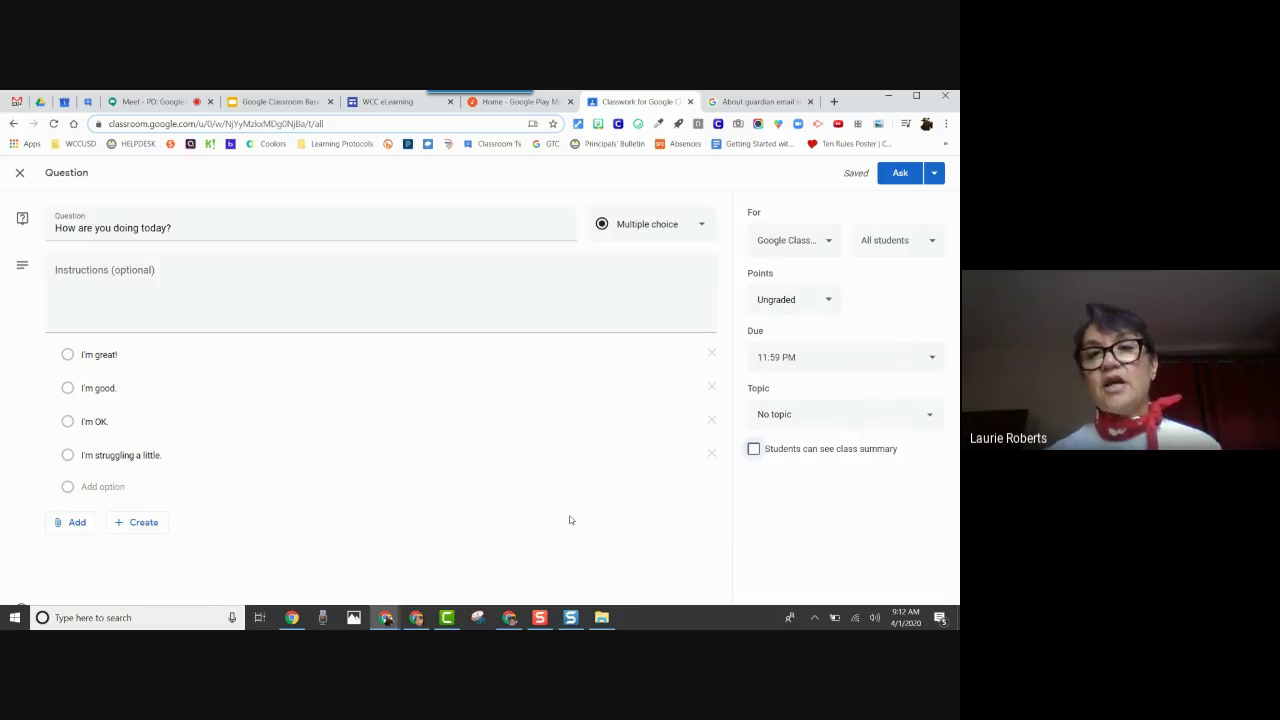
left_click(932, 180)
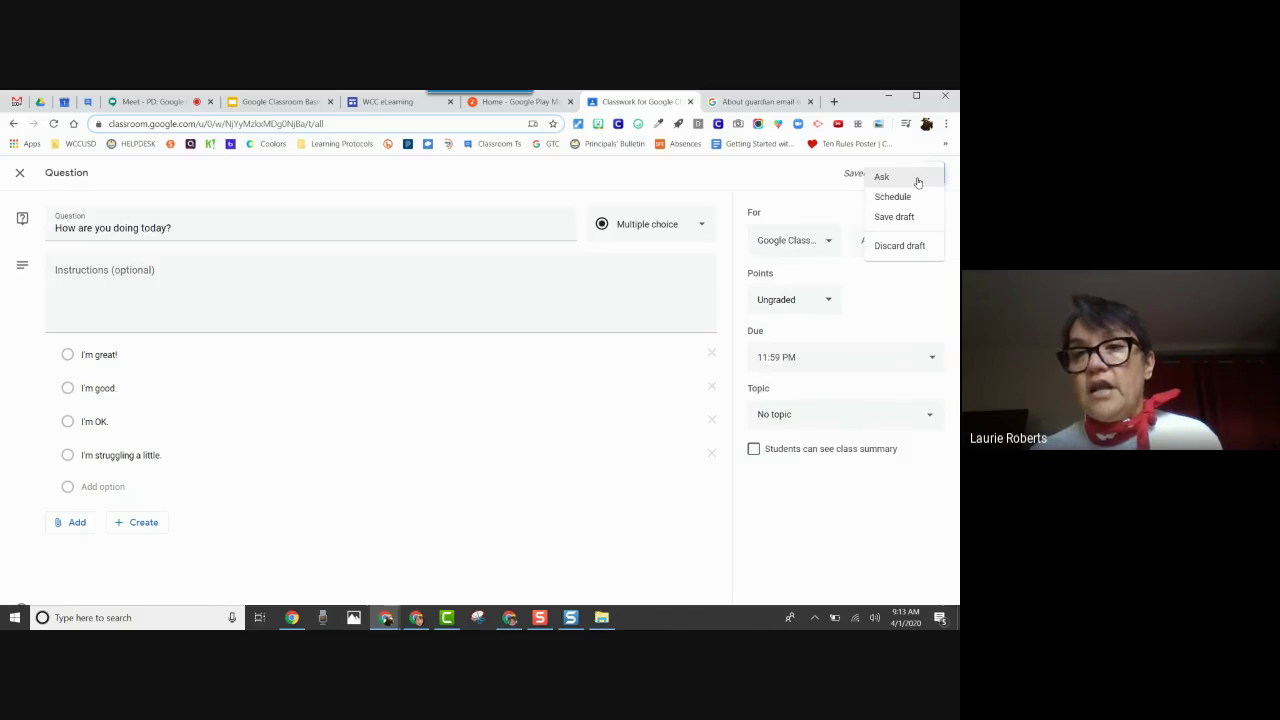
left_click(919, 180)
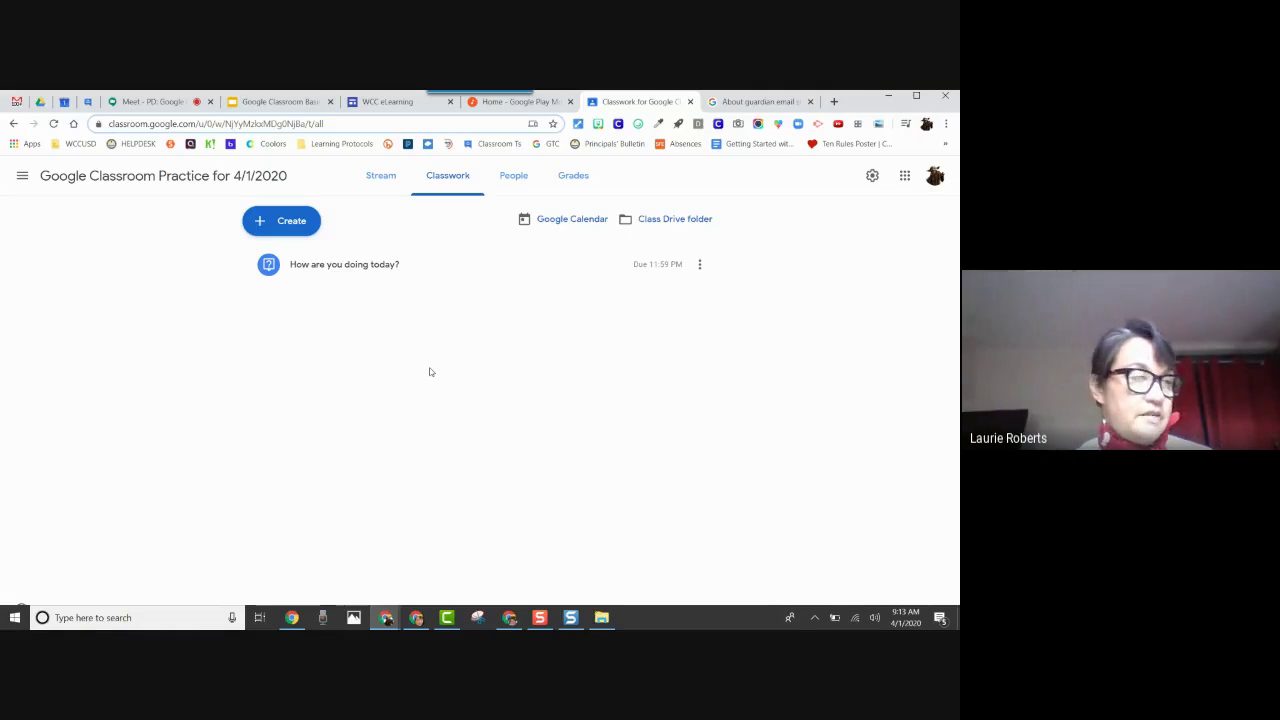
- Review the posted "How are you doing today?" question's details and edit form, and close the form without changes
left_click(336, 280)
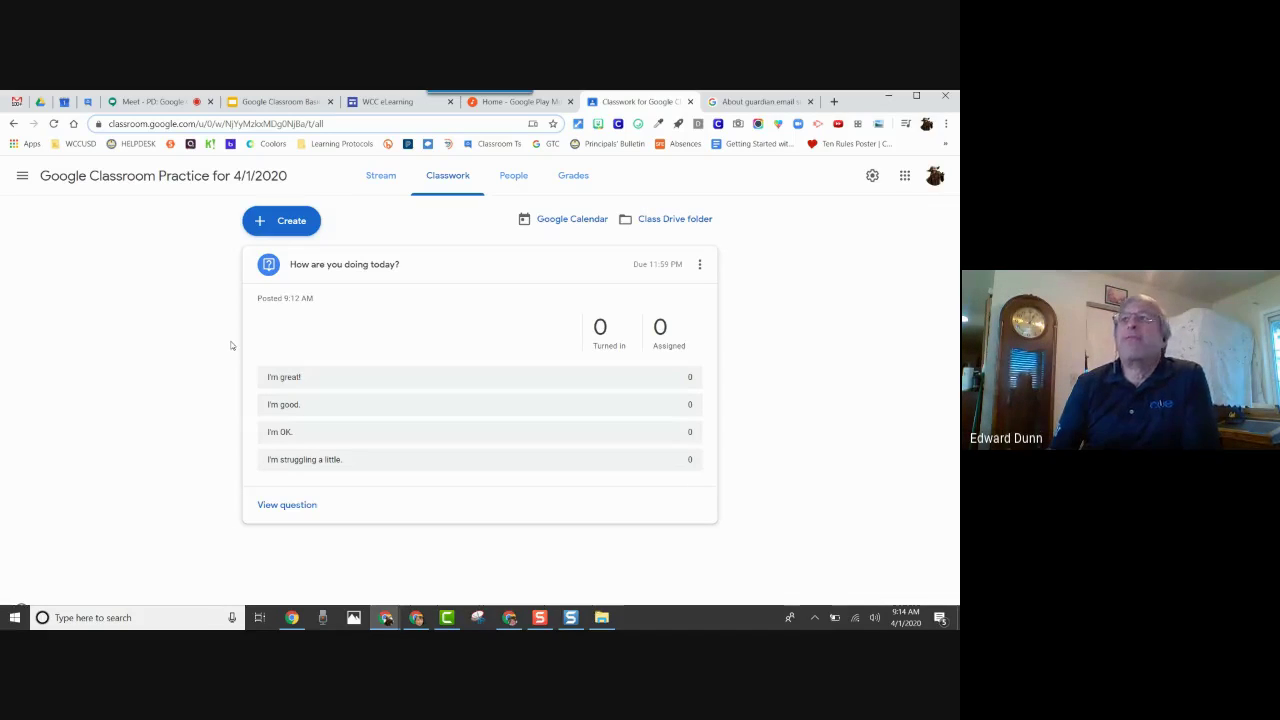
left_click(701, 264)
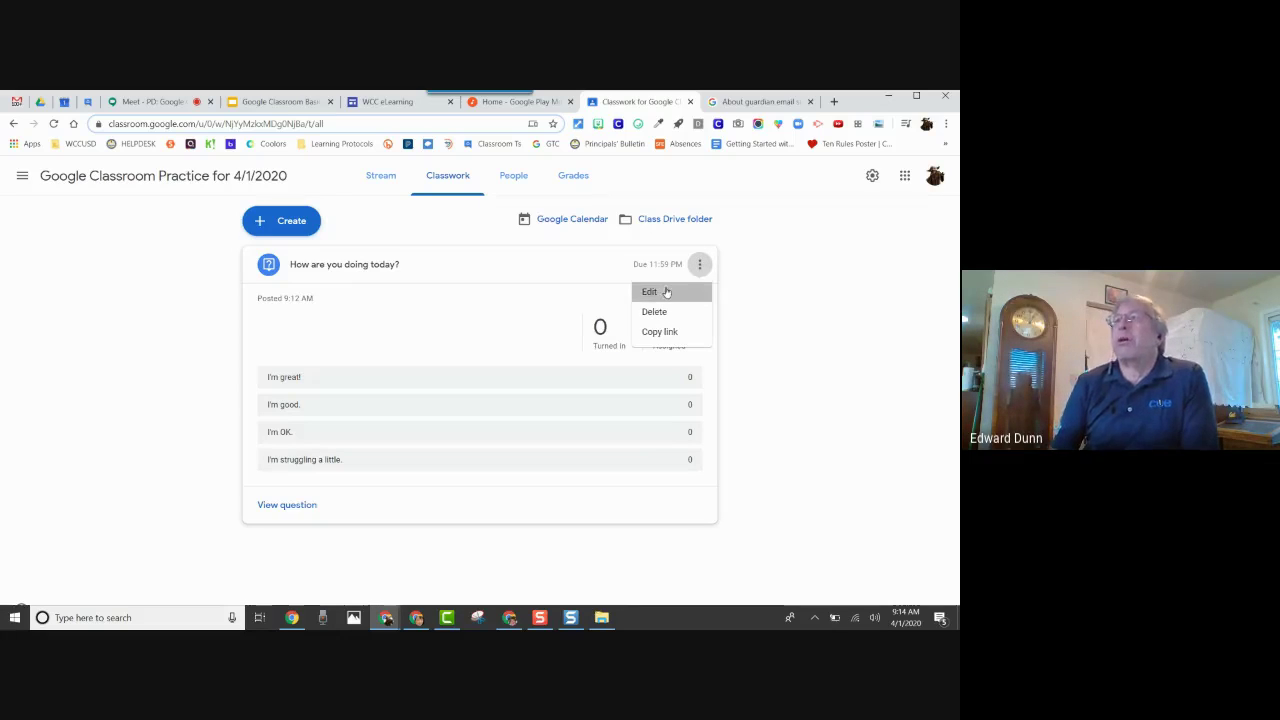
left_click(667, 292)
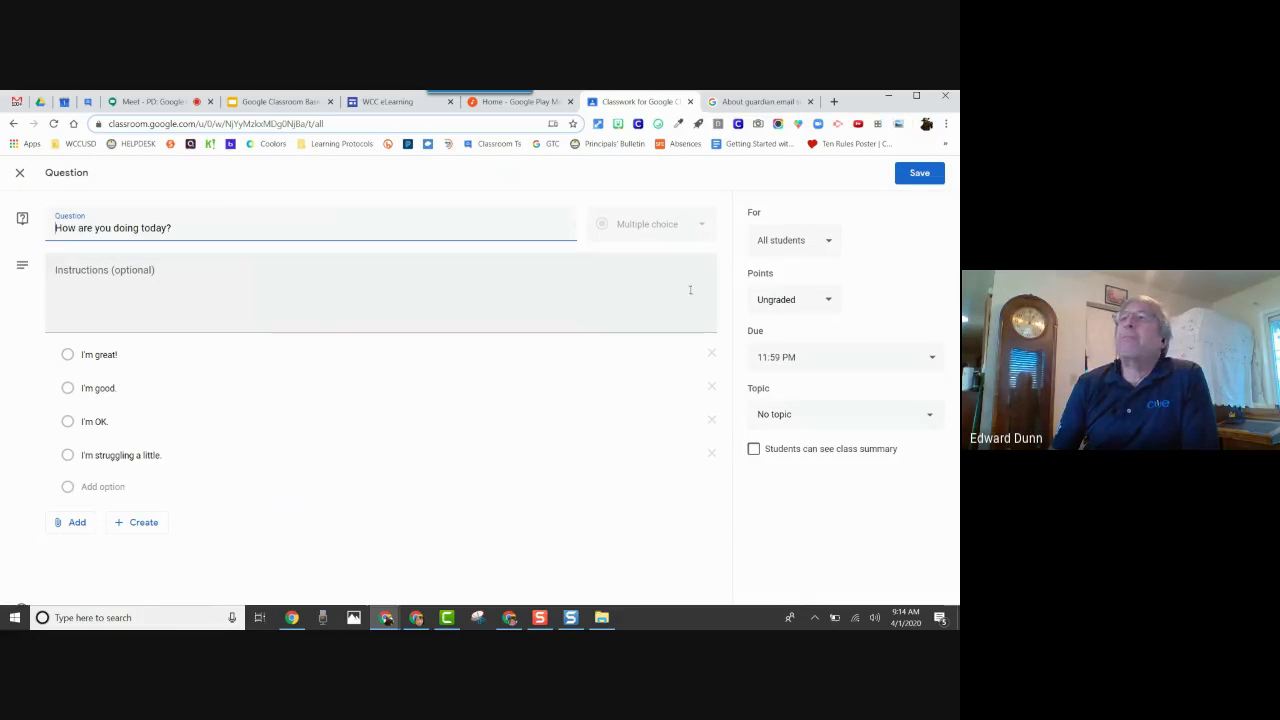
left_click(20, 172)
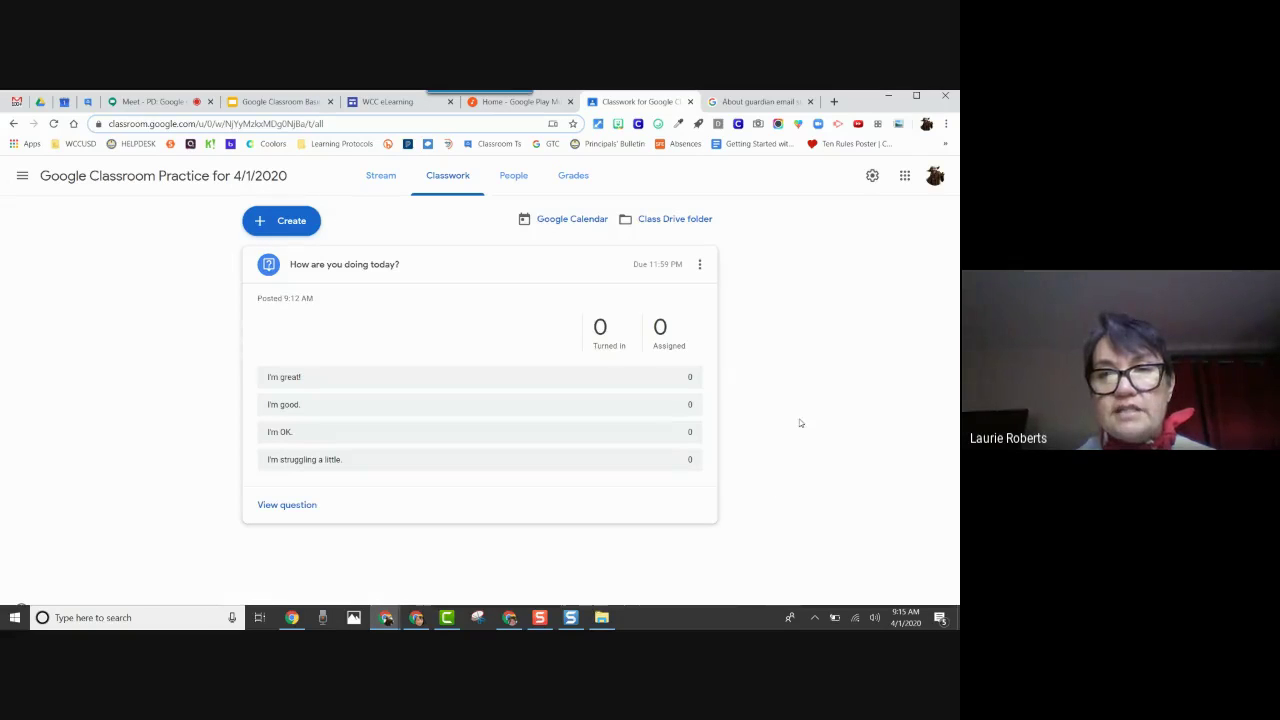
- Edit the "How are you doing today?" question to be worth 10 points, and save the updated point value
left_click(700, 266)
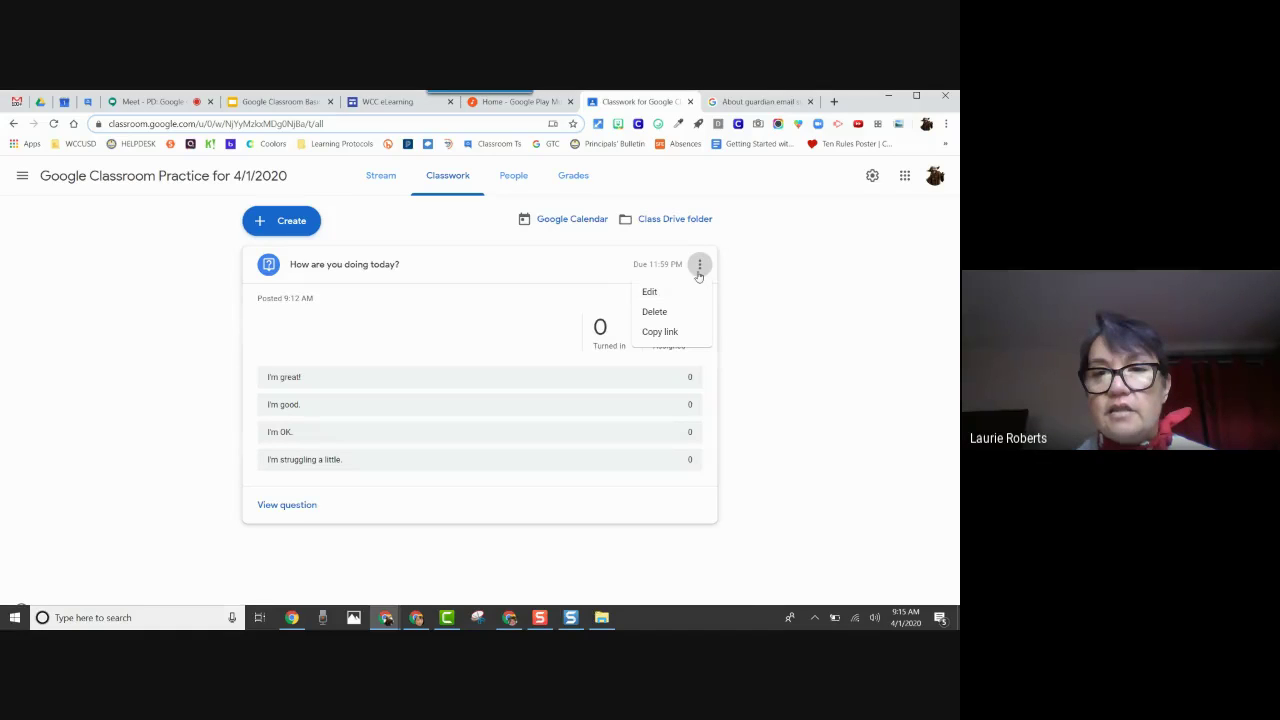
left_click(654, 292)
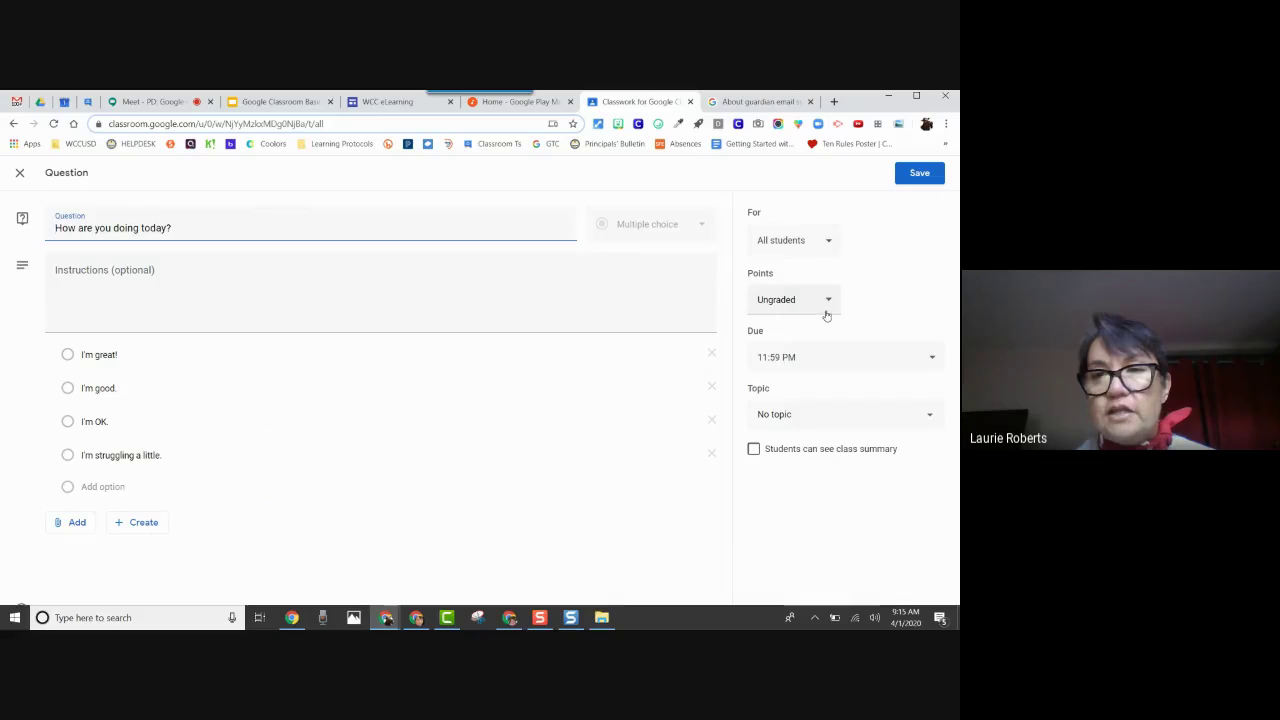
left_click(826, 301)
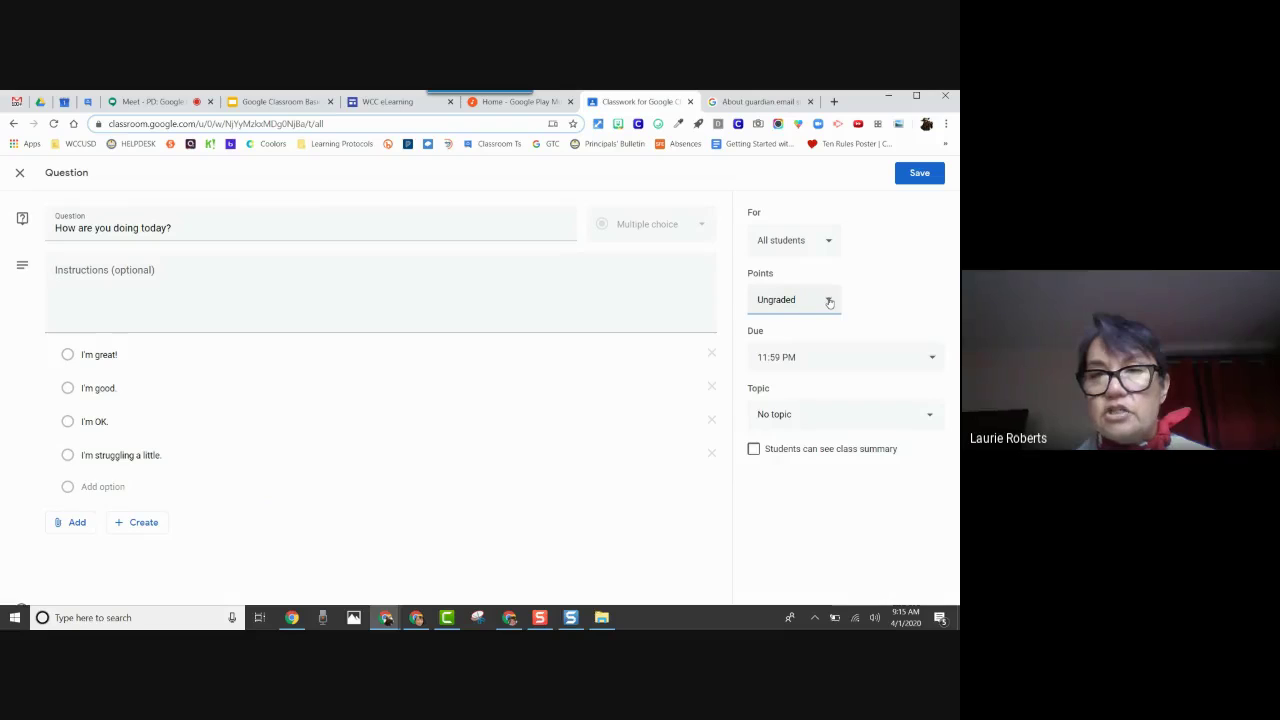
left_click(770, 303)
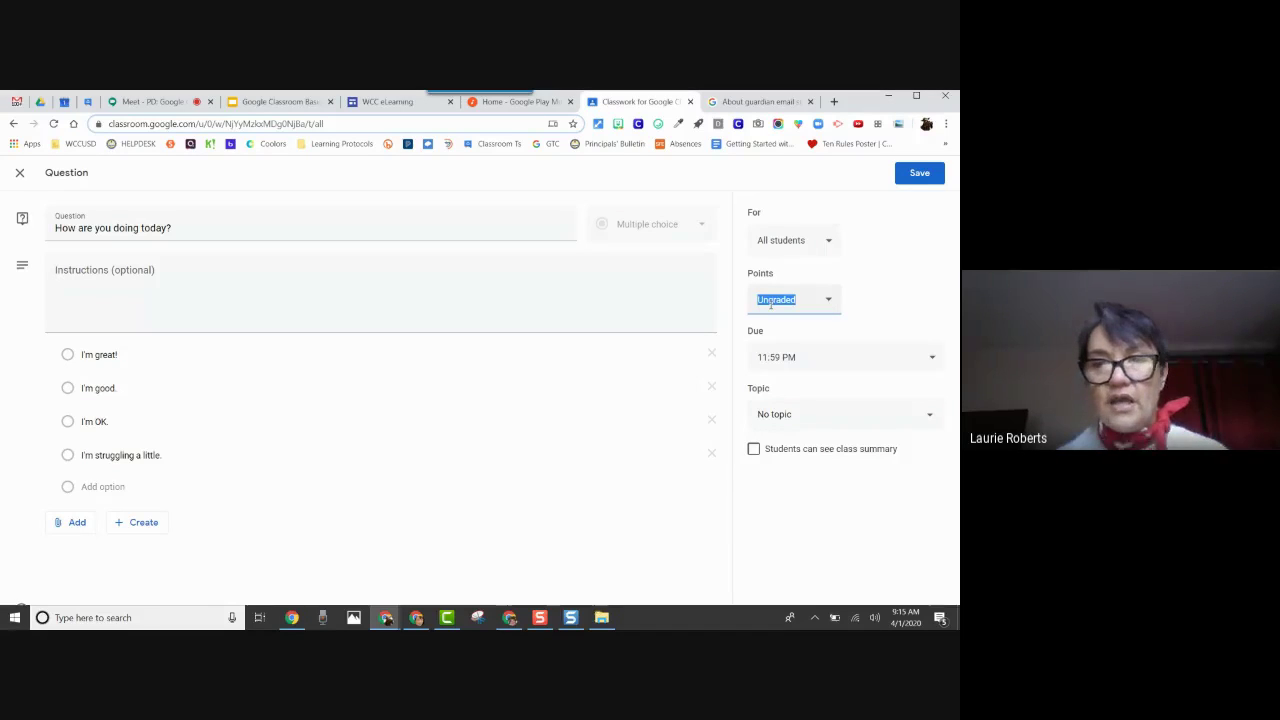
type("10")
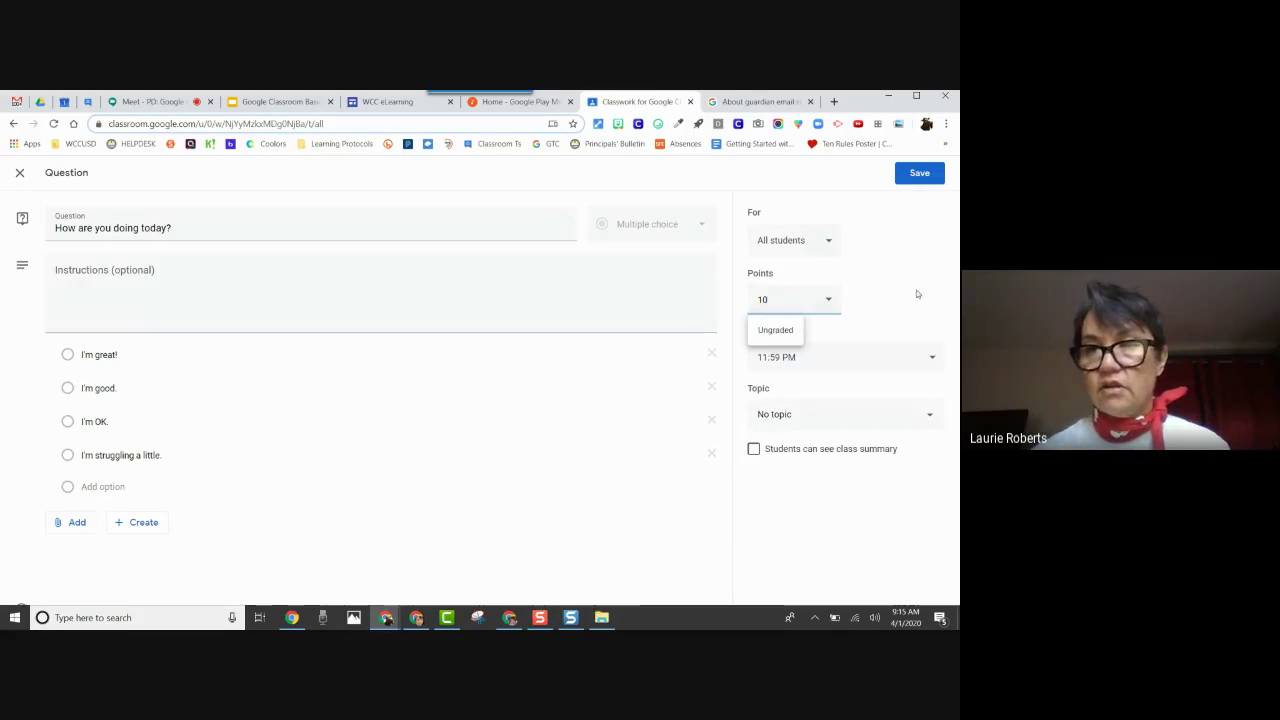
left_click(881, 299)
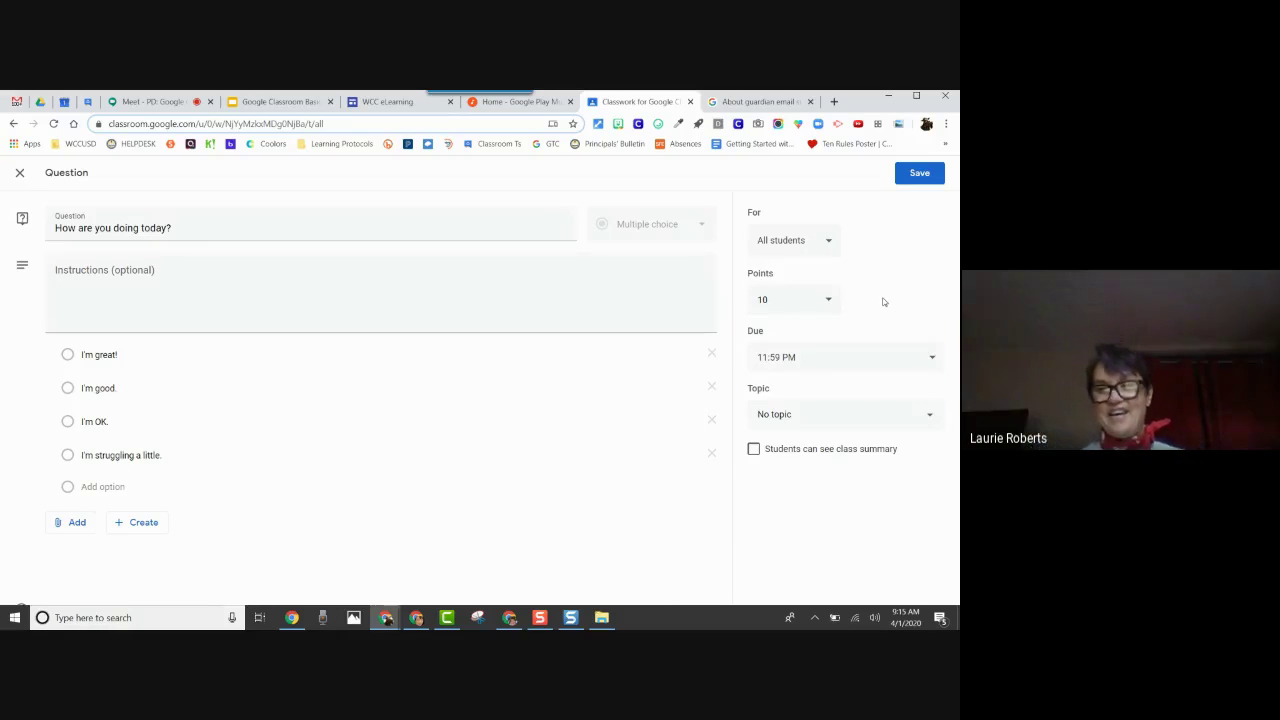
left_click(788, 303)
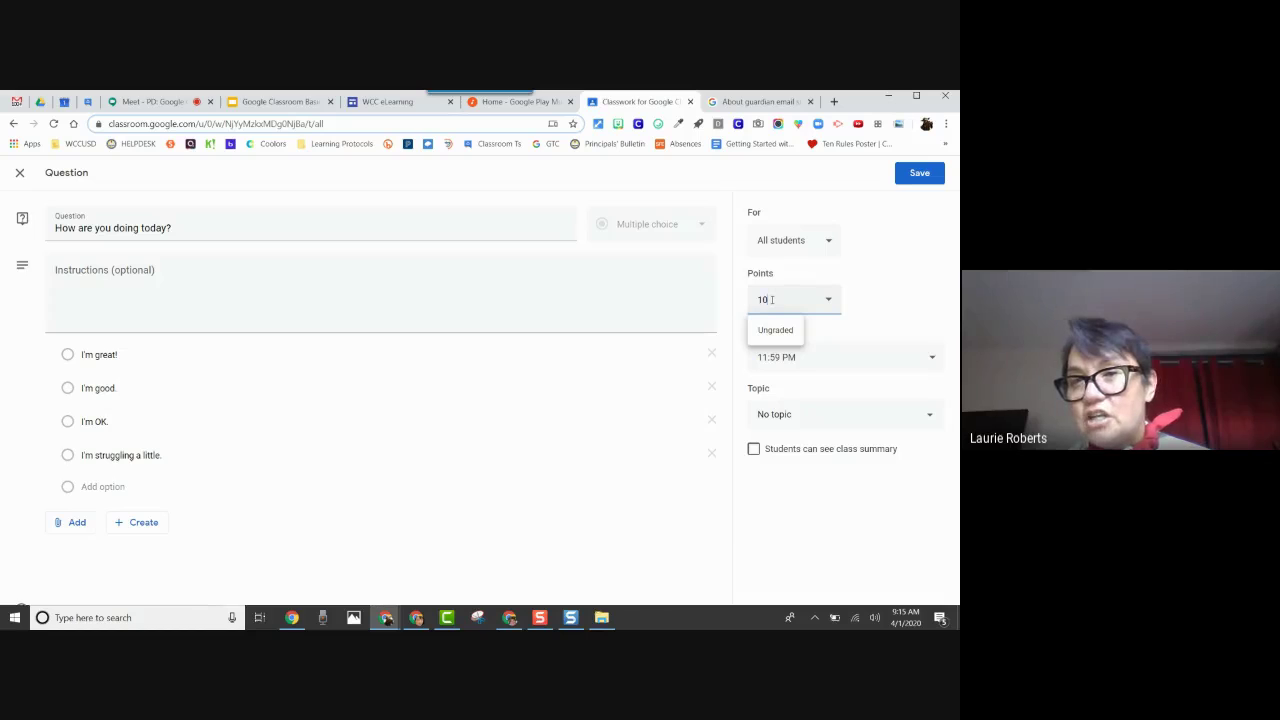
left_click(895, 283)
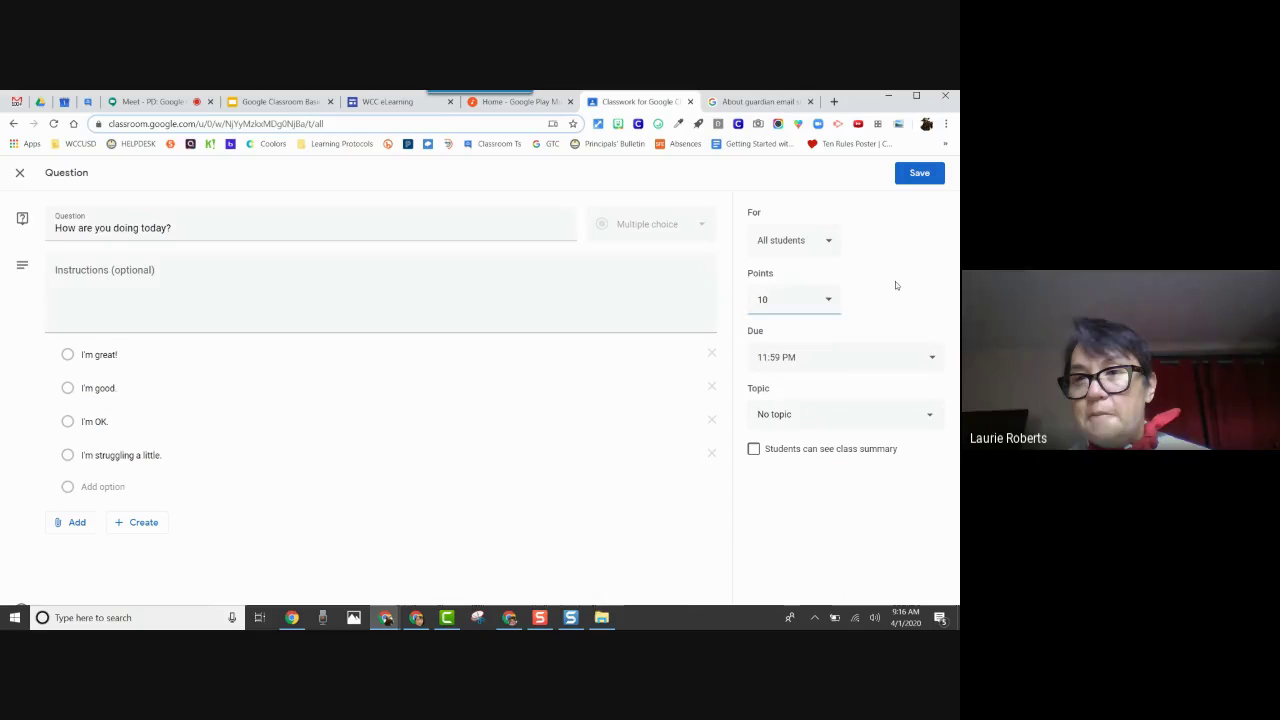
left_click(917, 177)
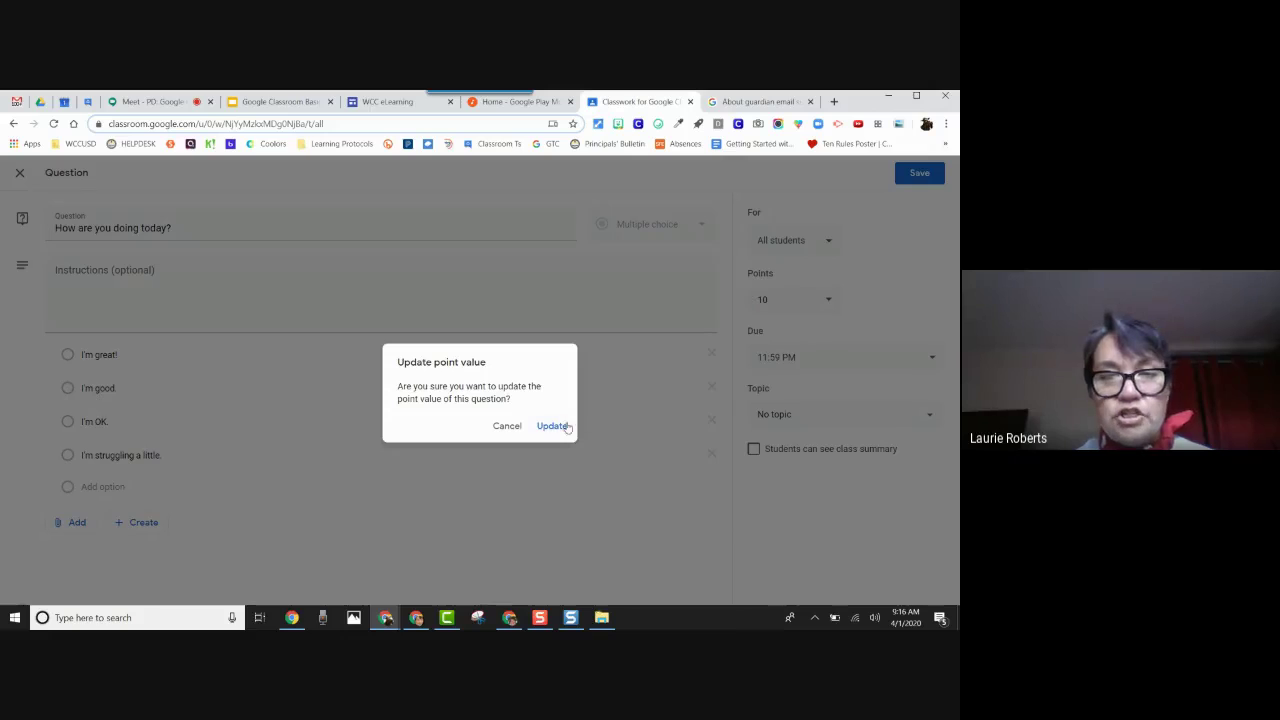
left_click(566, 427)
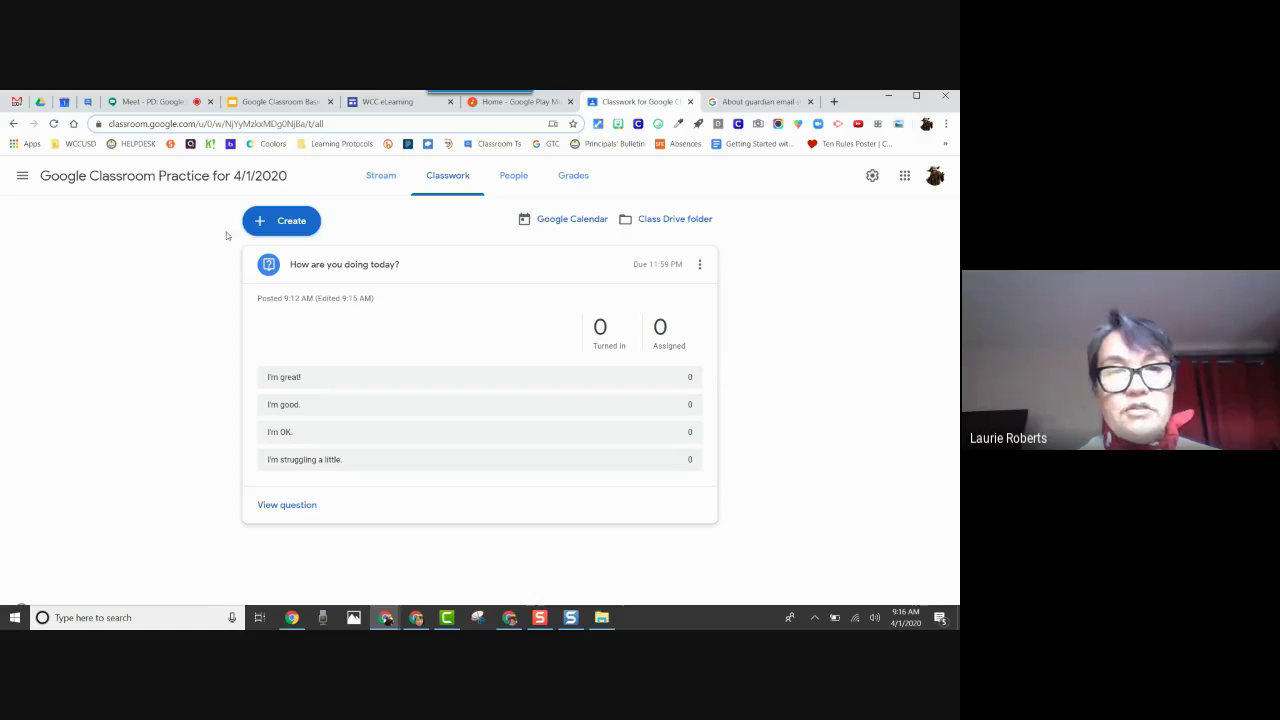
- Create a new classwork material titled "Article about dogs"
left_click(280, 230)
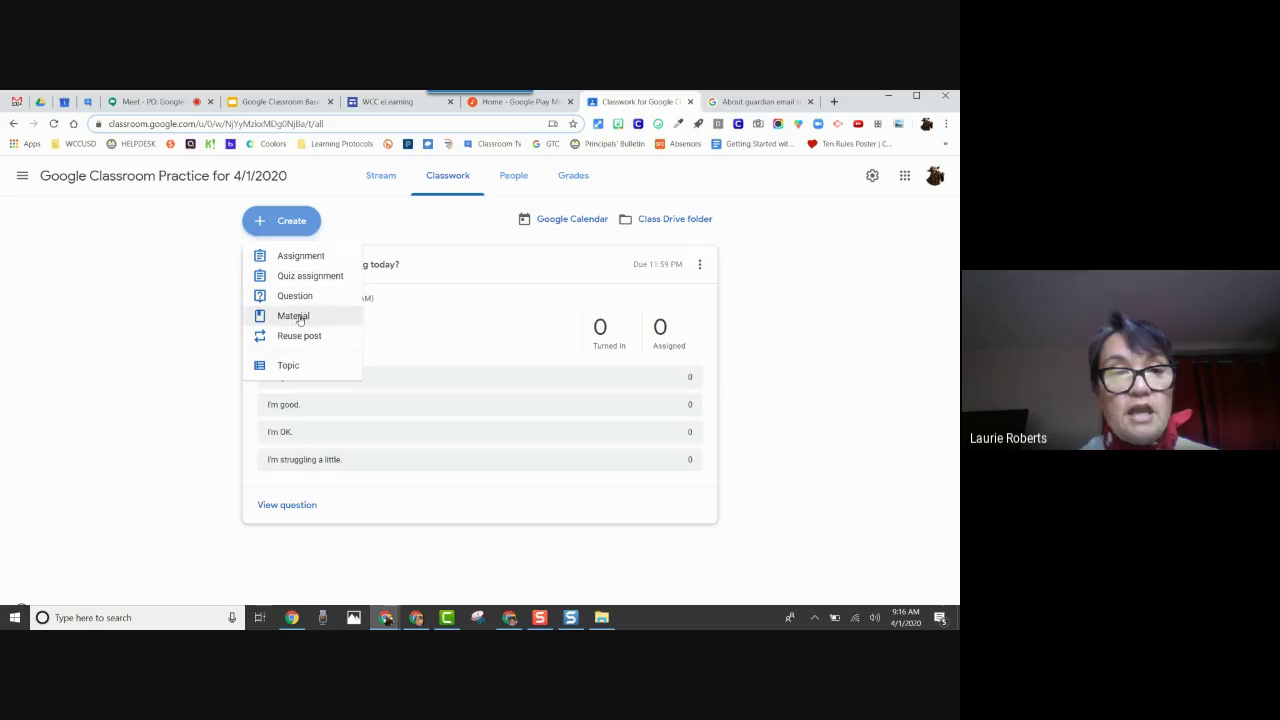
left_click(300, 320)
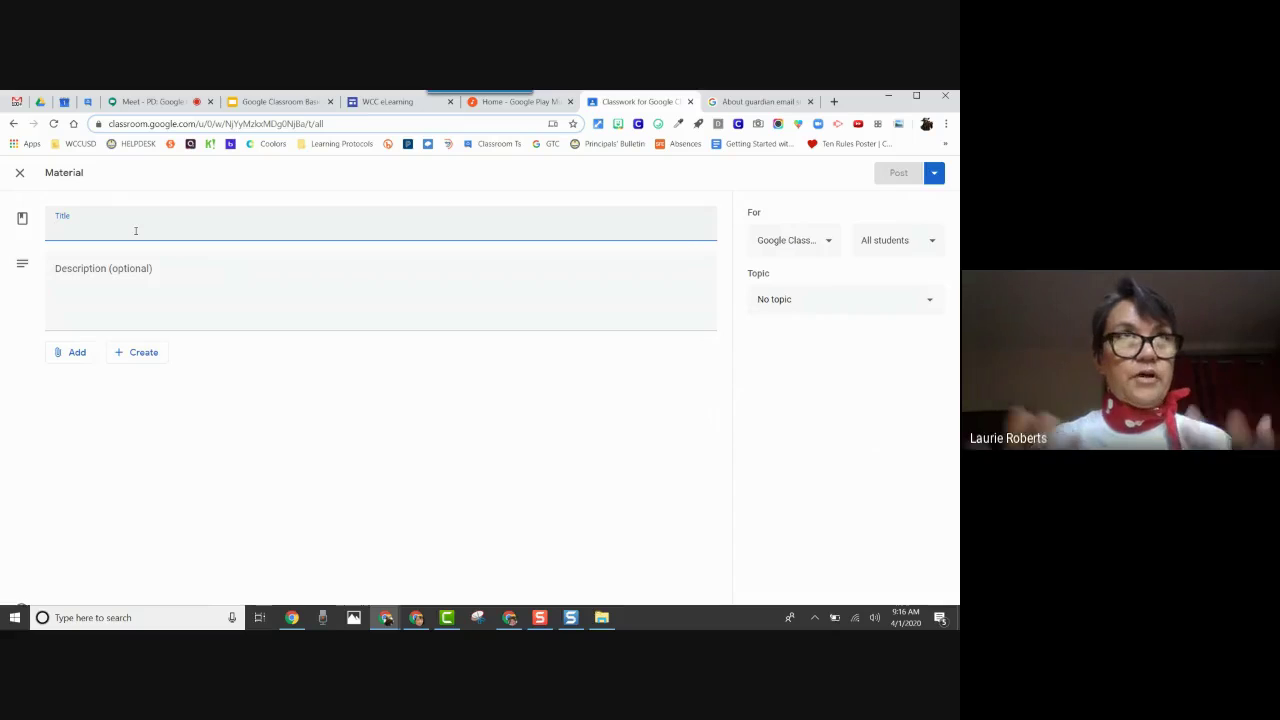
type("Art")
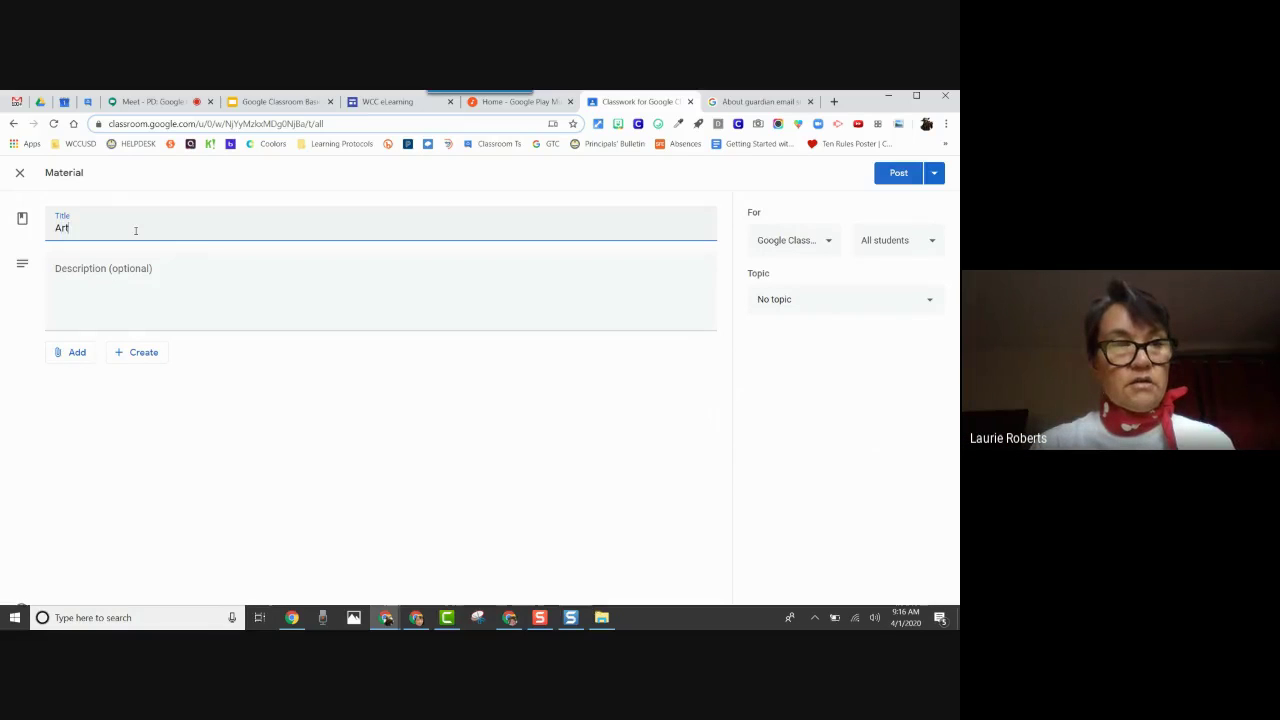
type("icle about ")
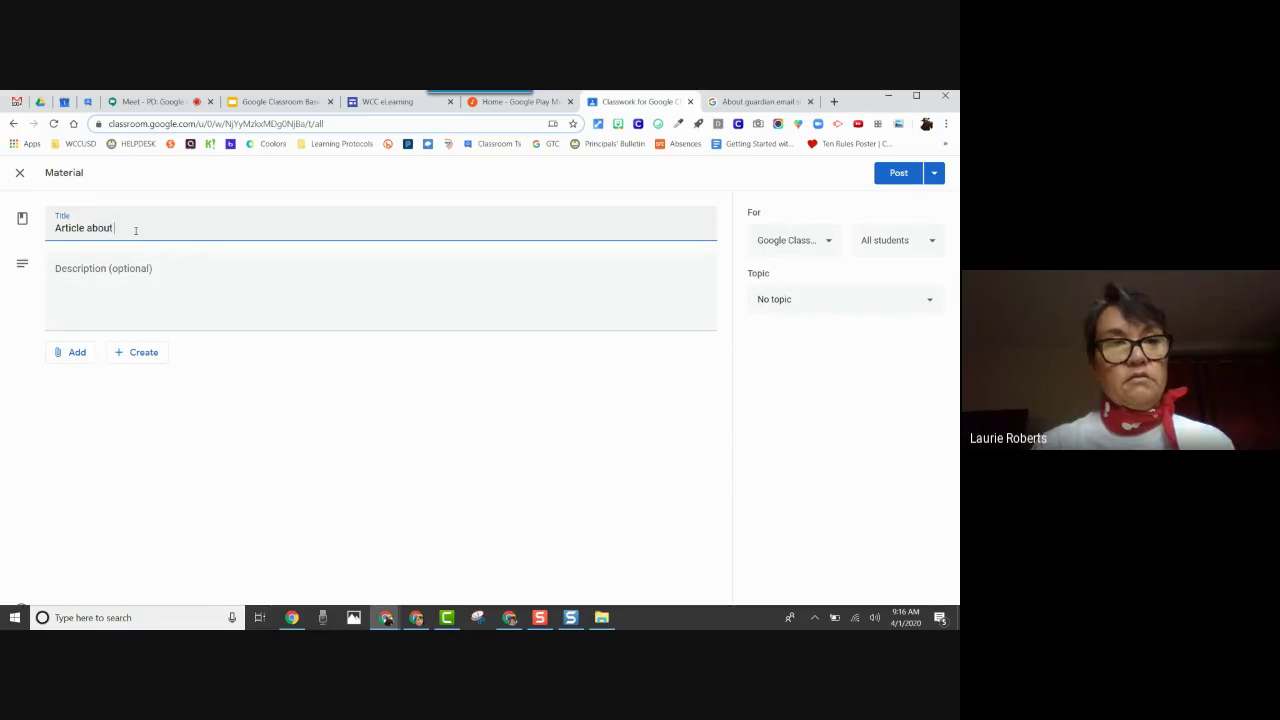
type("dogs")
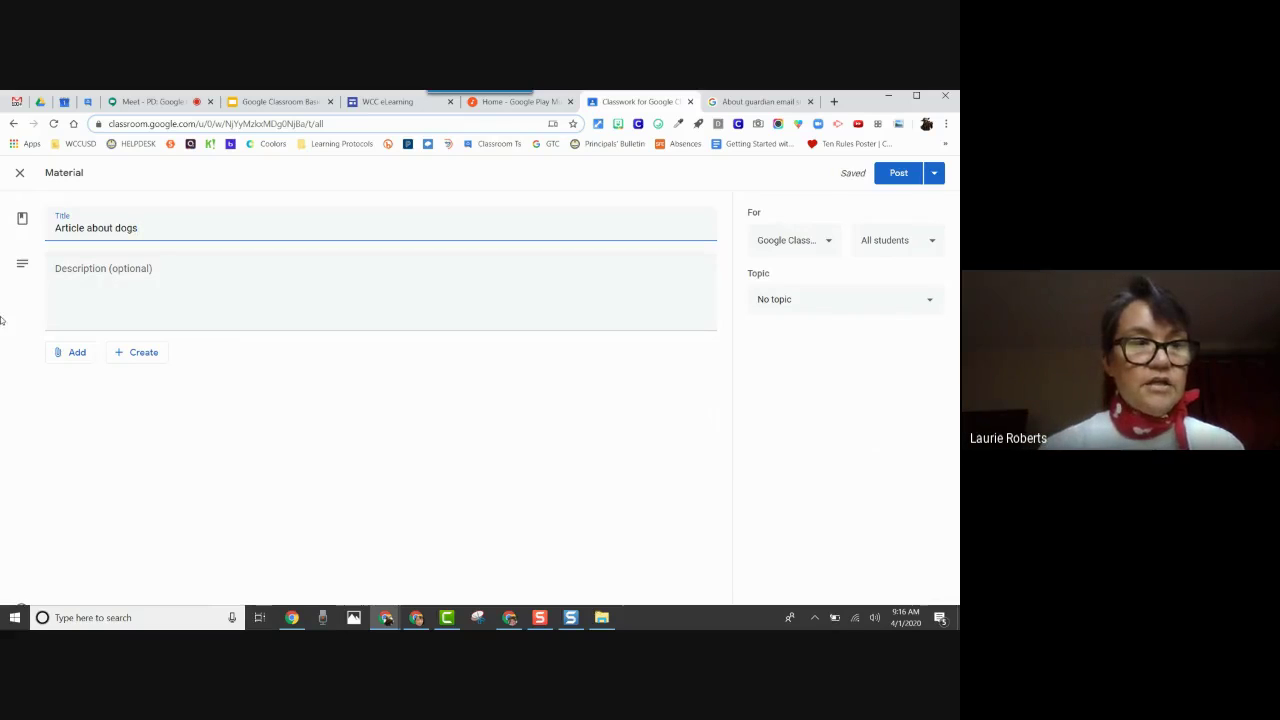
left_click(68, 351)
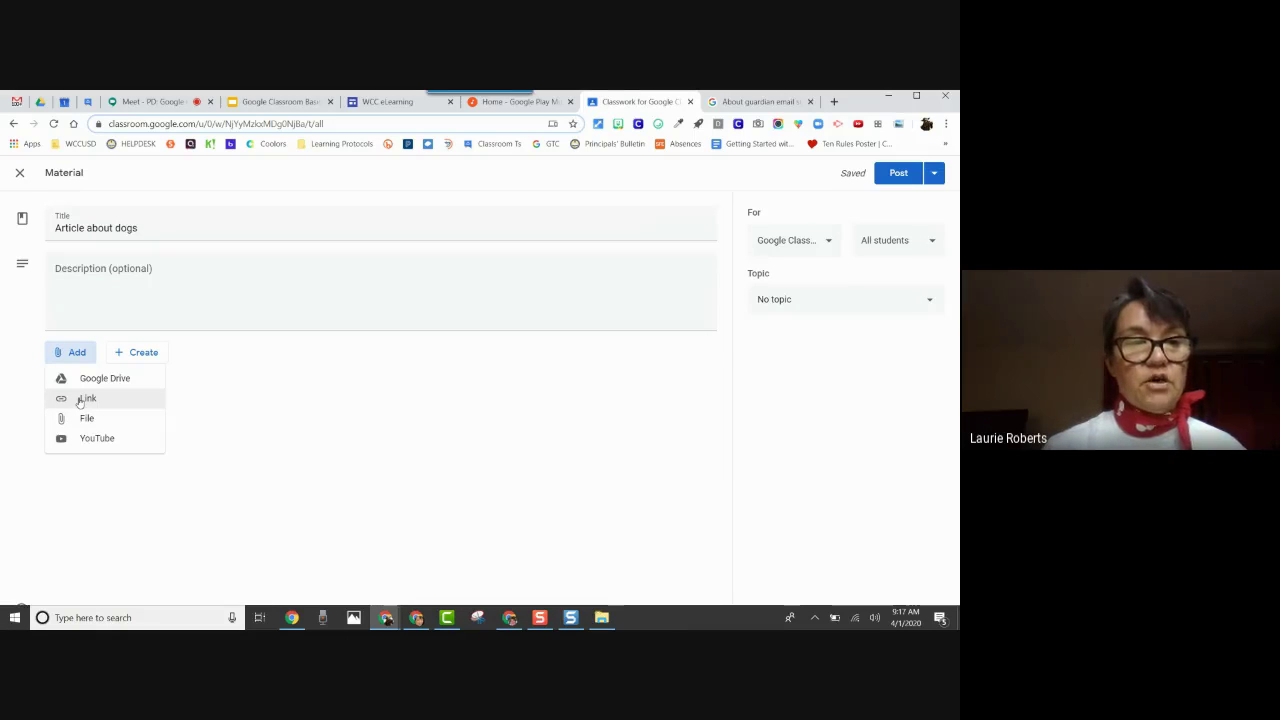
left_click(80, 399)
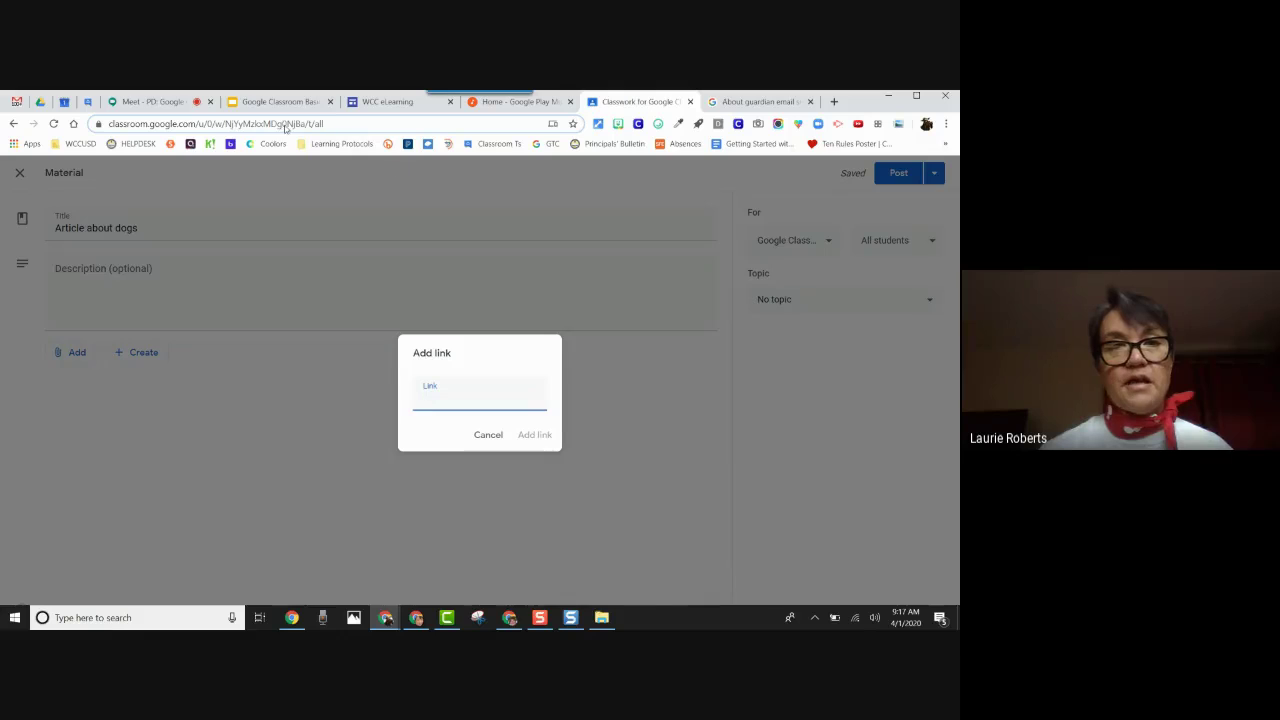
left_click(481, 441)
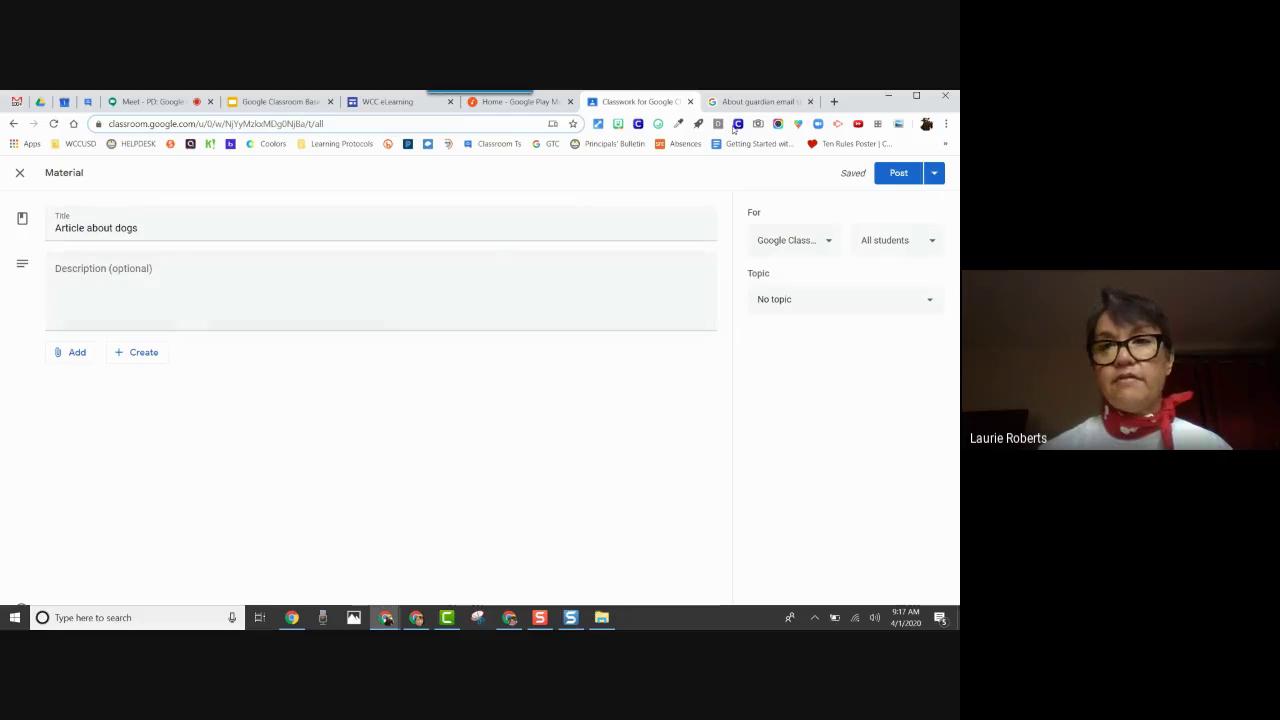
- Search Google for "article about dogs" and copy the link address of the "Dogs Are Even More Like Us Than We Thought" result
left_click(755, 101)
left_click(384, 124)
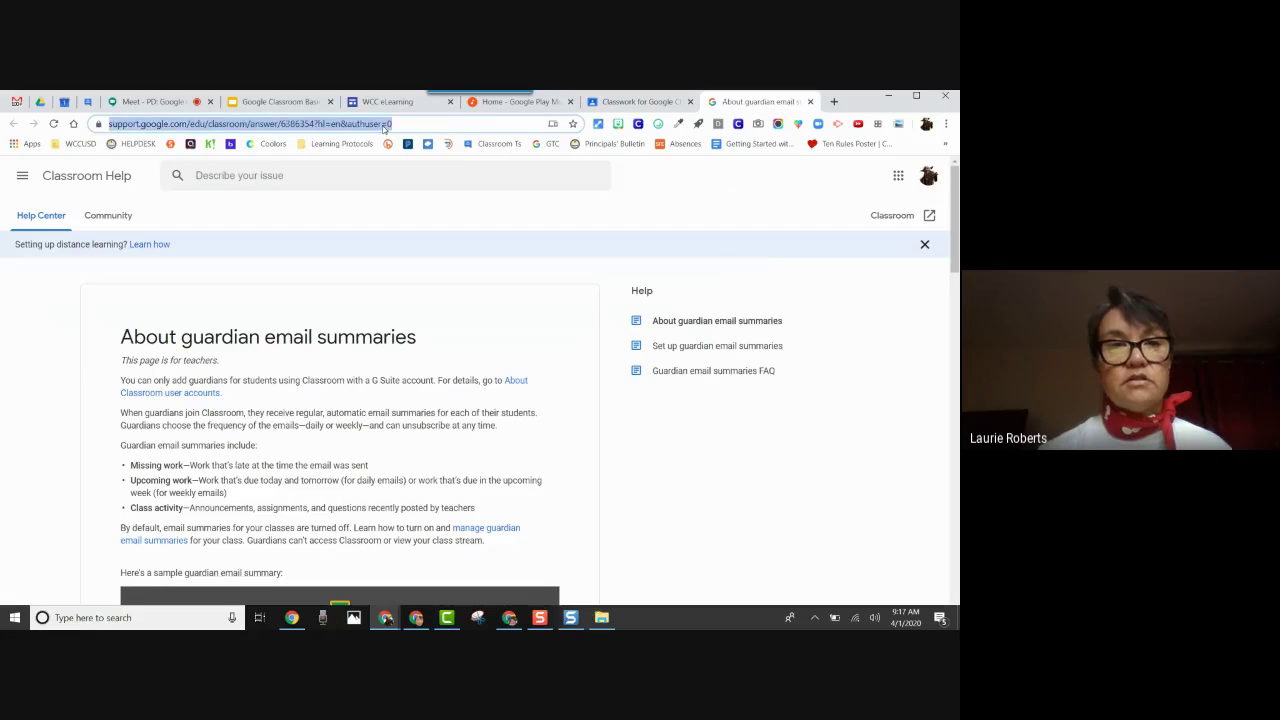
type("artic")
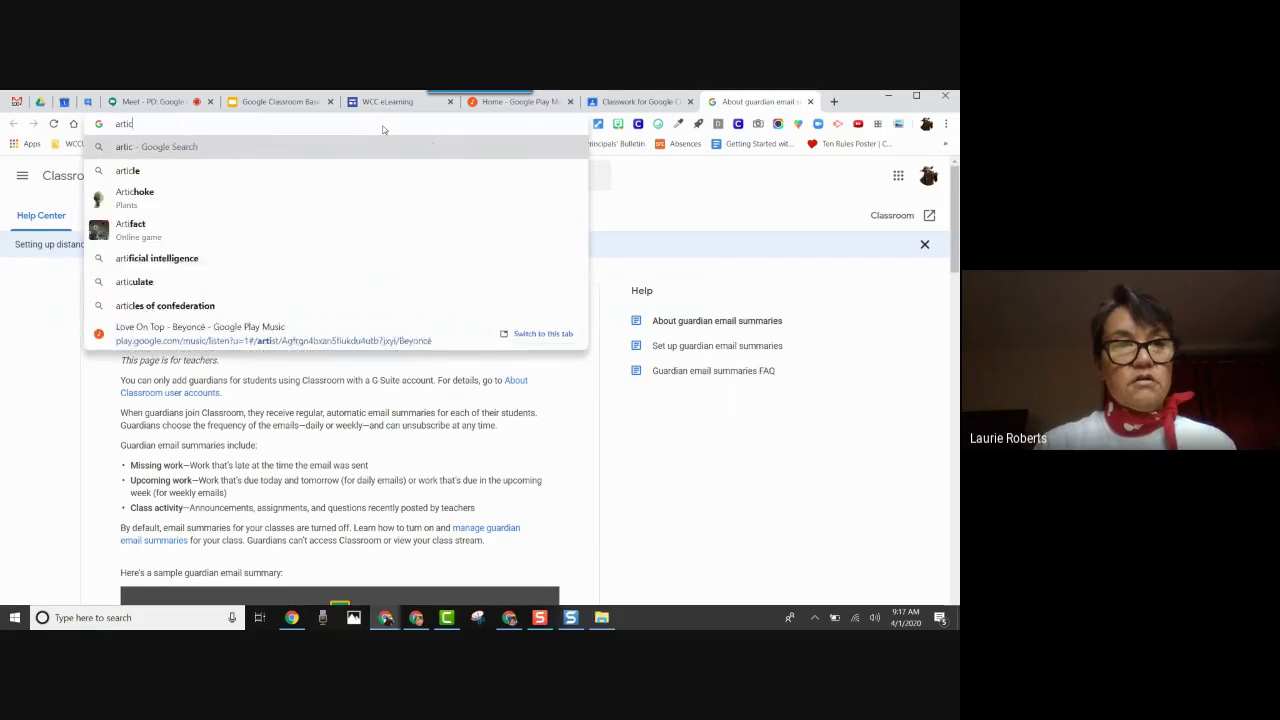
type("le about dogs")
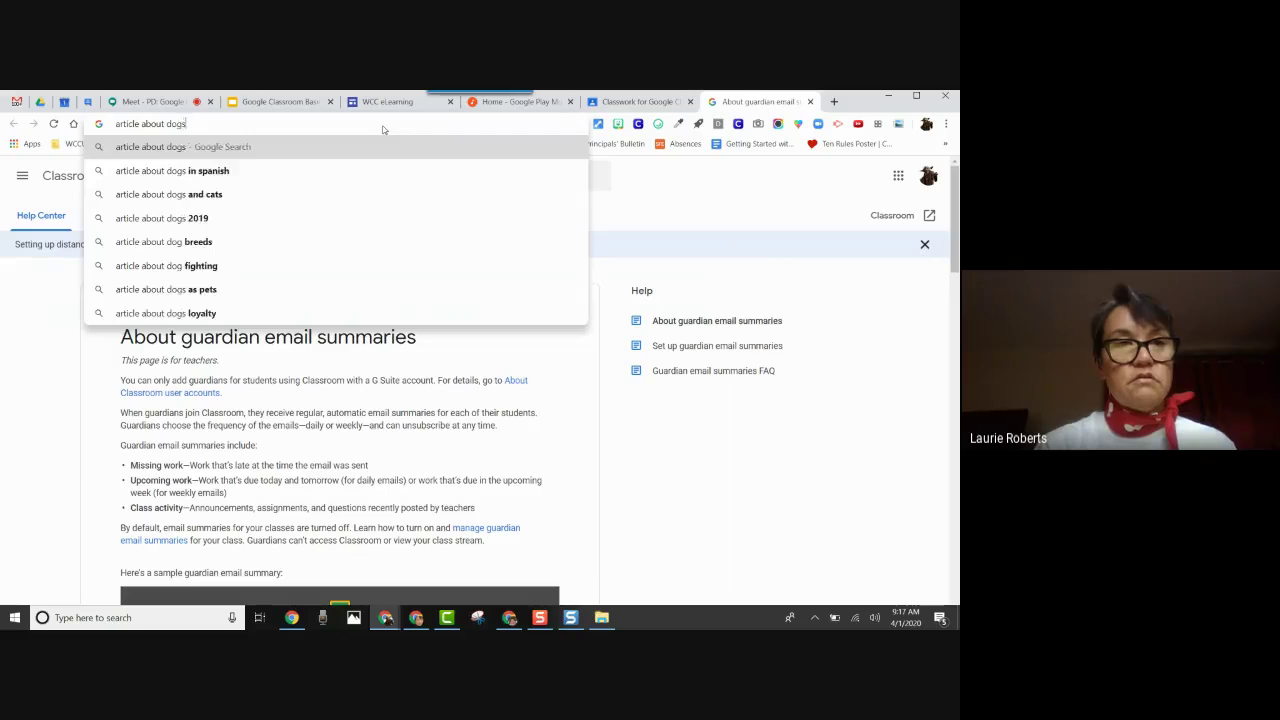
key("Return")
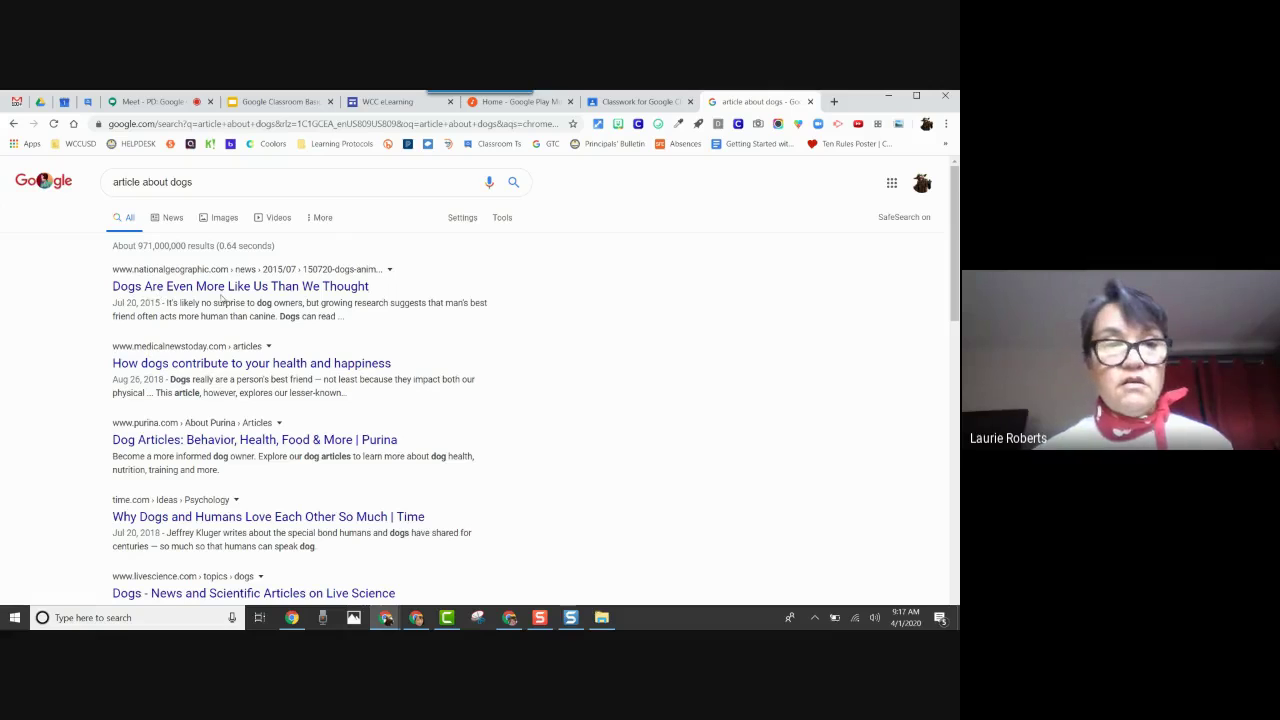
right_click(242, 290)
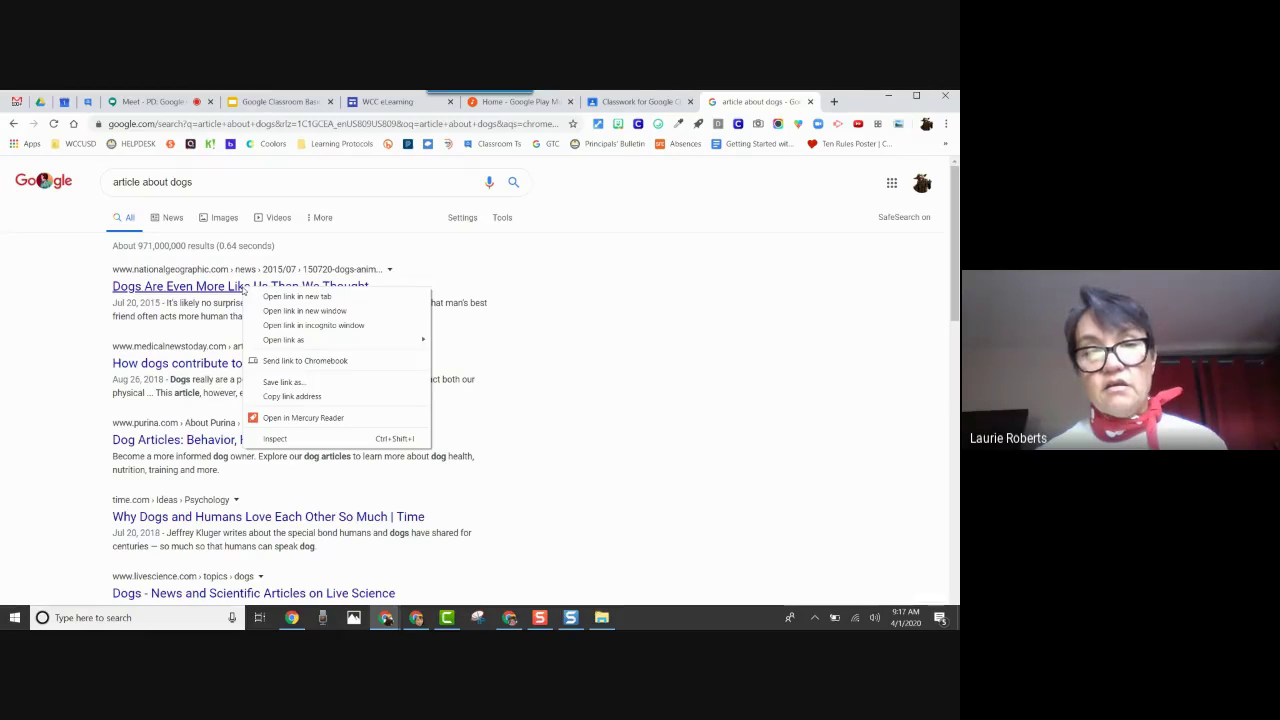
left_click(320, 398)
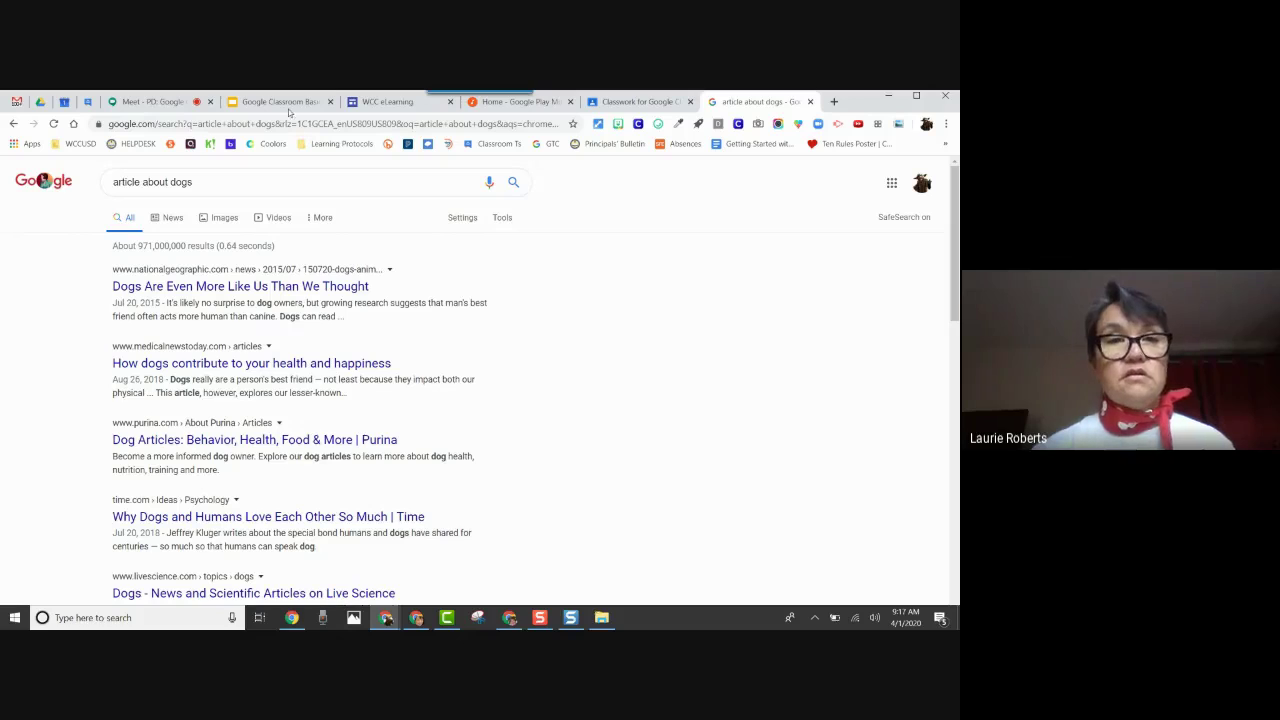
- Return to the "Article about dogs" material and attach the copied National Geographic article address as a link
left_click(613, 104)
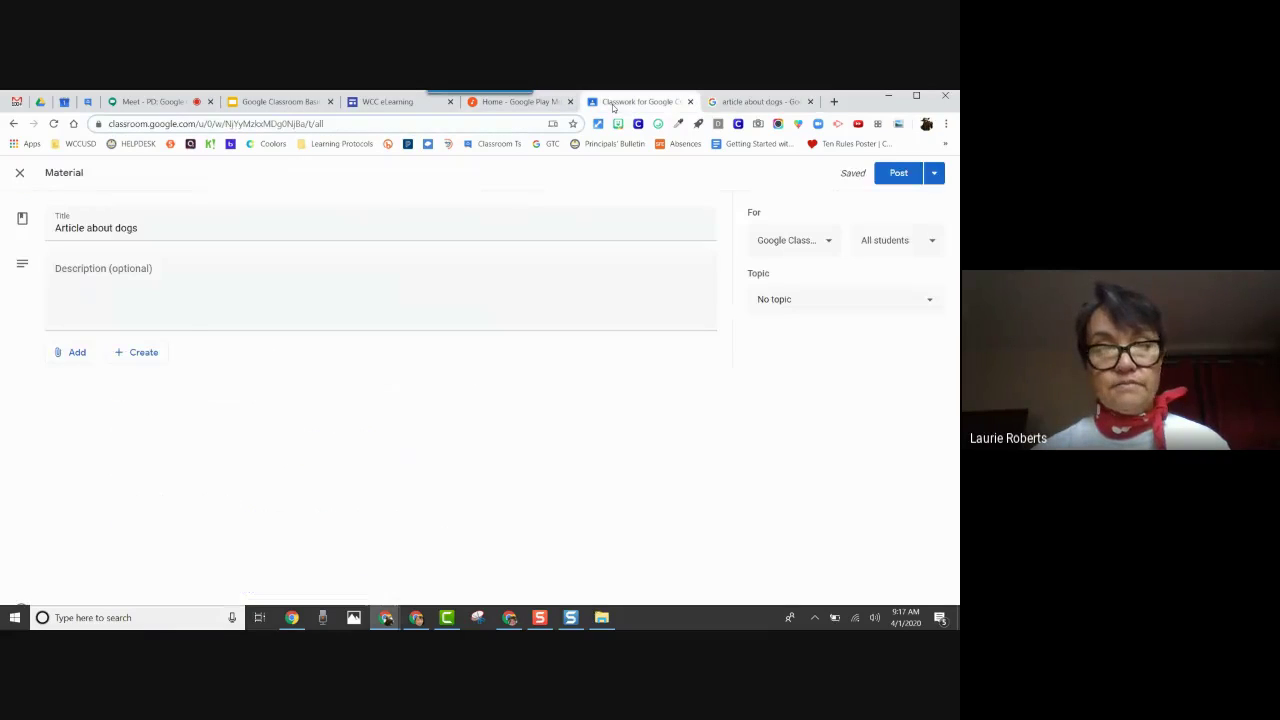
left_click(72, 352)
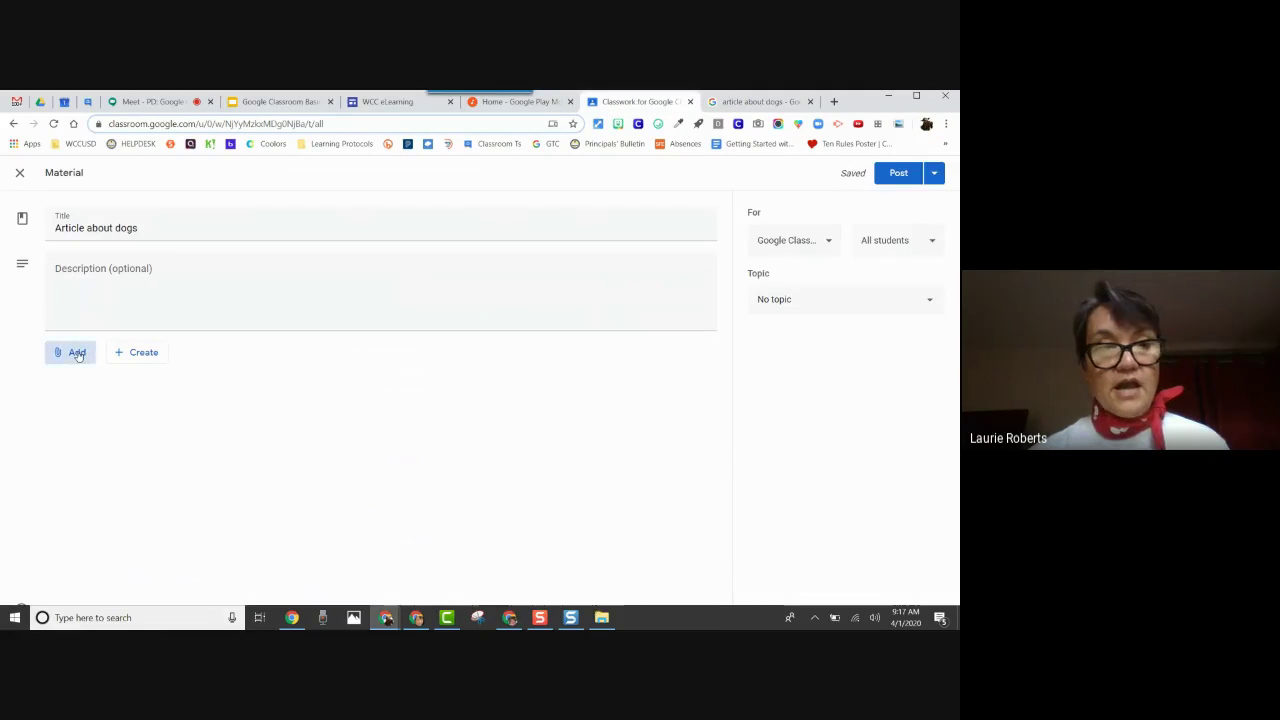
left_click(84, 399)
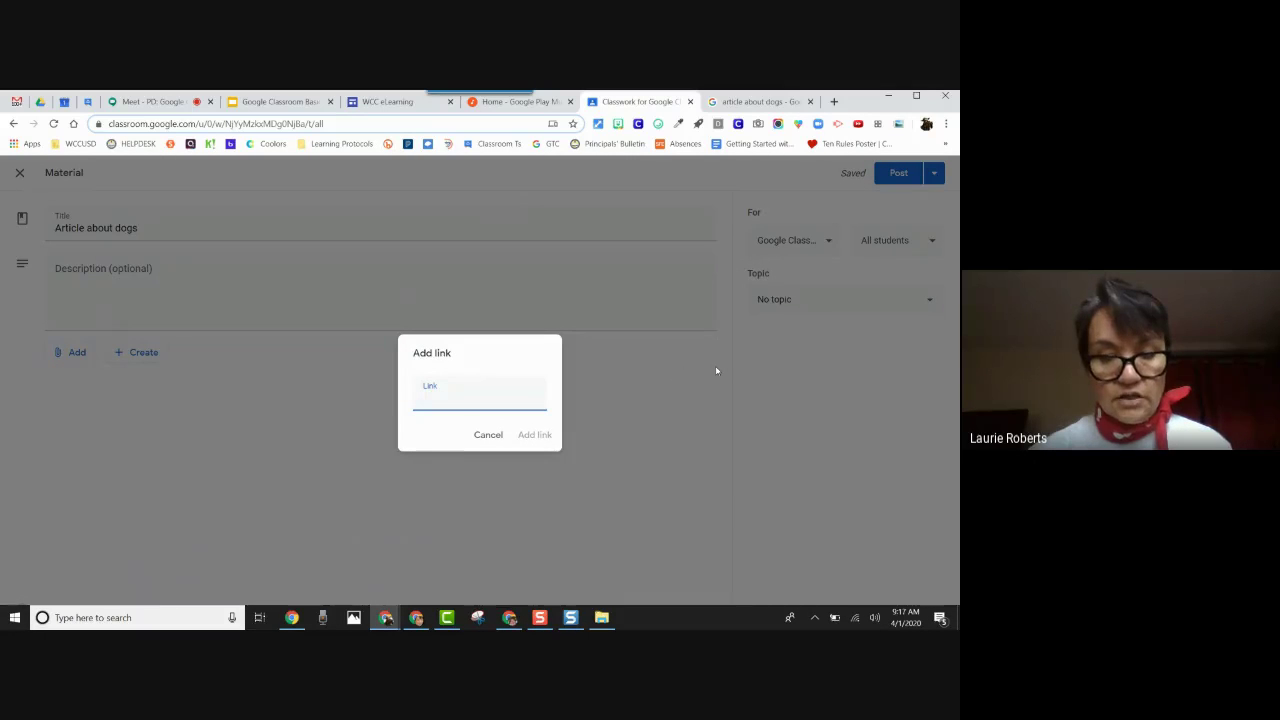
key("ctrl+v")
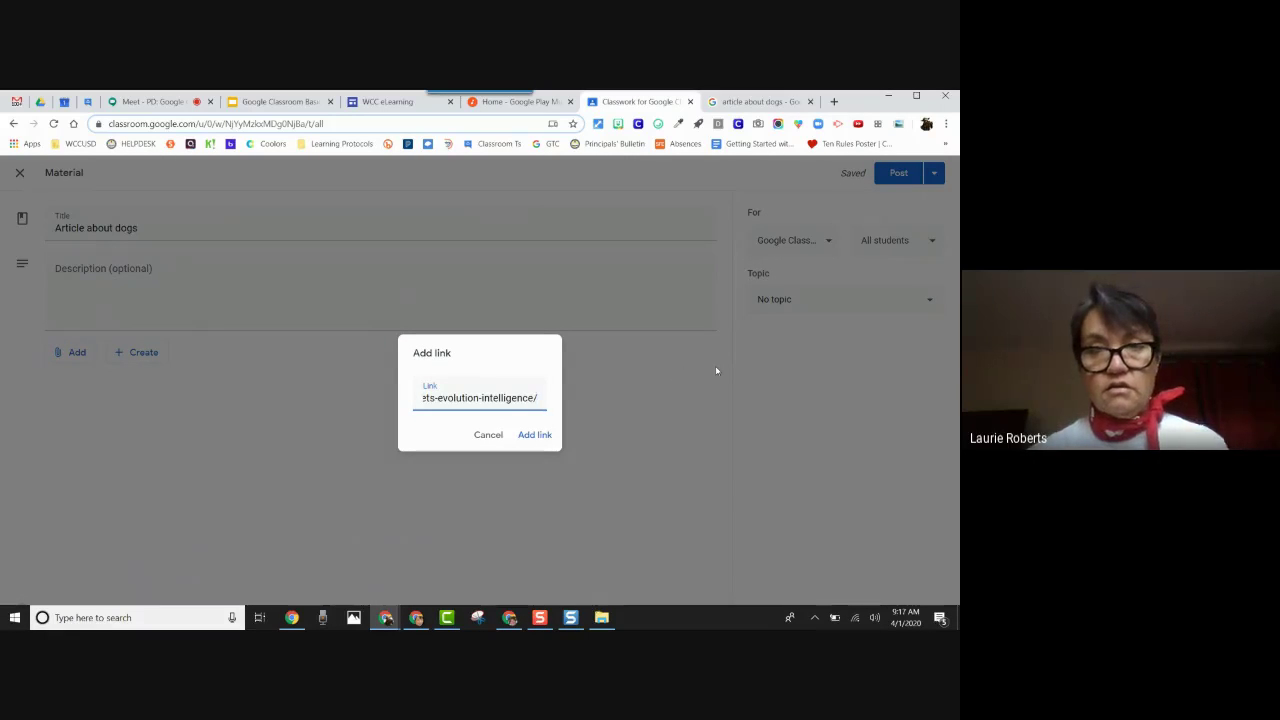
left_click(538, 434)
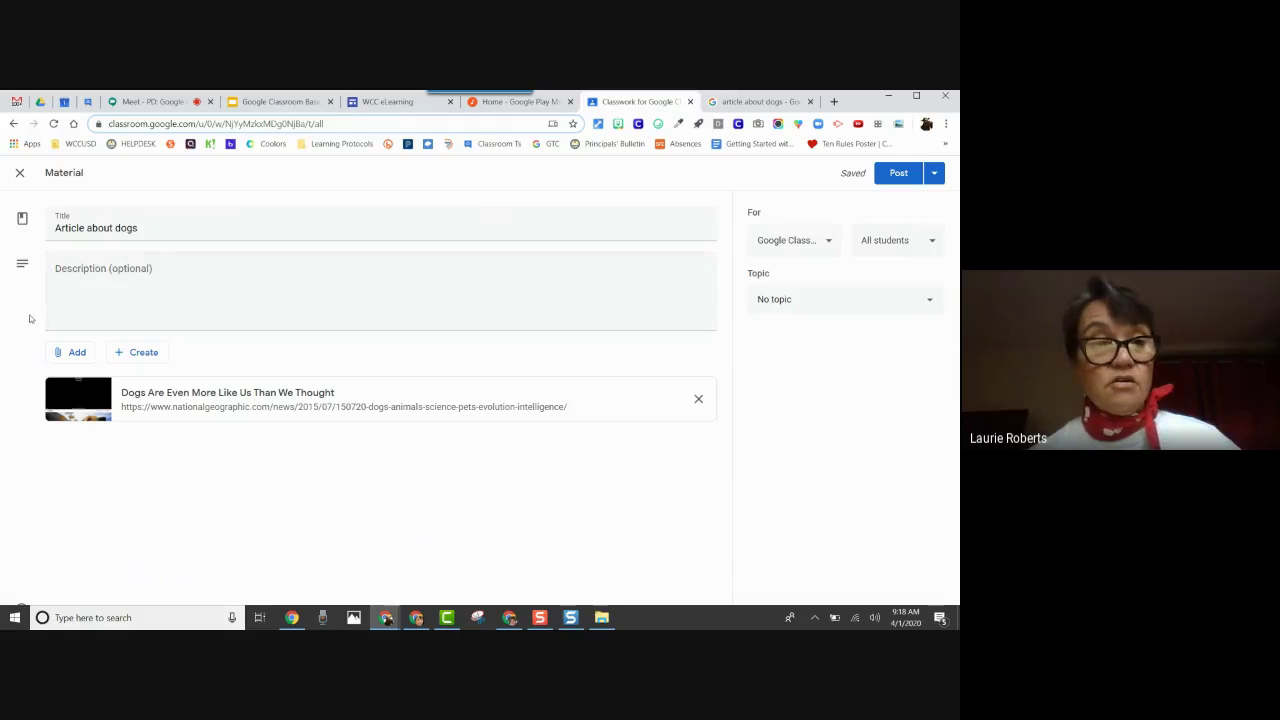
- Try to create a new Google Docs file as an attachment to the "Article about dogs" material
left_click(136, 356)
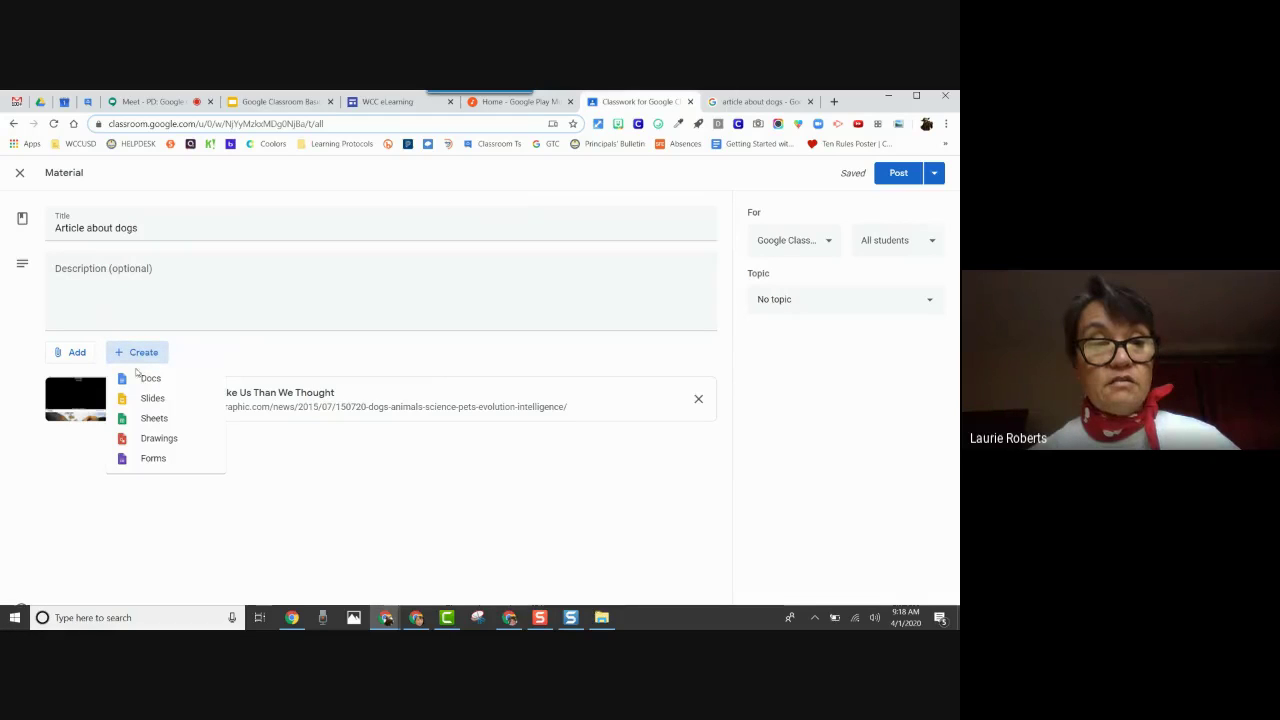
left_click(145, 379)
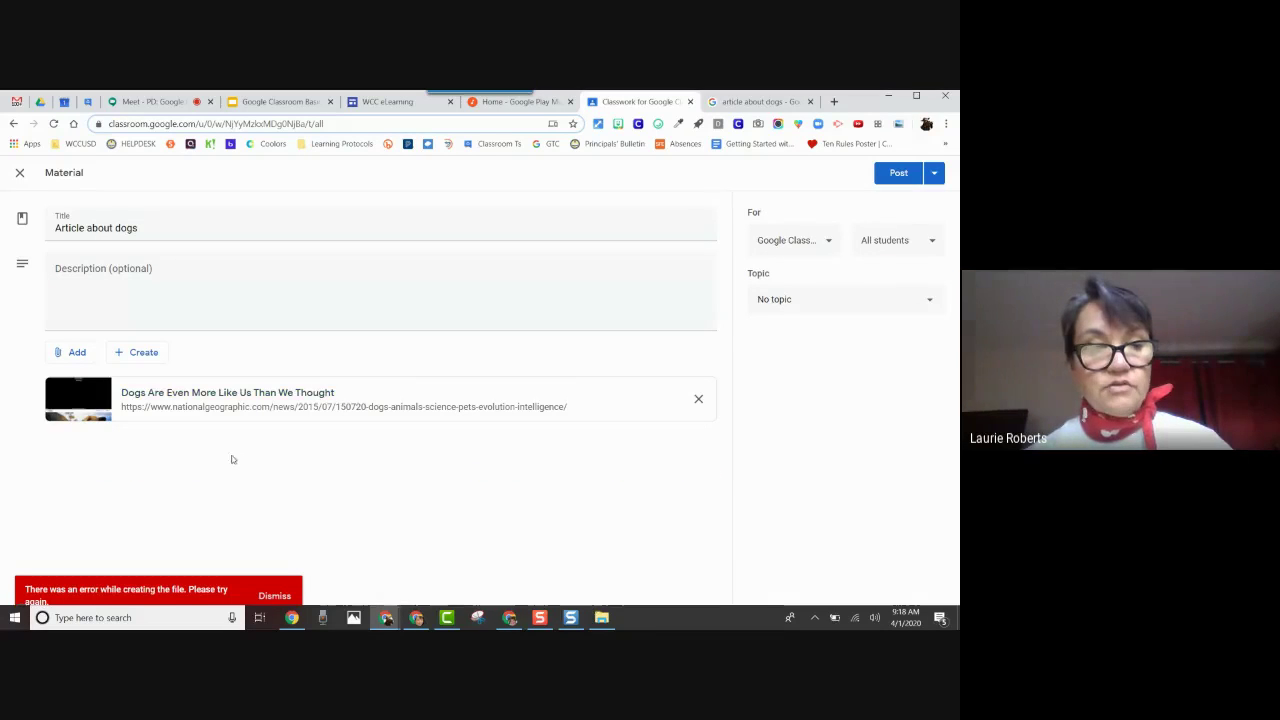
left_click(274, 596)
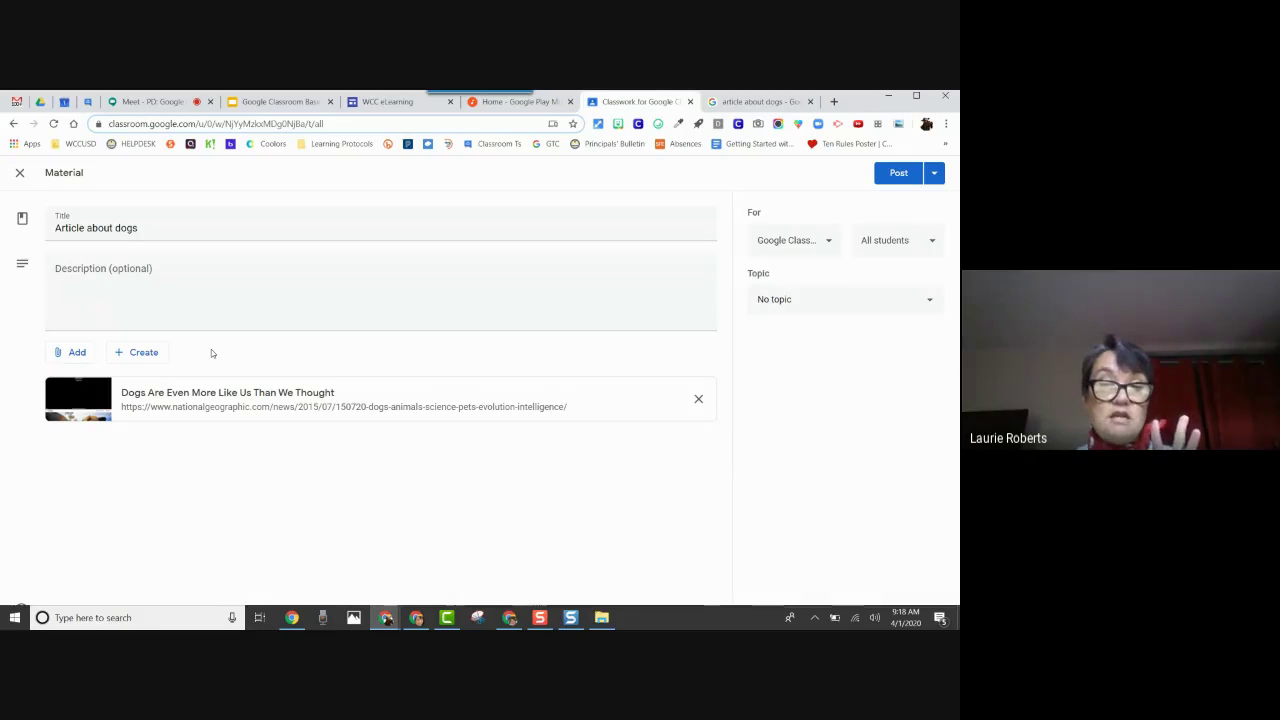
left_click(138, 352)
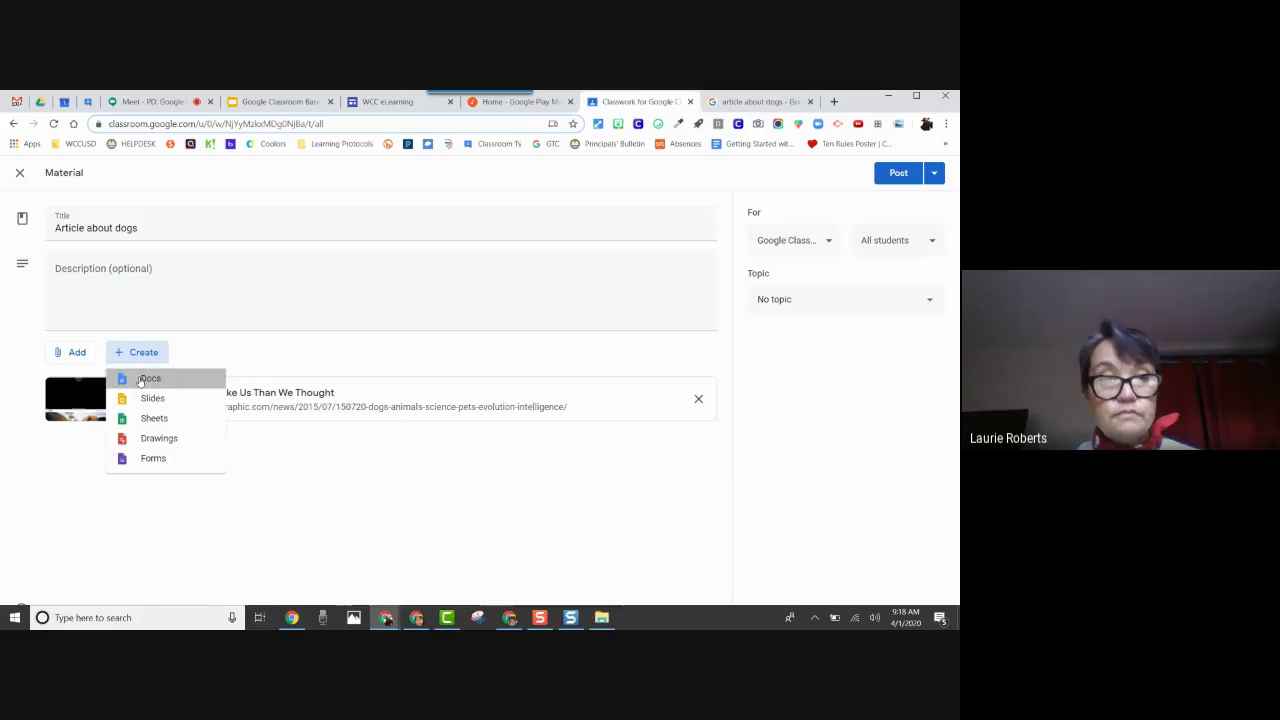
left_click(141, 378)
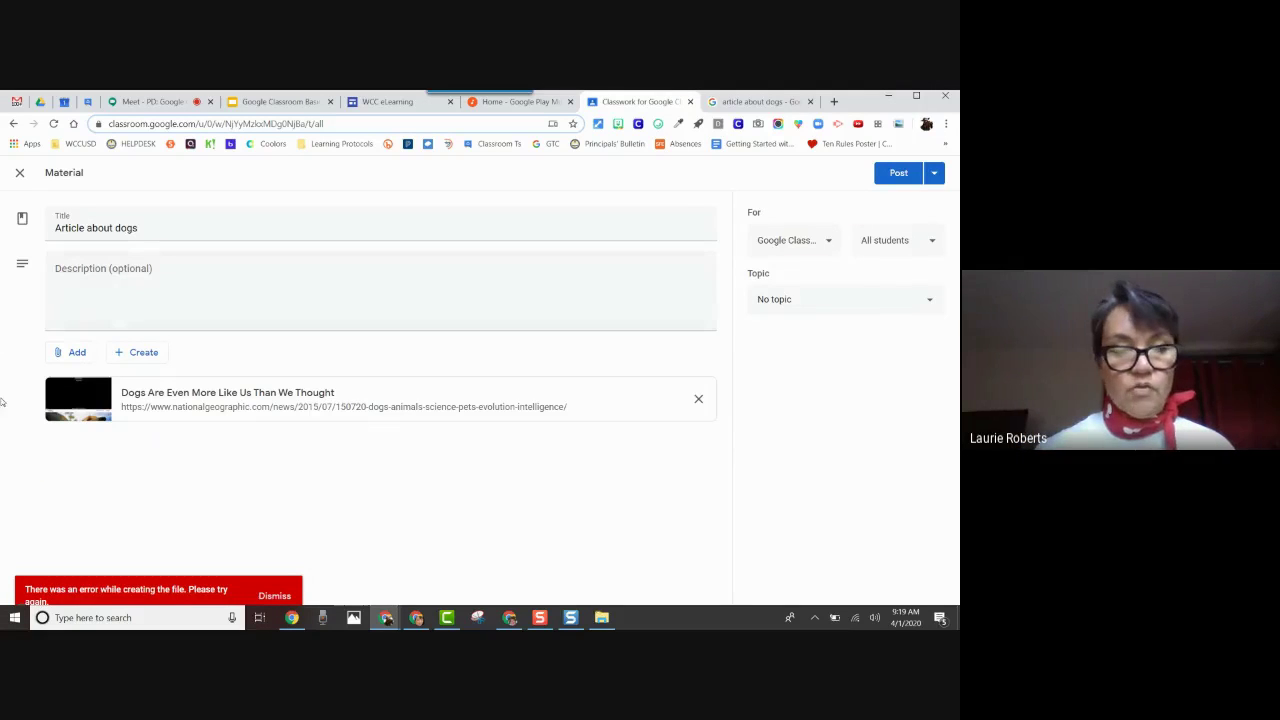
left_click(274, 595)
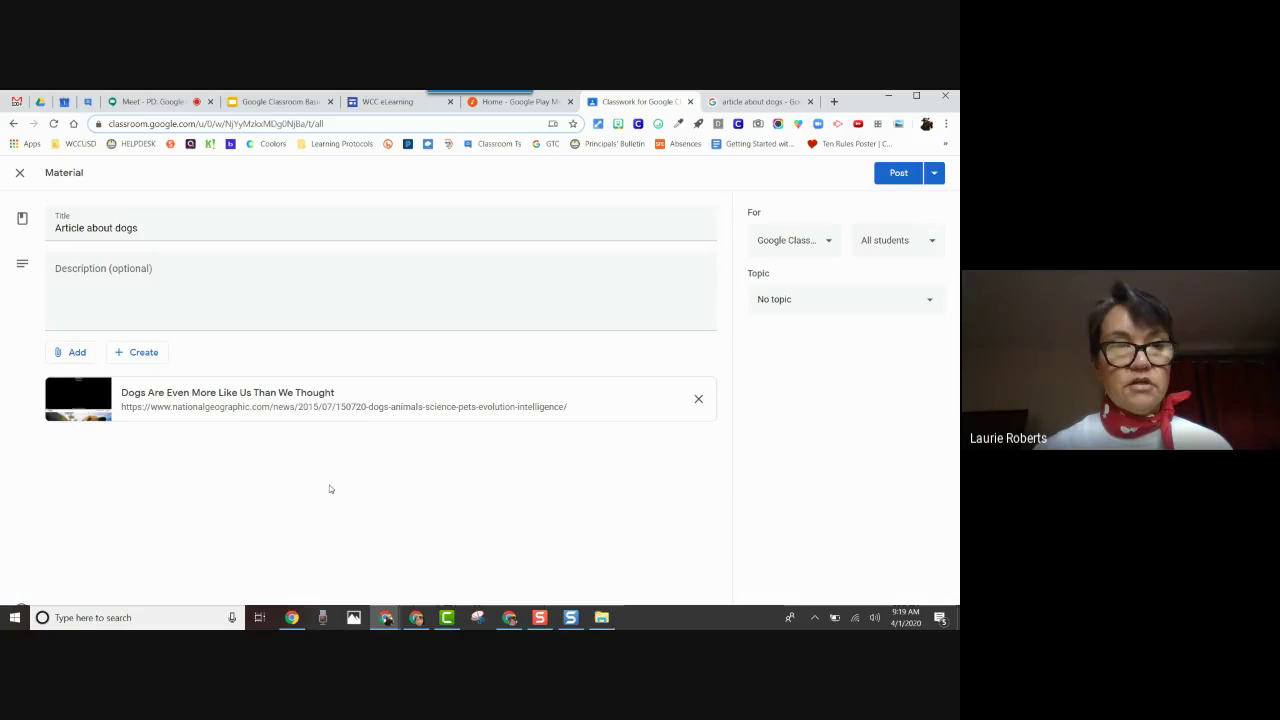
- Post the "Article about dogs" material, check that its attached link opens the article, and return to the classwork page
left_click(889, 174)
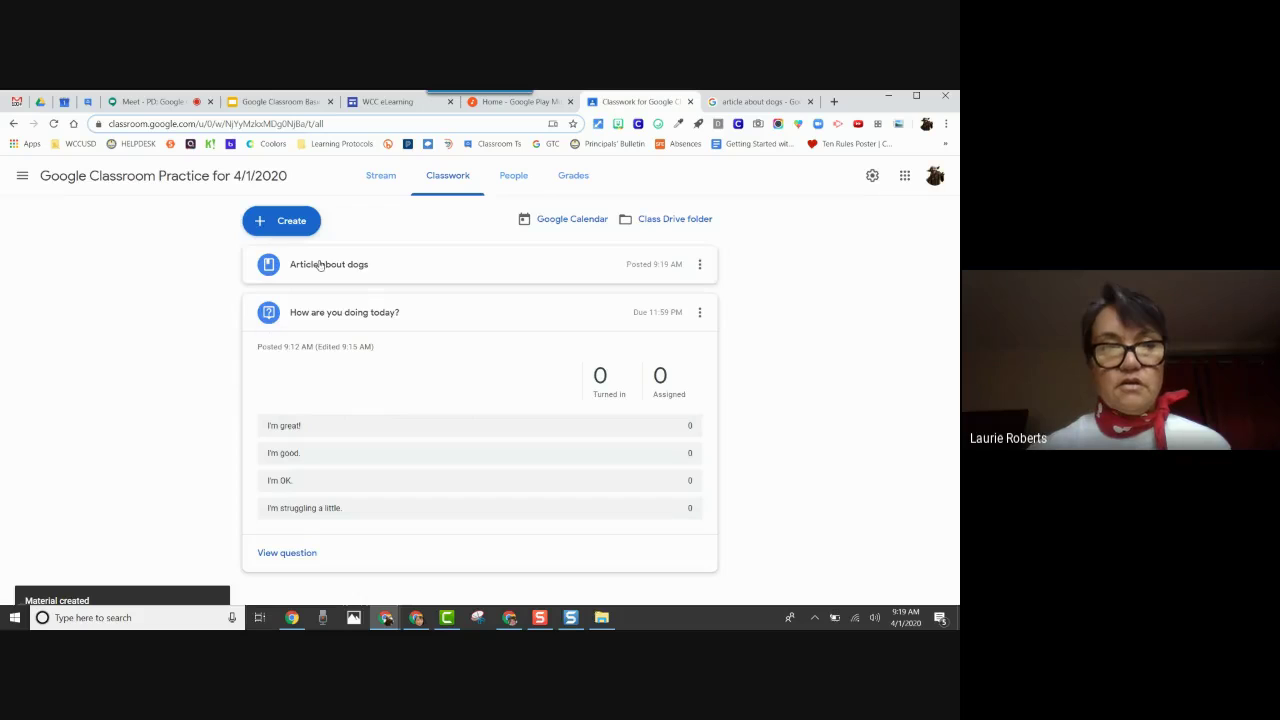
left_click(333, 264)
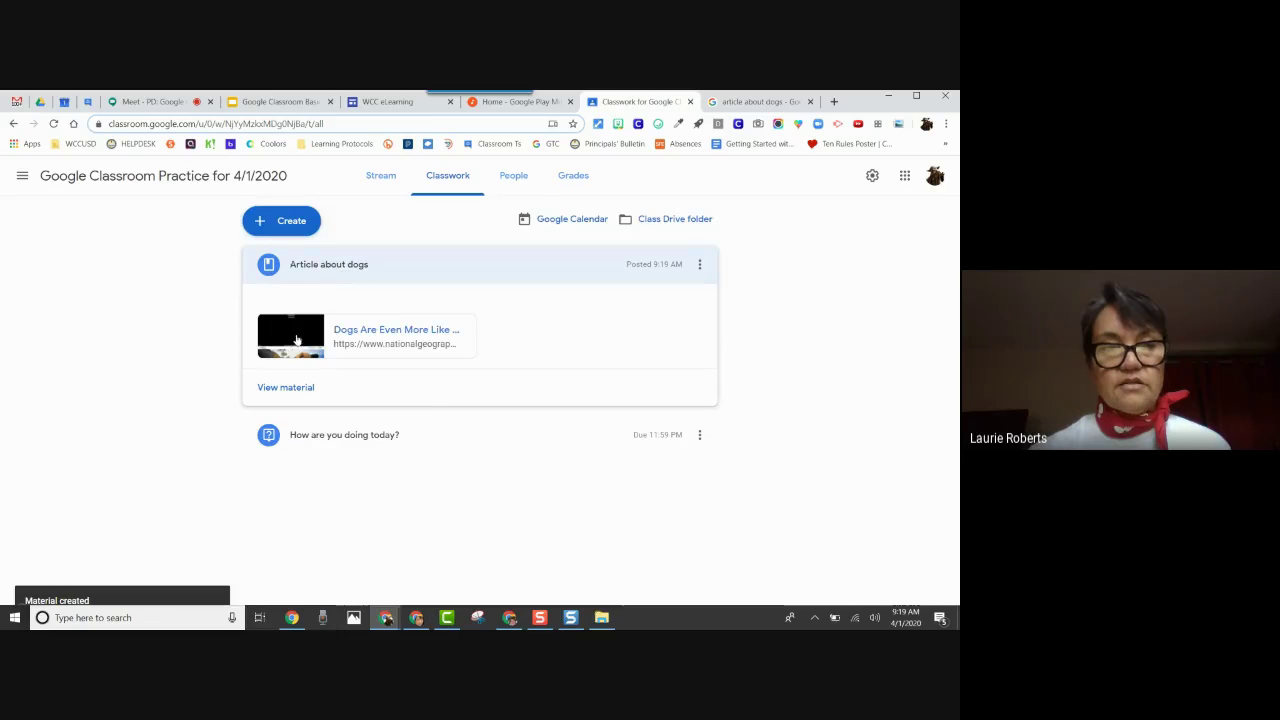
left_click(296, 339)
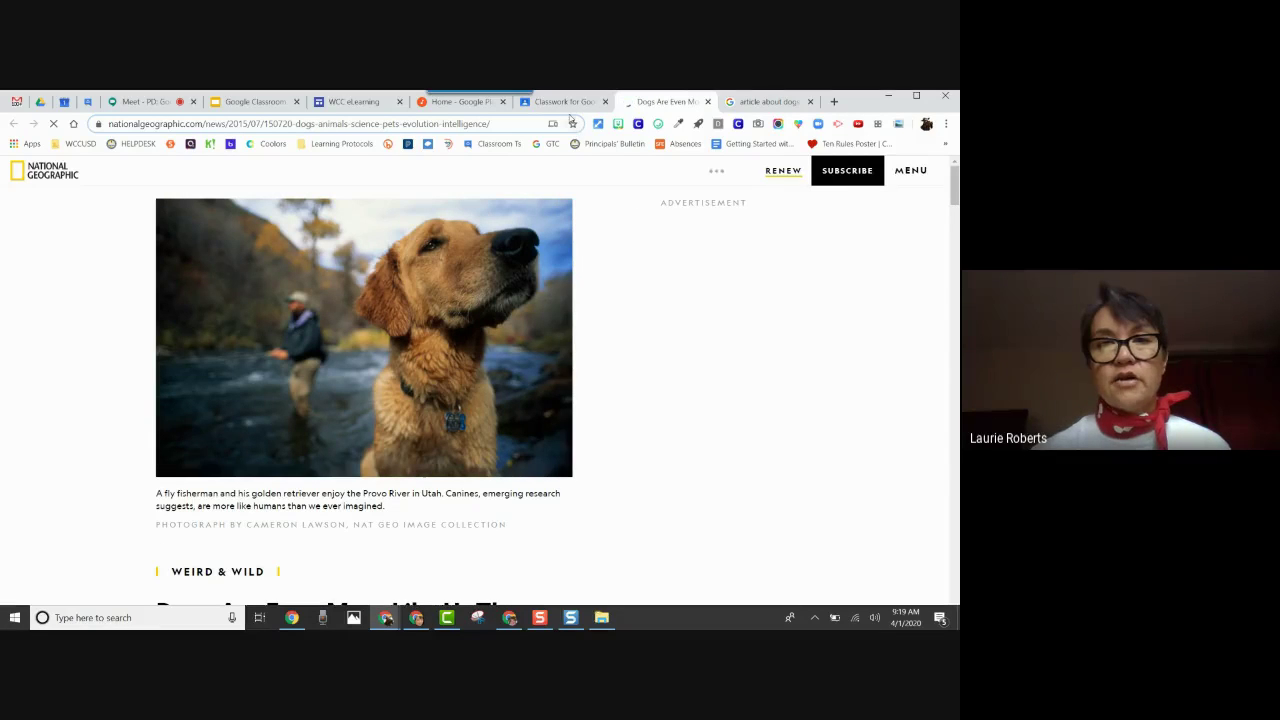
left_click(565, 103)
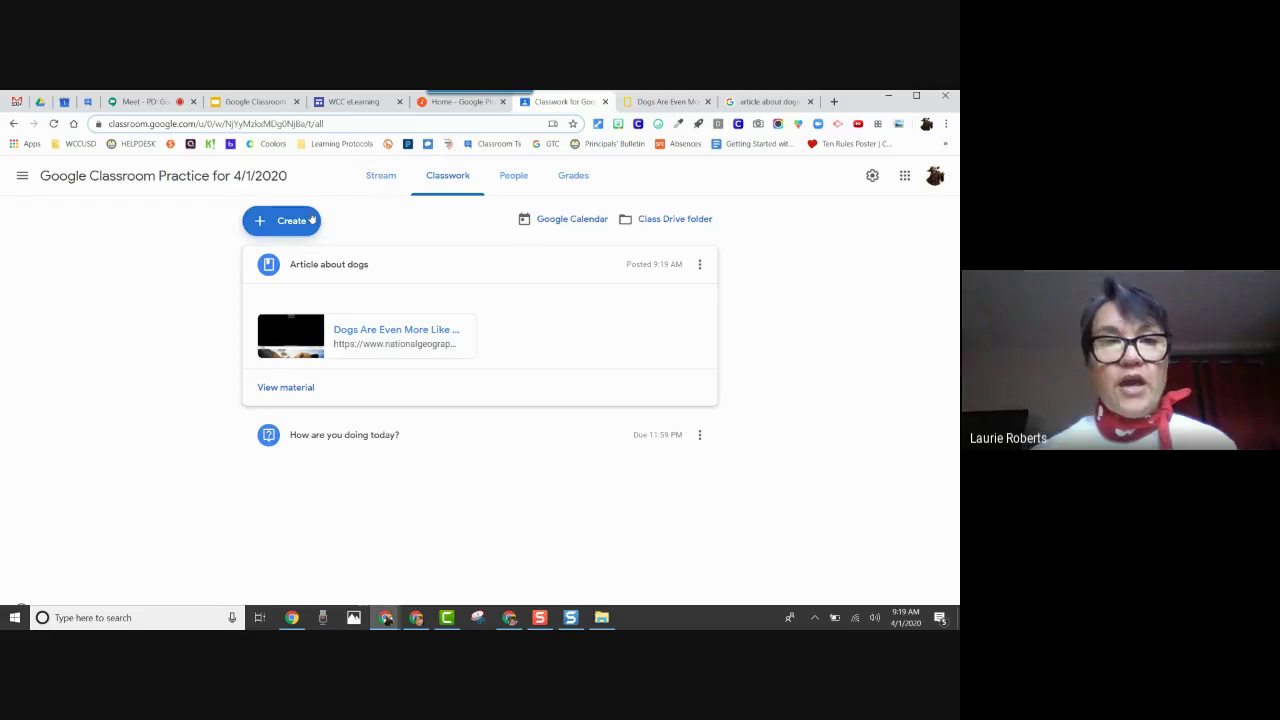
- Start a new classwork assignment and show the options for adding attachments
left_click(271, 224)
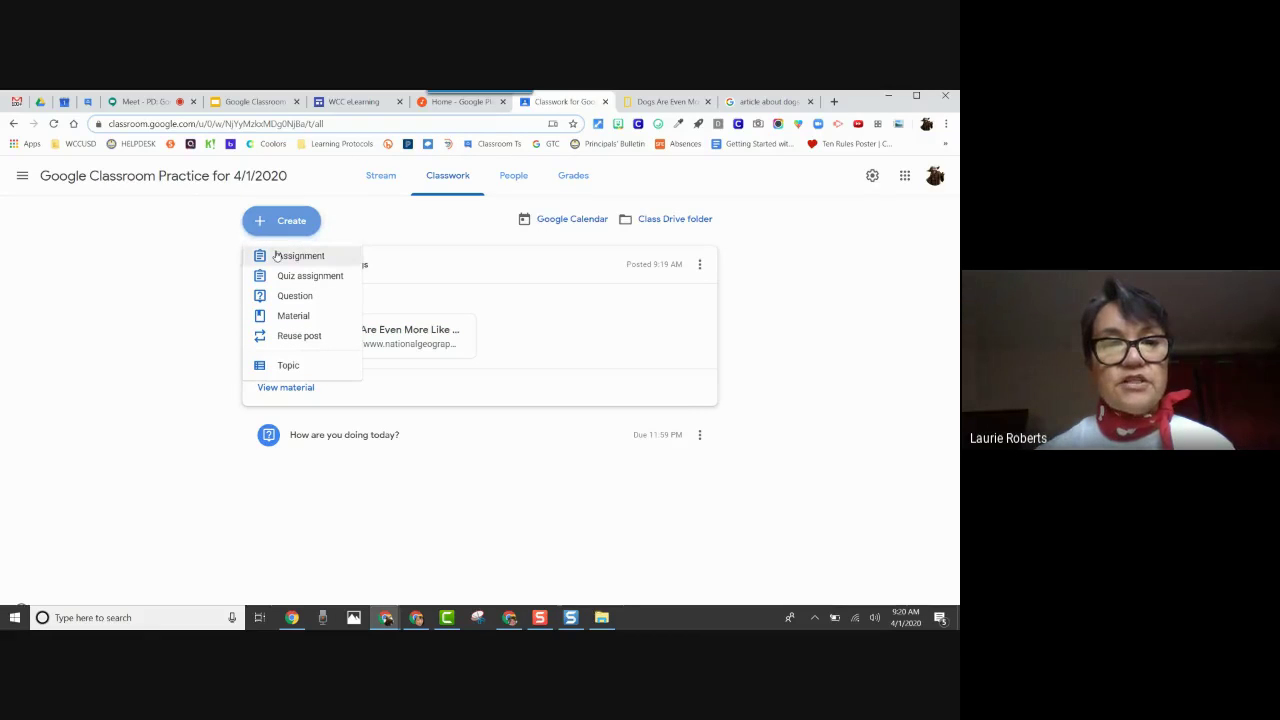
left_click(277, 256)
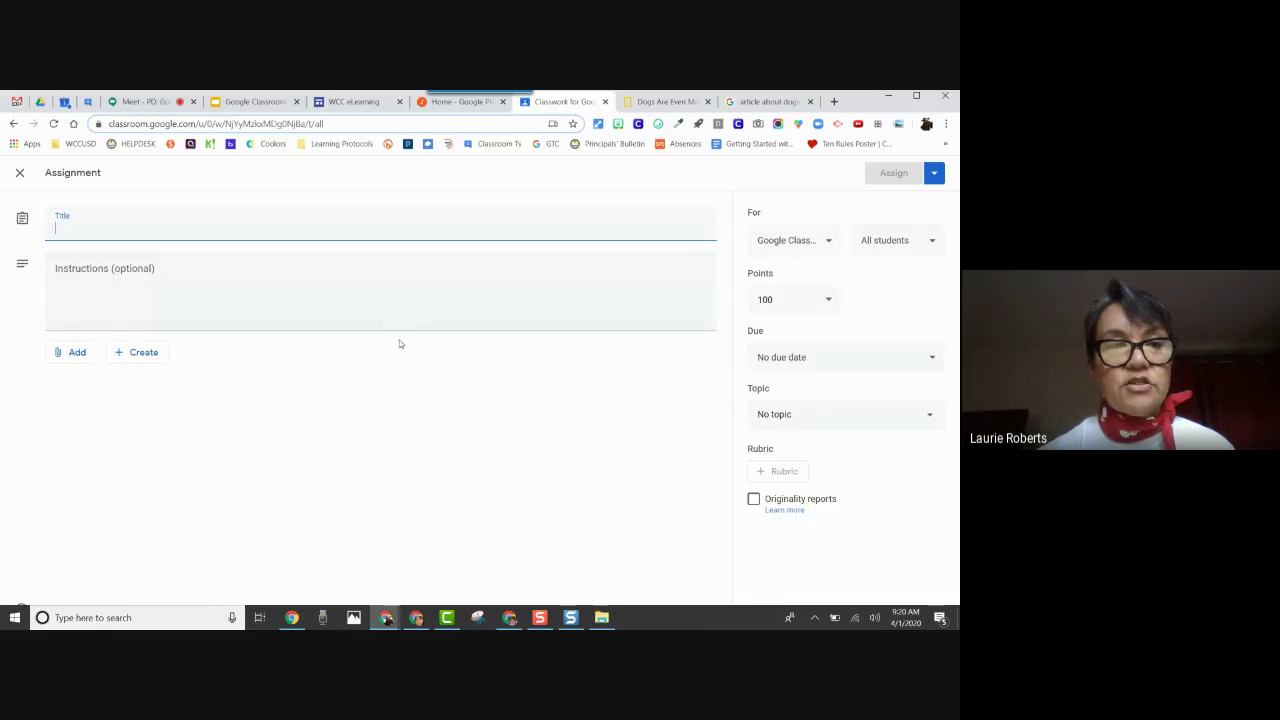
left_click(64, 354)
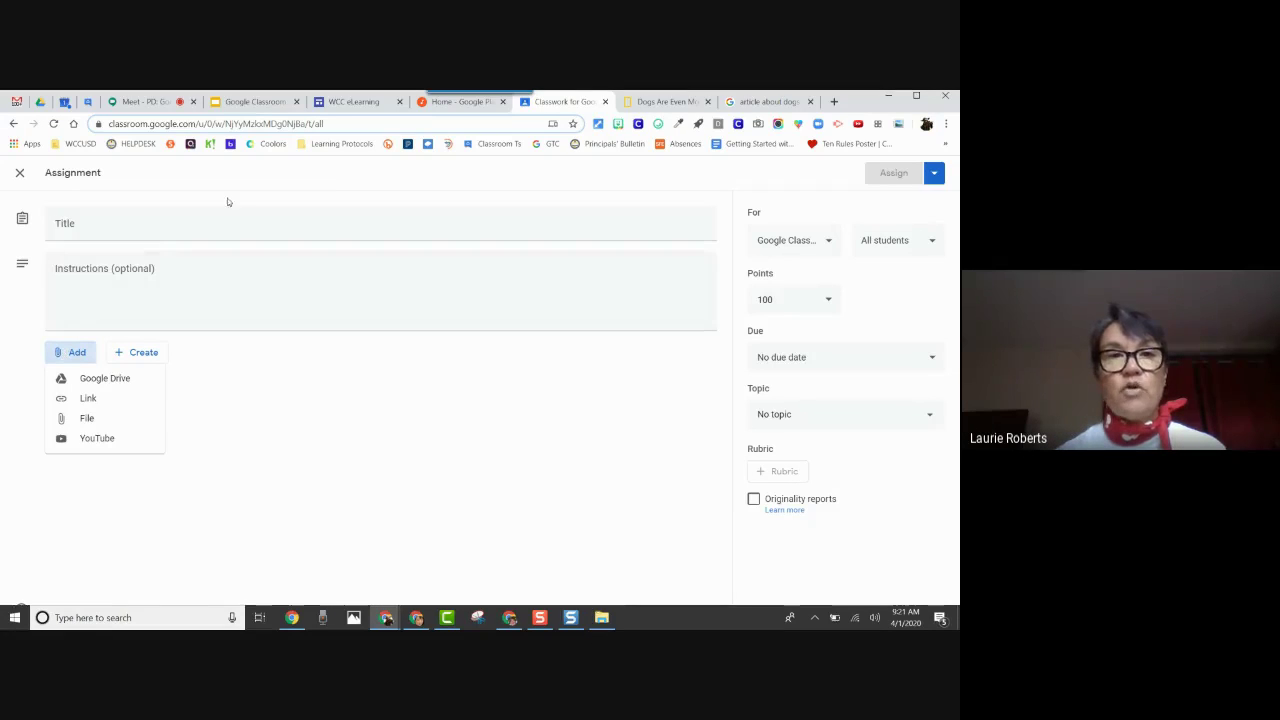
- Switch to the WCC eLearning site and open the teachers' Professional Learning page
left_click(344, 101)
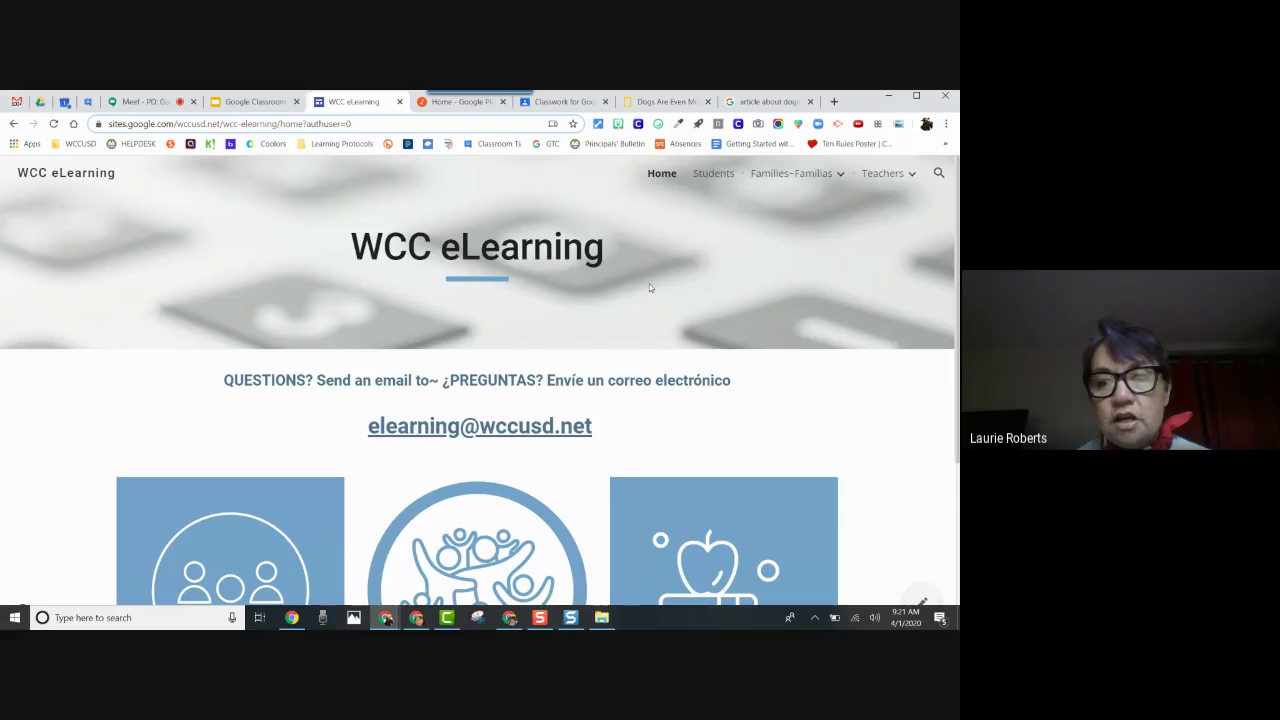
scroll(649, 288, "down", 3)
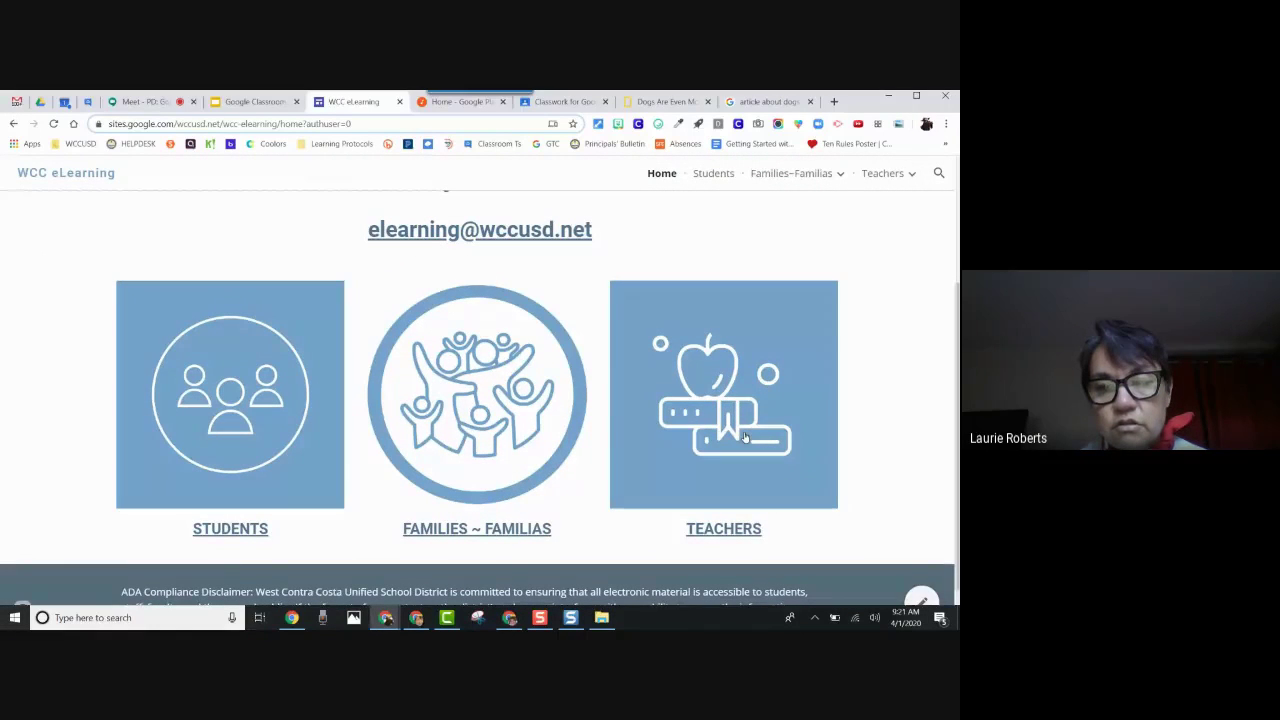
scroll(744, 436, "up", 2)
left_click(910, 176)
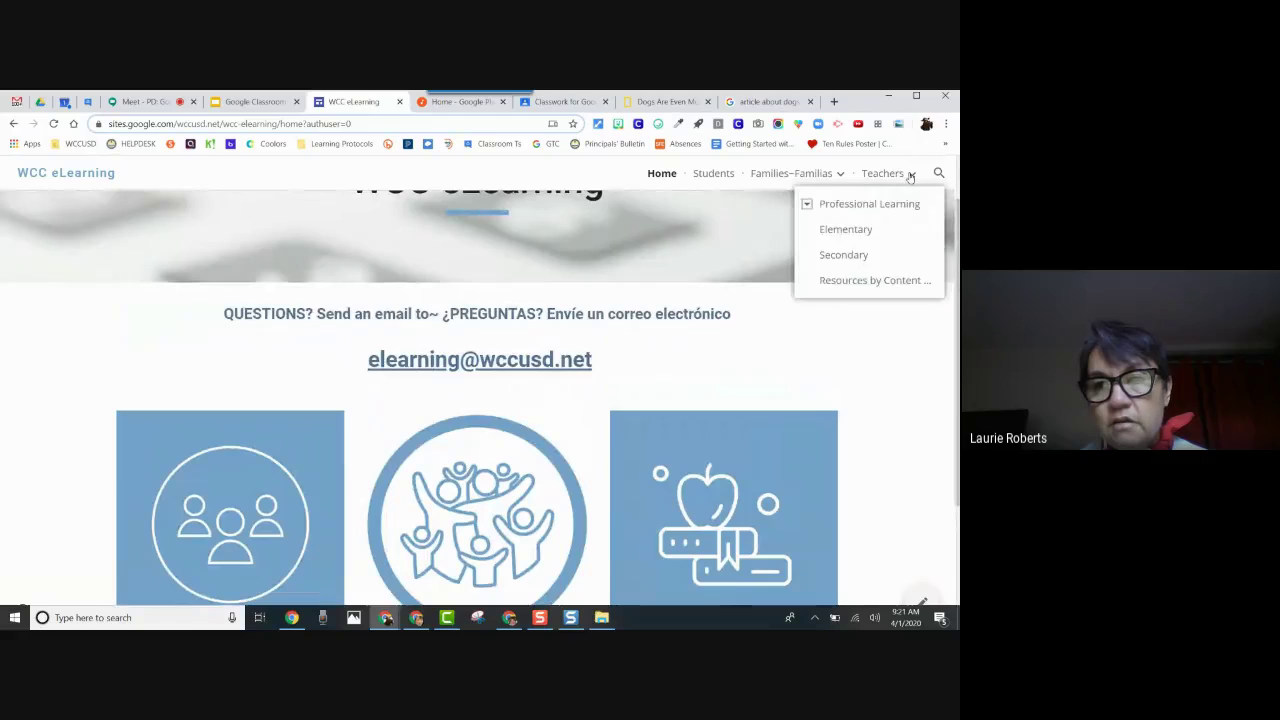
left_click(910, 176)
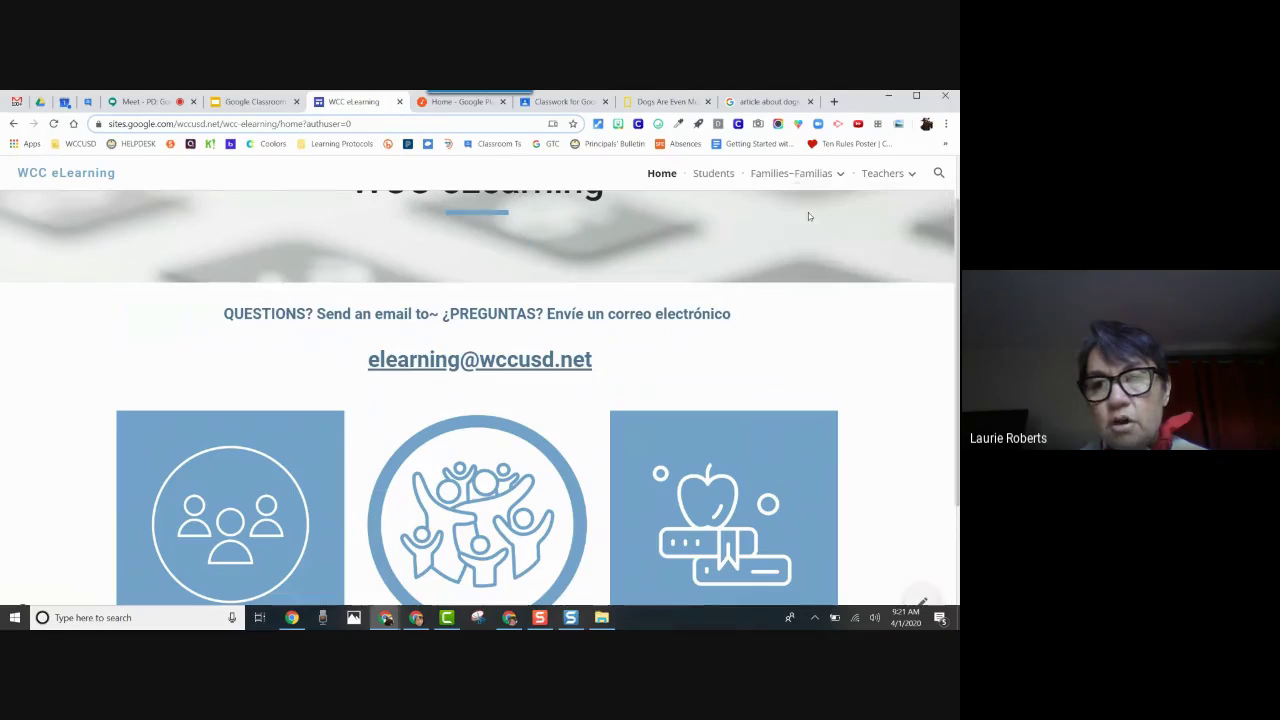
left_click(880, 176)
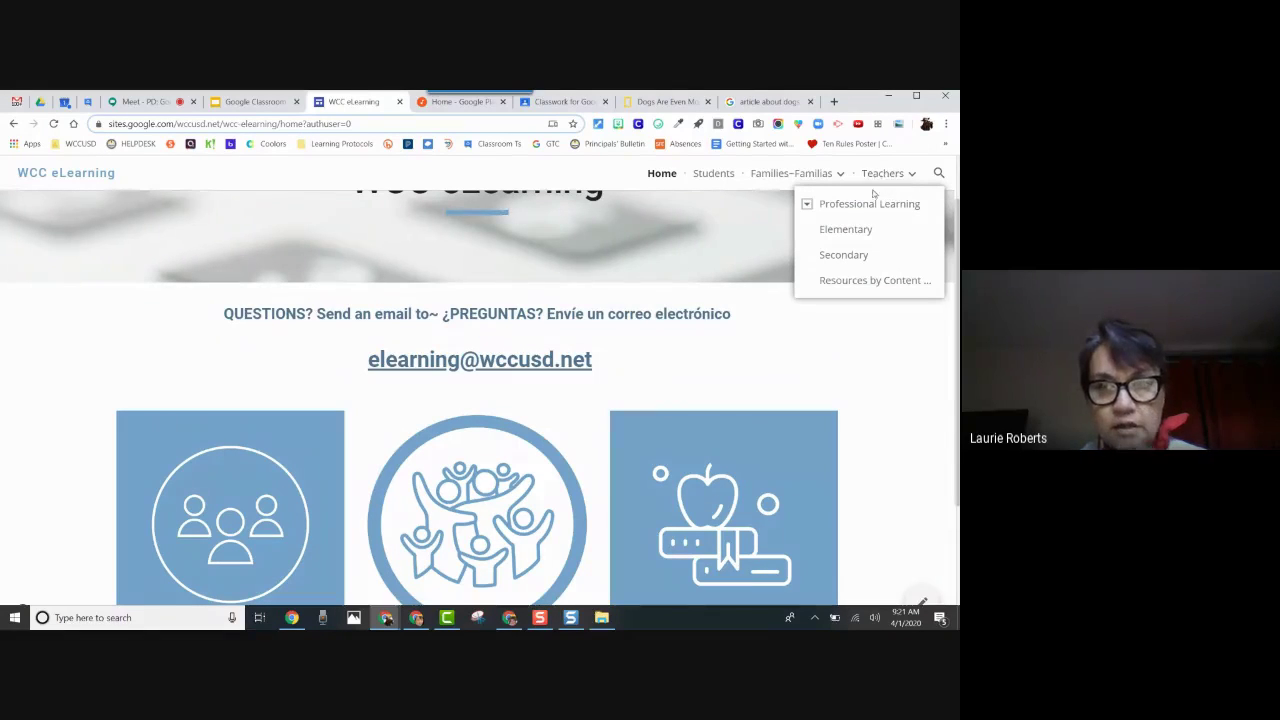
left_click(872, 204)
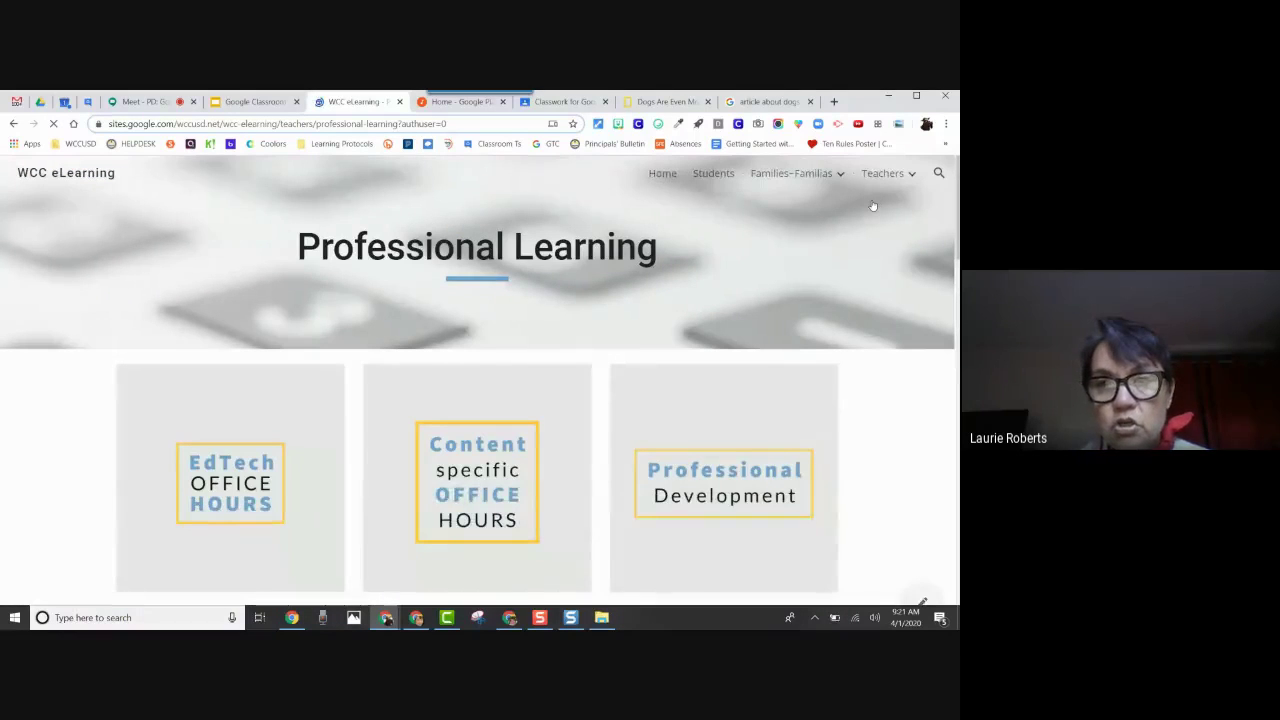
- Examine the Distance Learning PD Schedule, including the EdTech Office Hours link, and the session descriptions below it
scroll(872, 205, "down", 5)
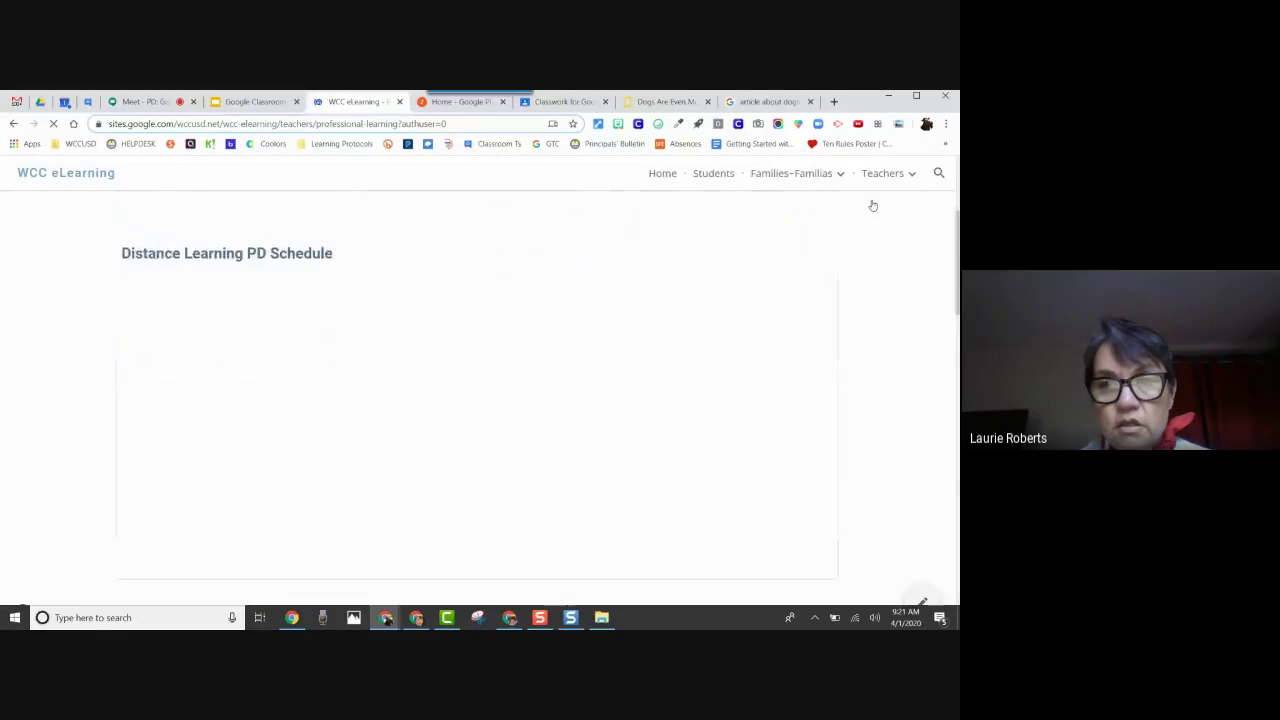
scroll(872, 205, "up", 5)
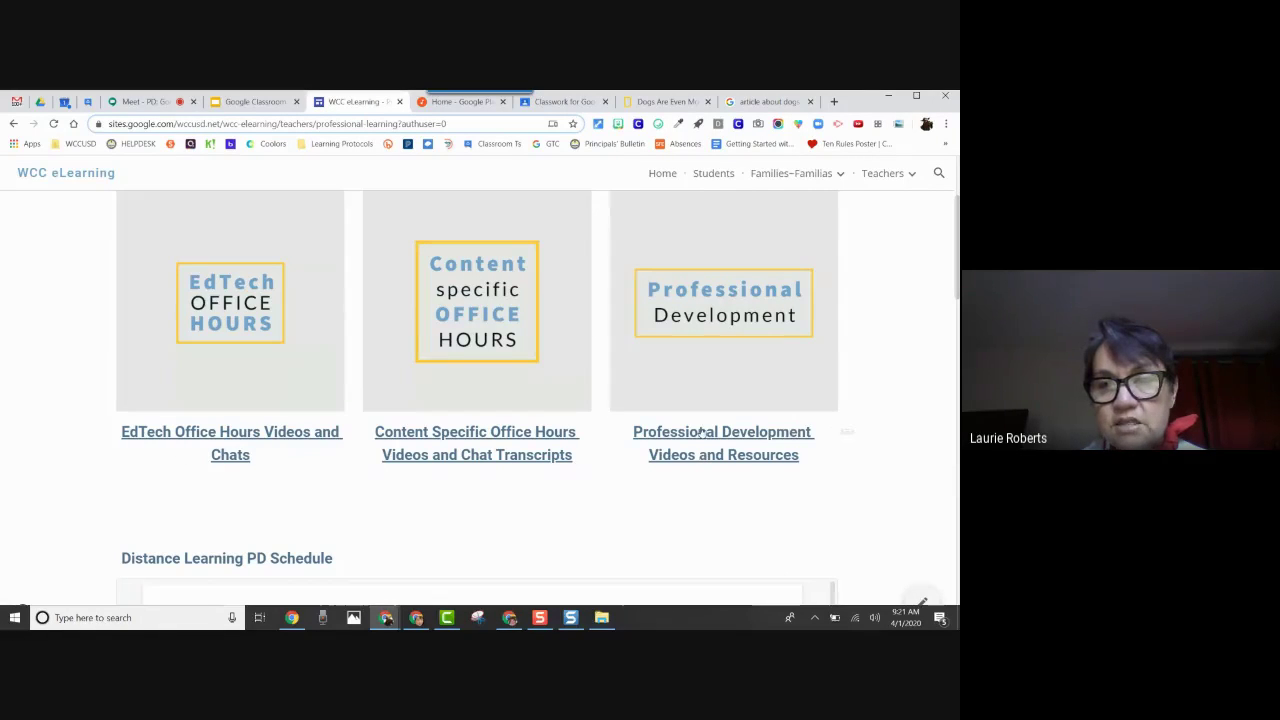
scroll(898, 467, "down", 1)
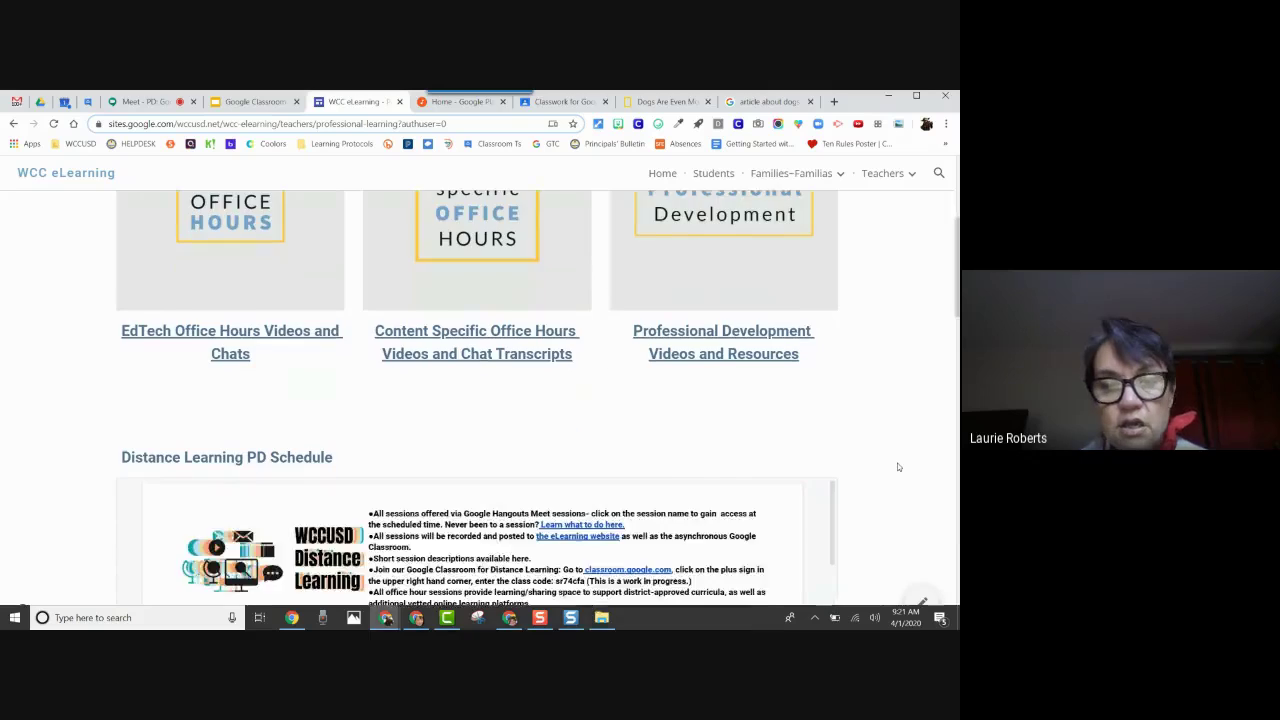
scroll(898, 467, "down", 3)
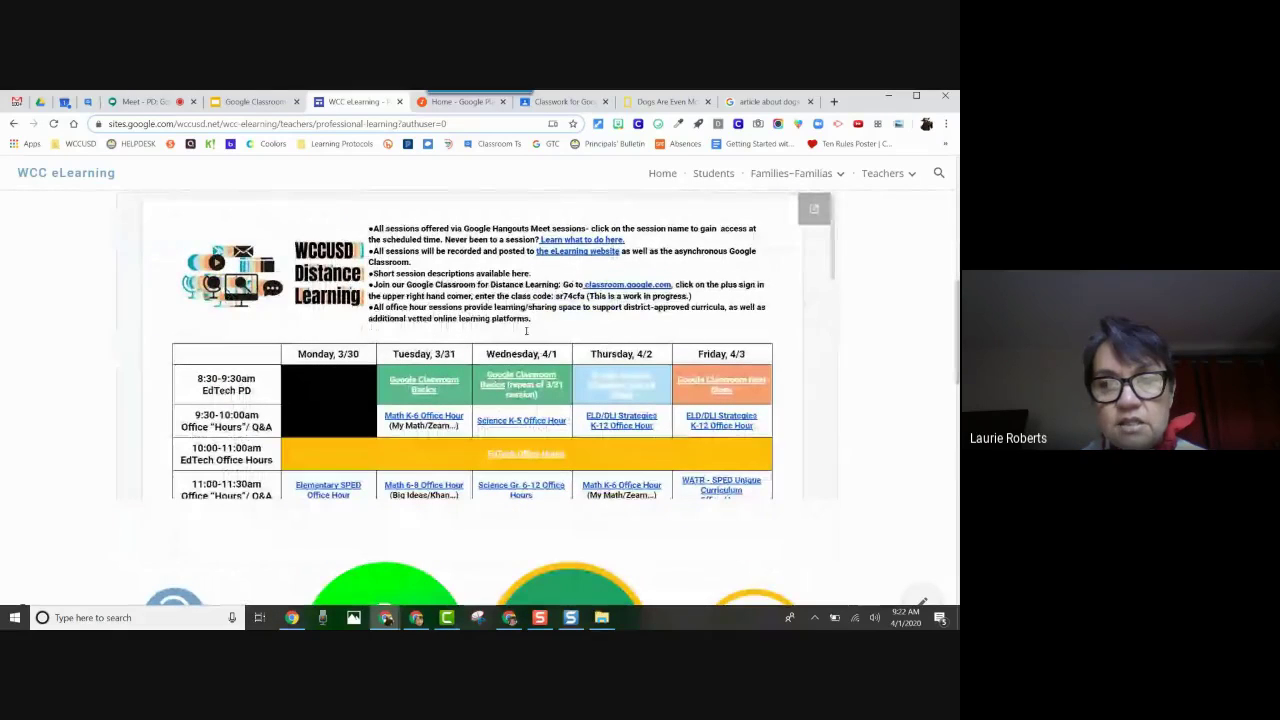
scroll(526, 330, "down", 1)
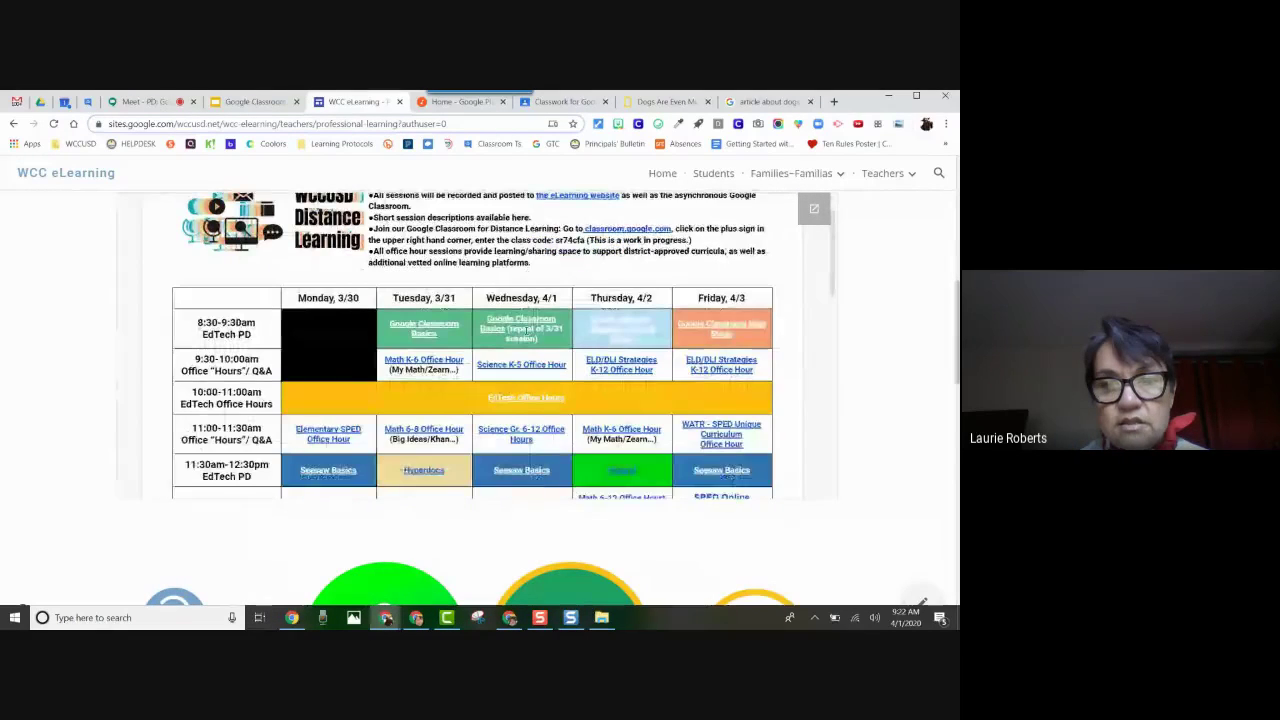
scroll(526, 330, "down", 2)
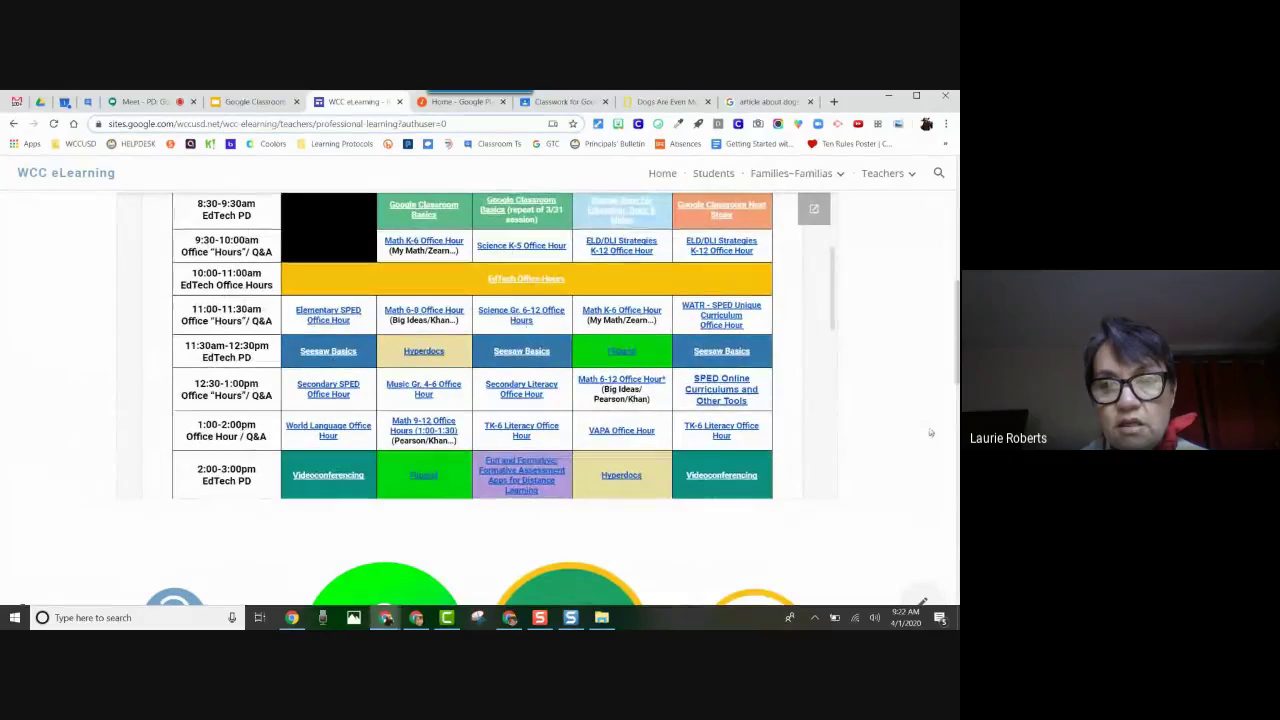
scroll(866, 437, "down", 3)
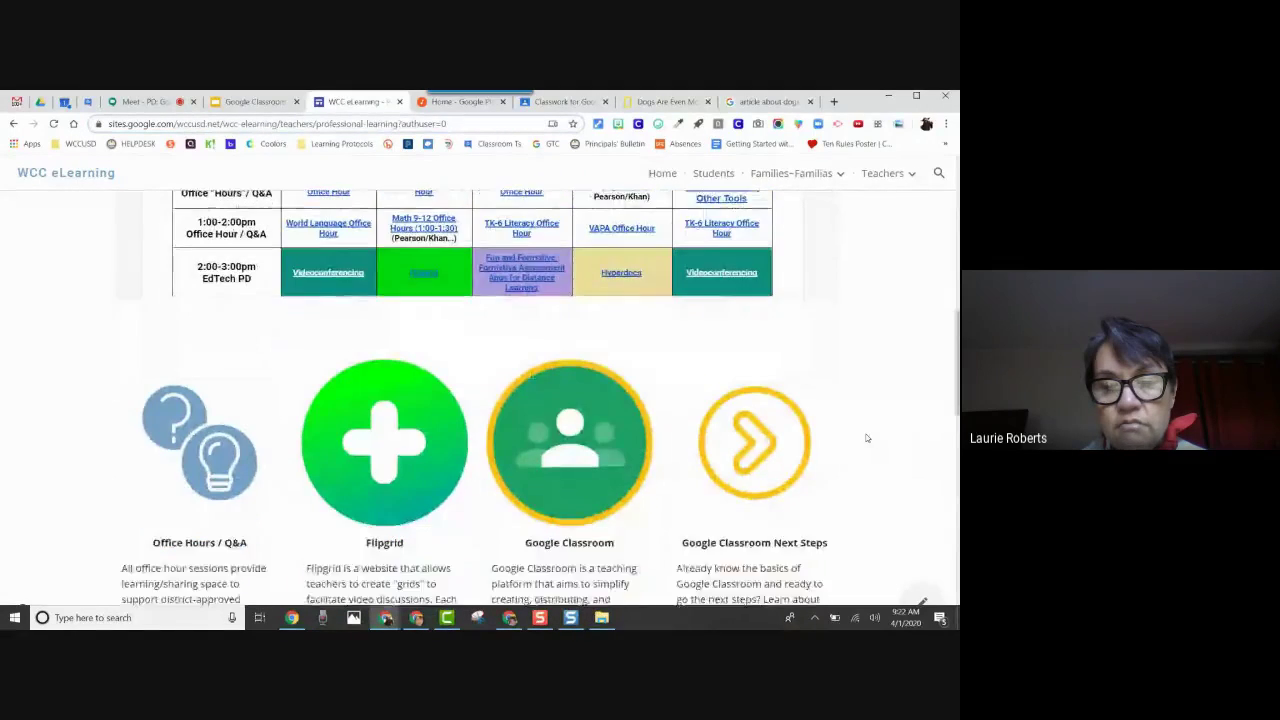
scroll(867, 438, "down", 3)
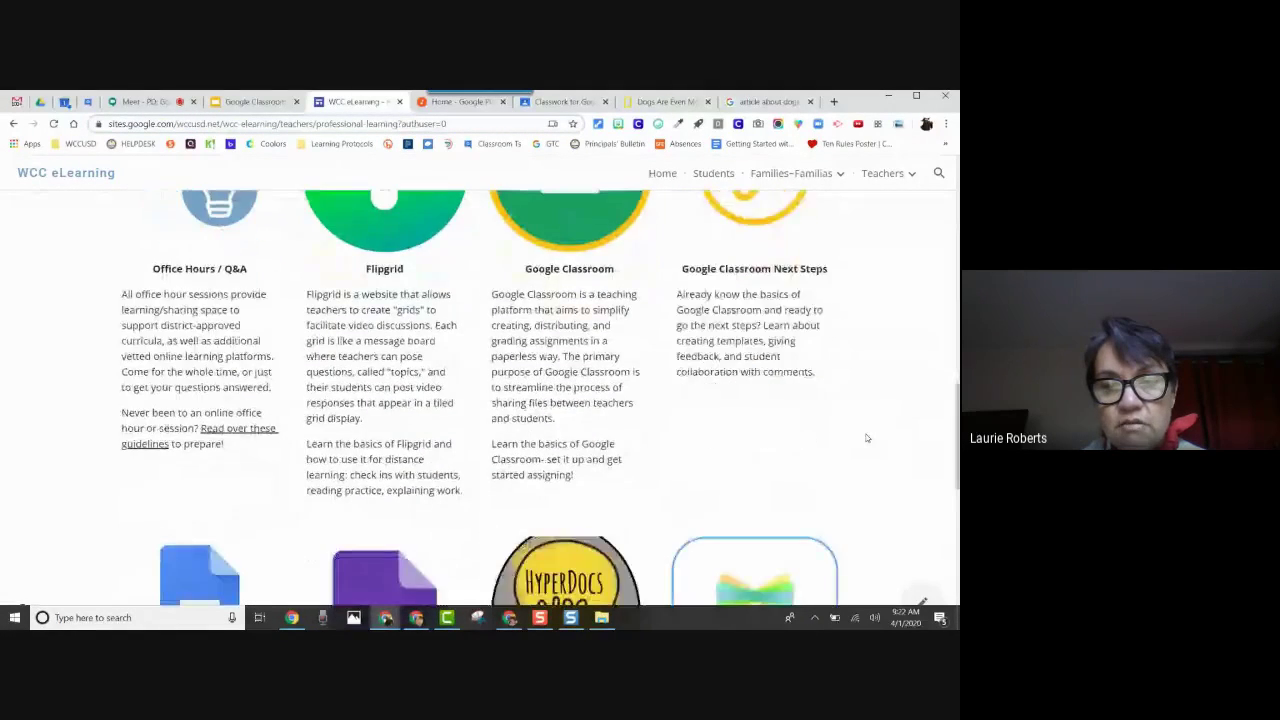
scroll(867, 438, "down", 3)
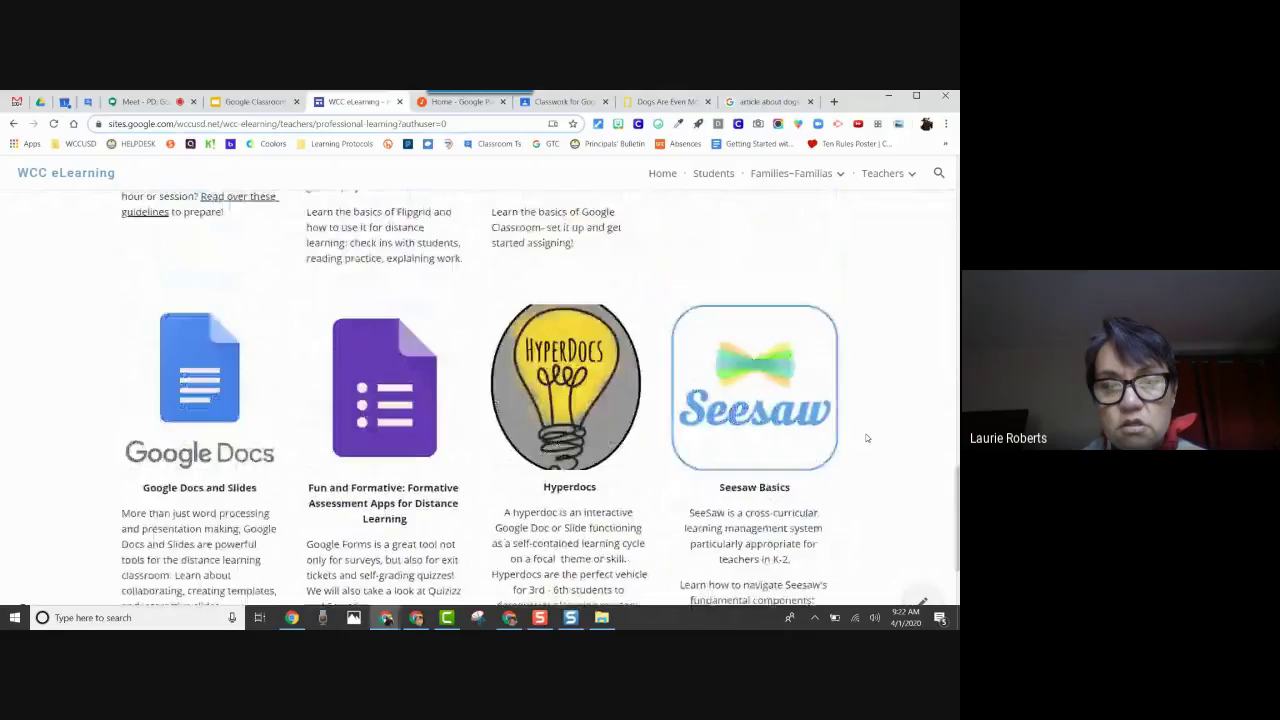
scroll(867, 438, "up", 10)
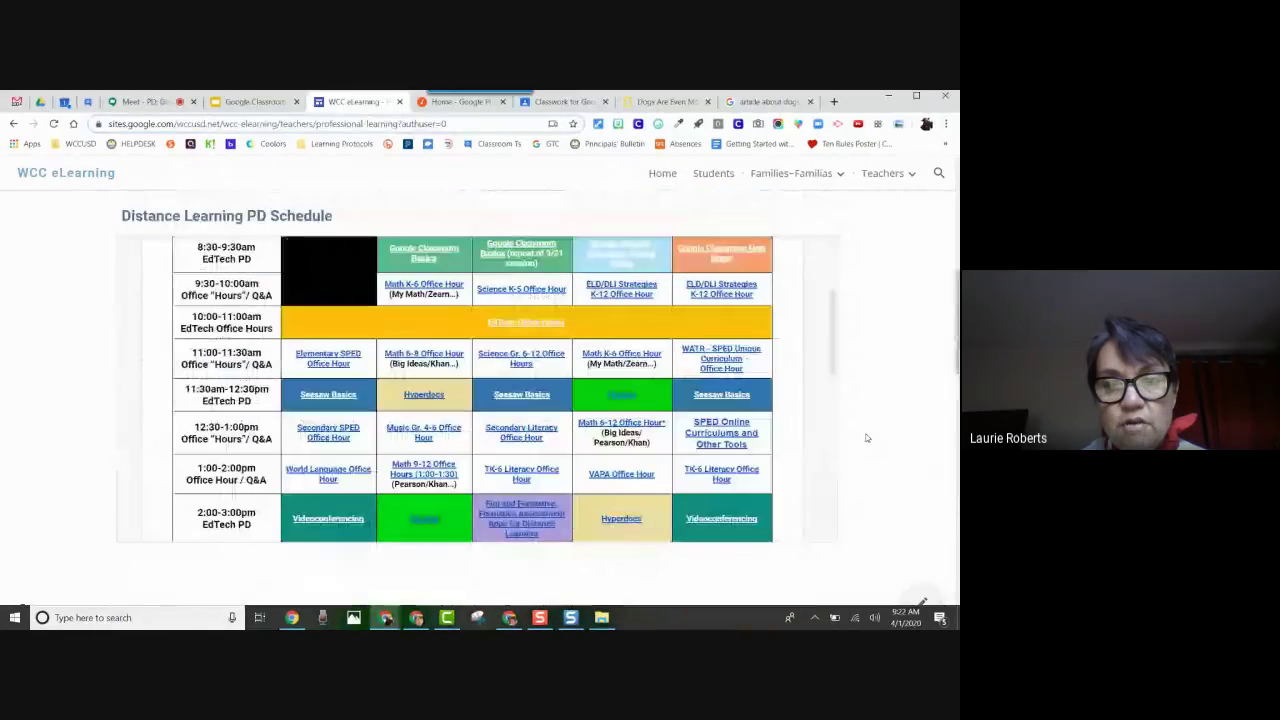
scroll(665, 404, "down", 1)
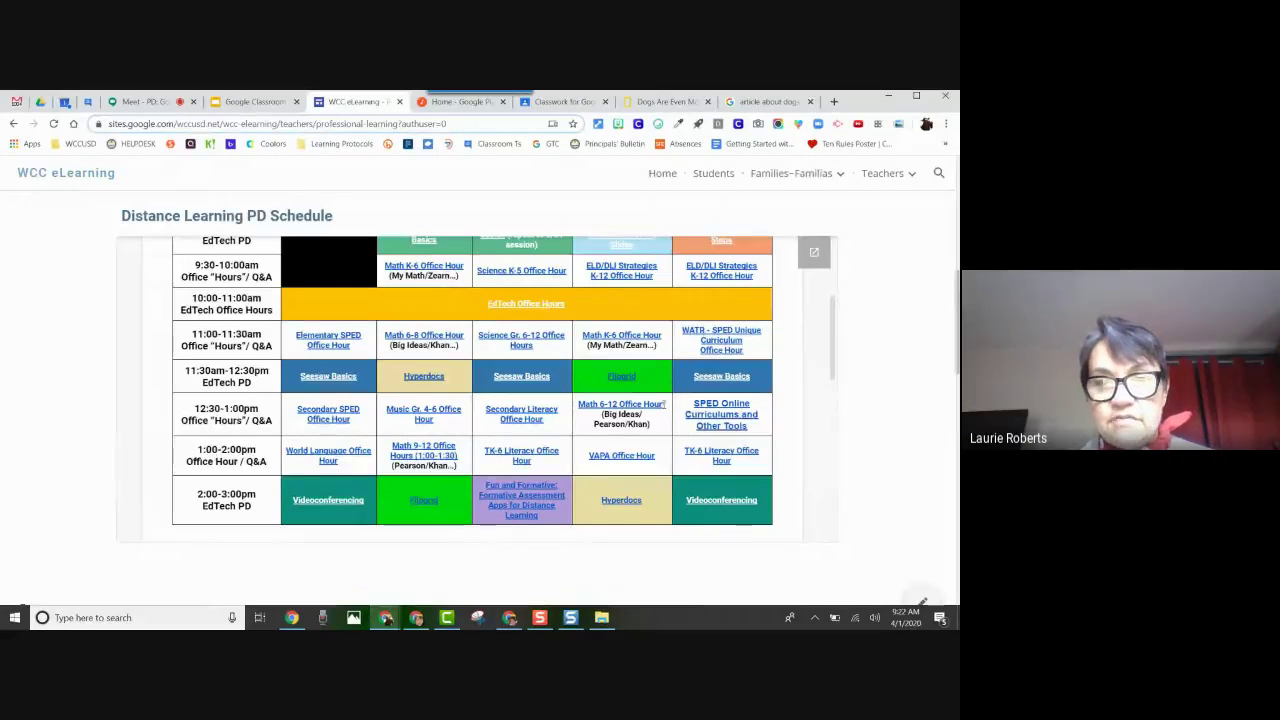
scroll(552, 410, "up", 3)
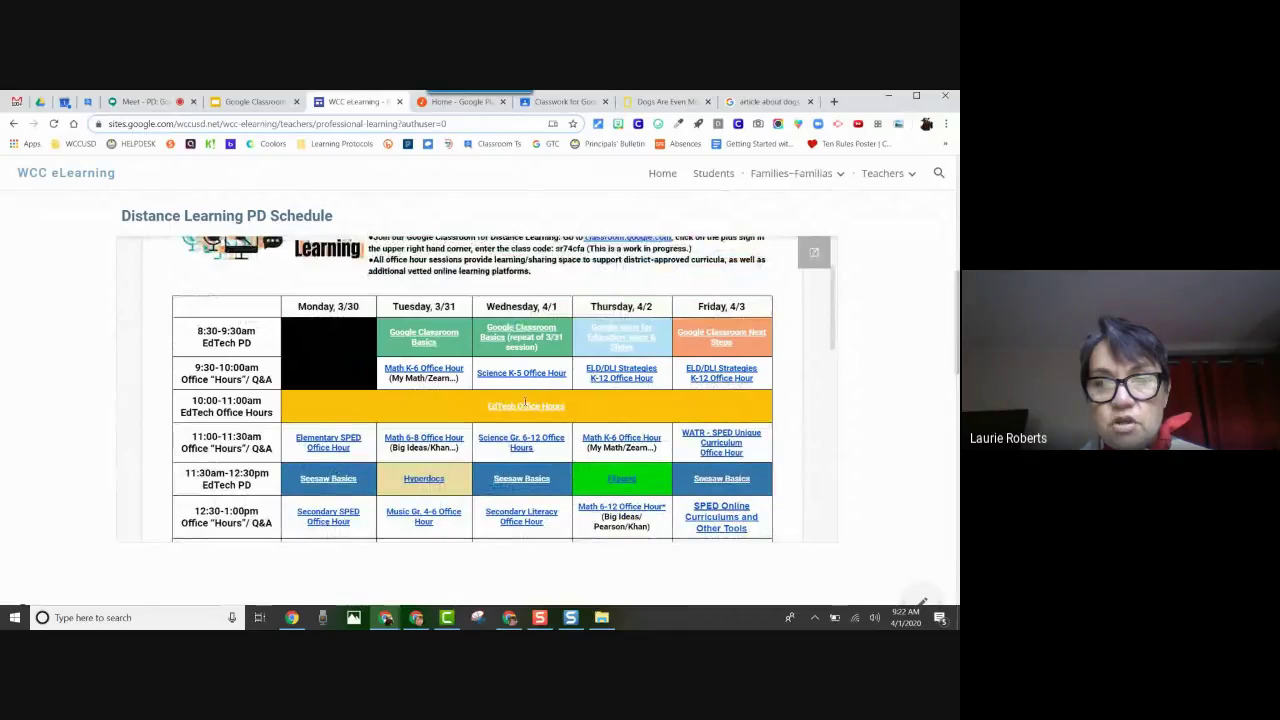
mouse_move(520, 406)
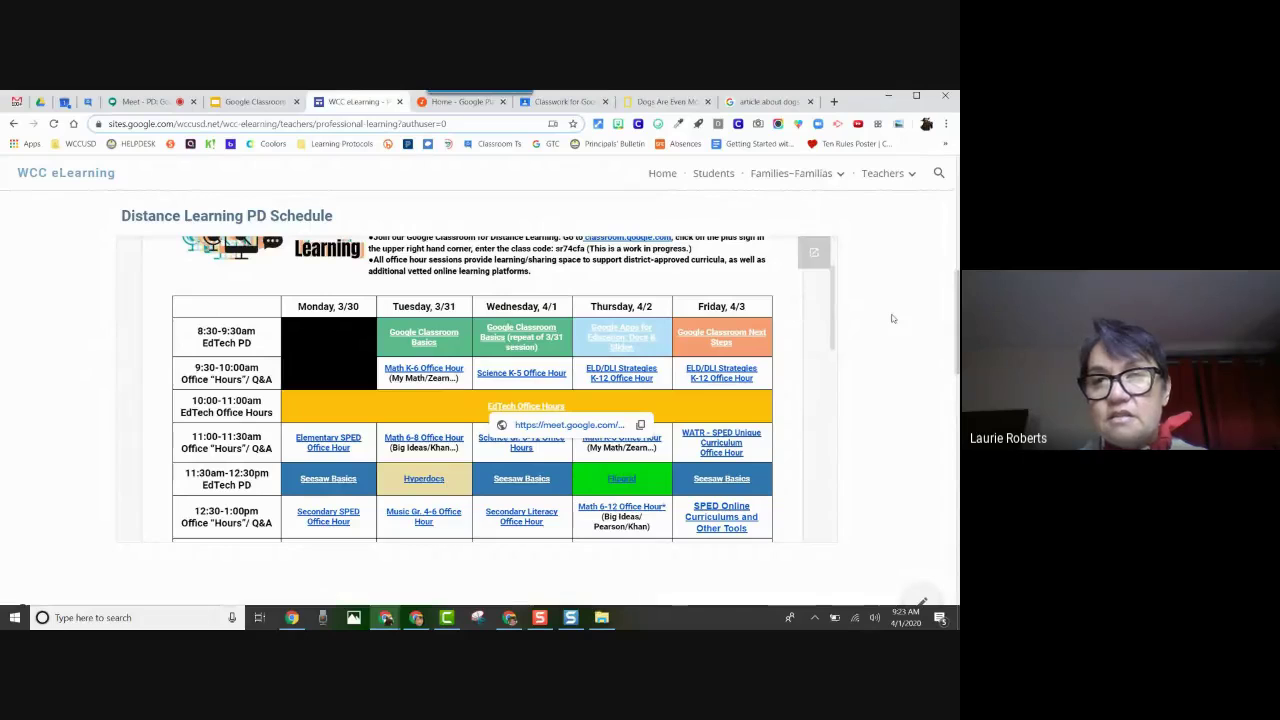
- Open the Professional Development Sessions and Resources page and look through its session videos, slides and chat transcripts
scroll(893, 318, "down", 5)
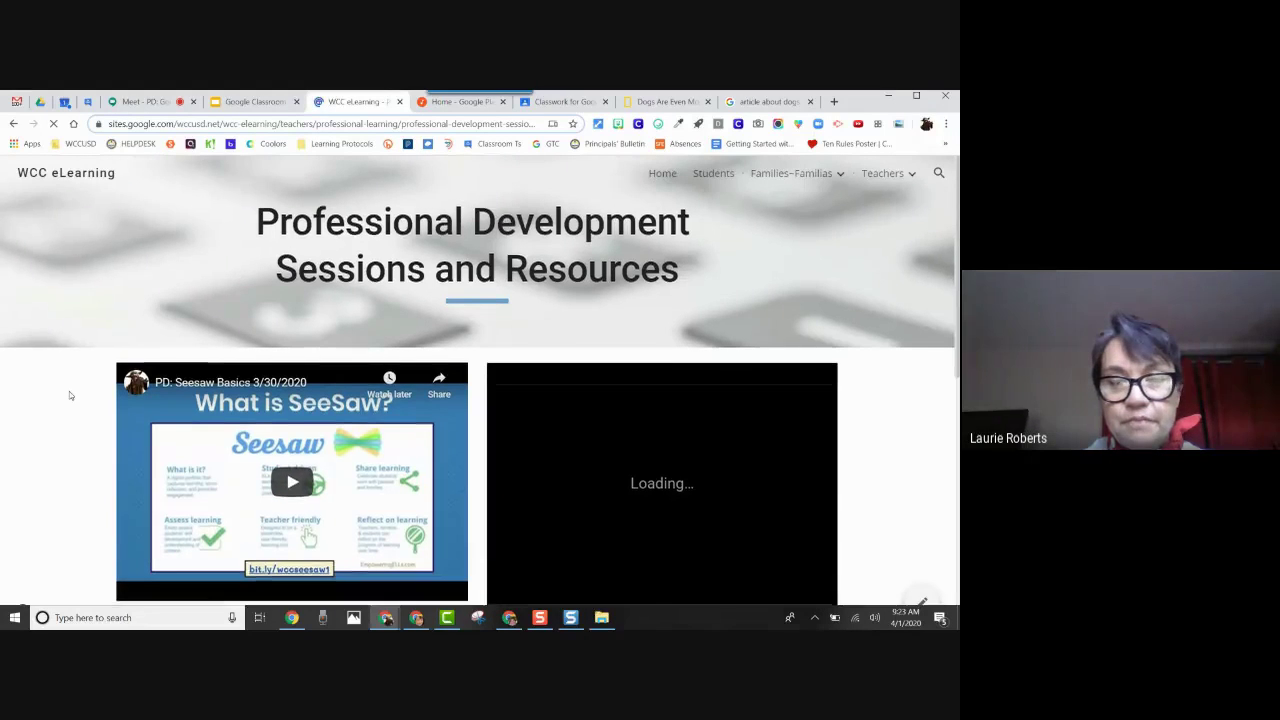
scroll(70, 395, "down", 2)
scroll(69, 395, "down", 4)
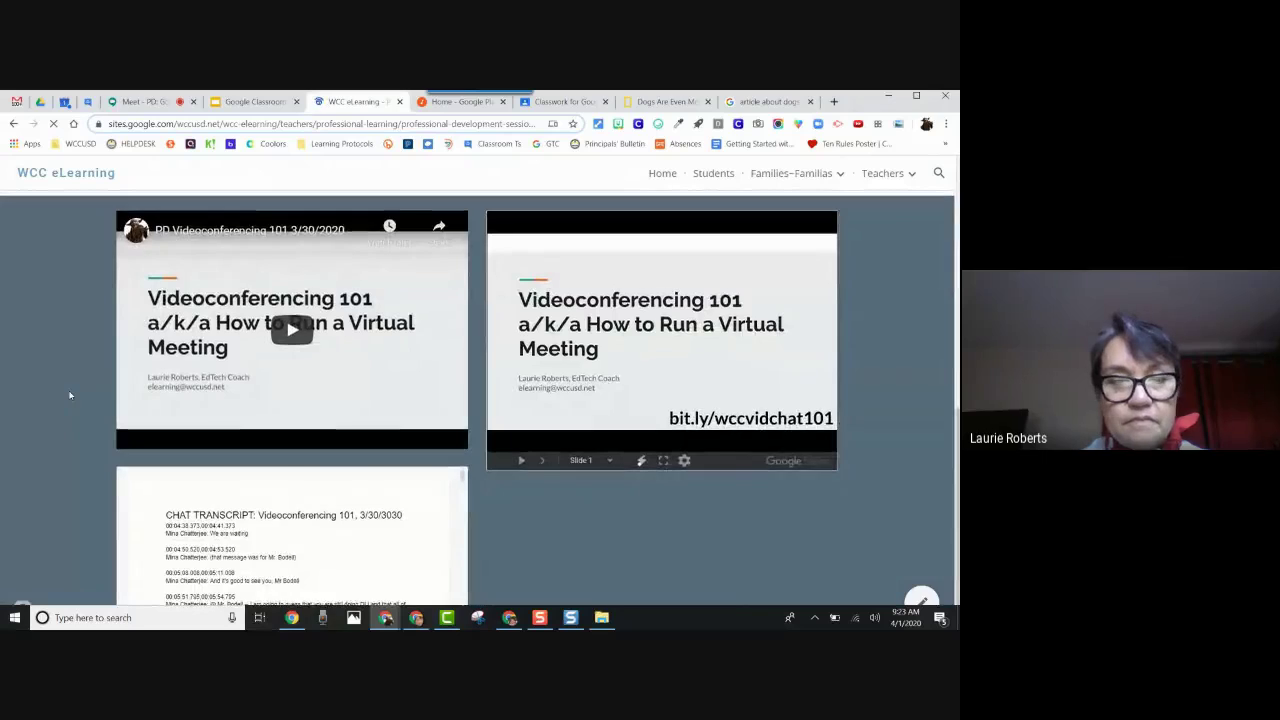
scroll(69, 395, "up", 3)
scroll(69, 395, "up", 5)
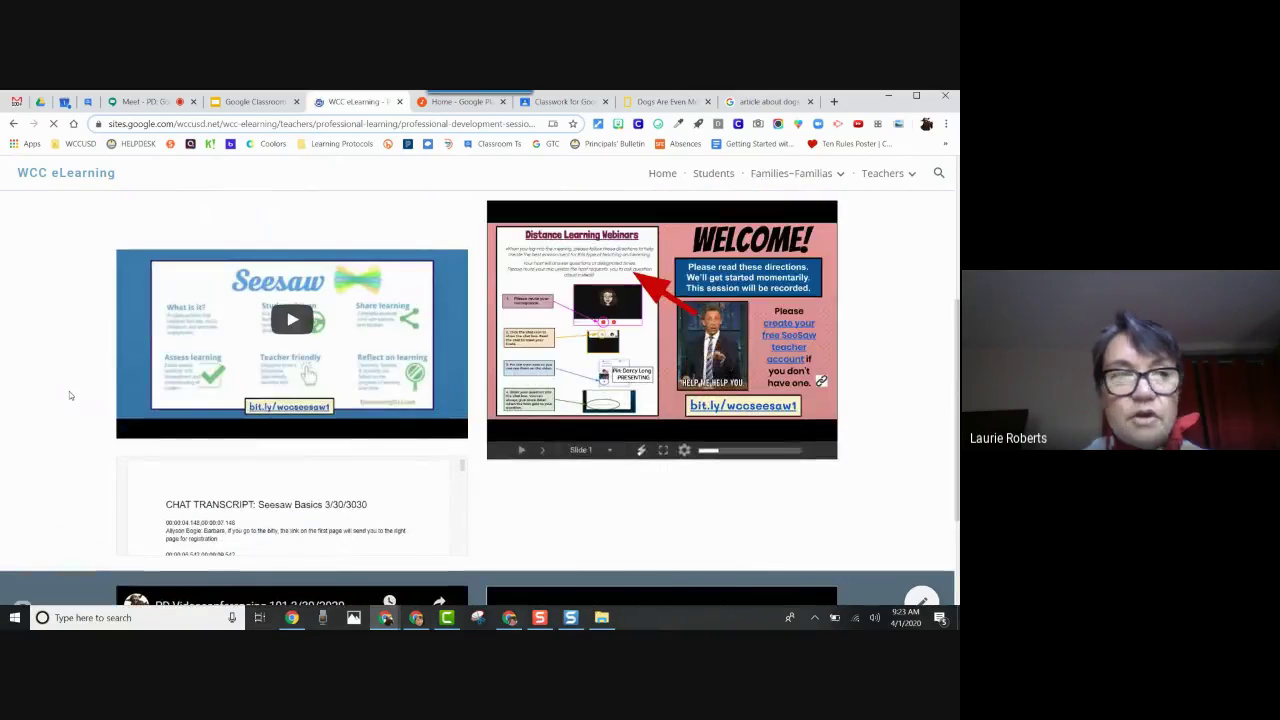